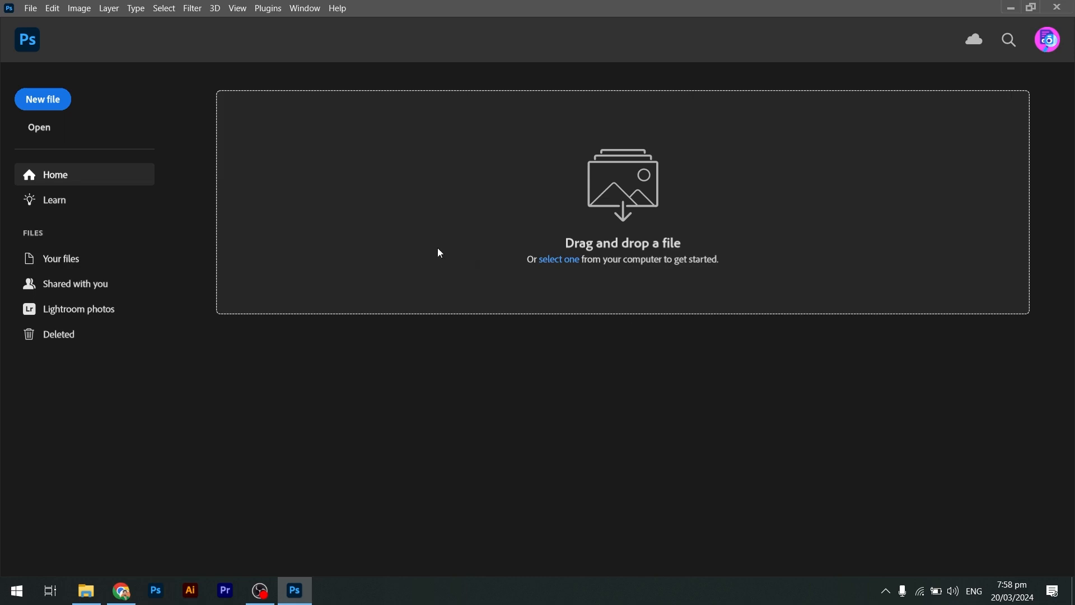
Create a new 1080 × 1080 pixel RGB document at 72 pixels/cm with a white background.
{"action": "left_click", "coordinate": [31, 9]}
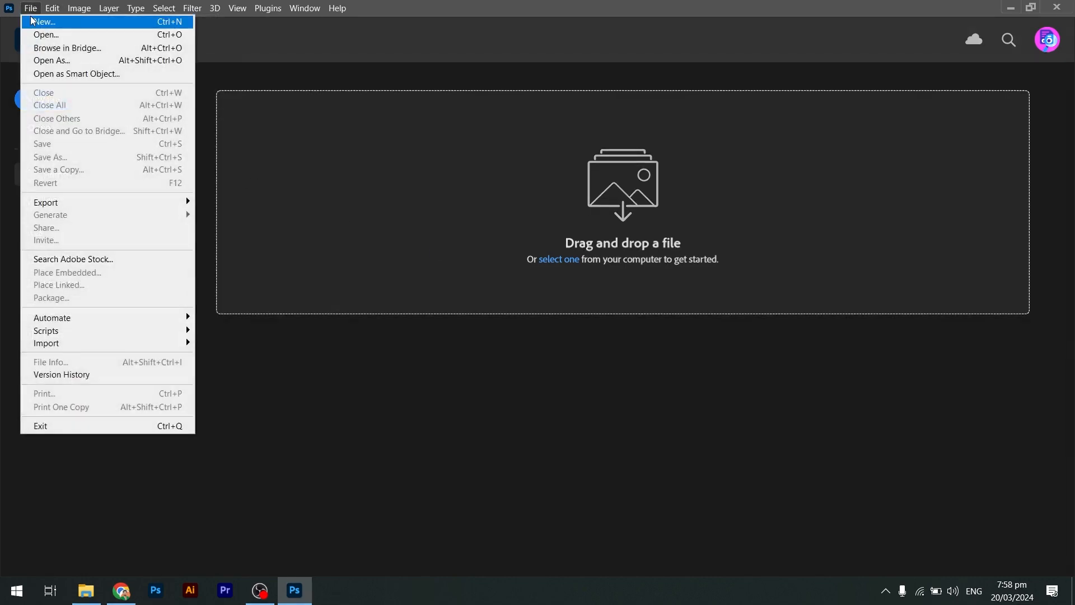
{"action": "left_click", "coordinate": [33, 22]}
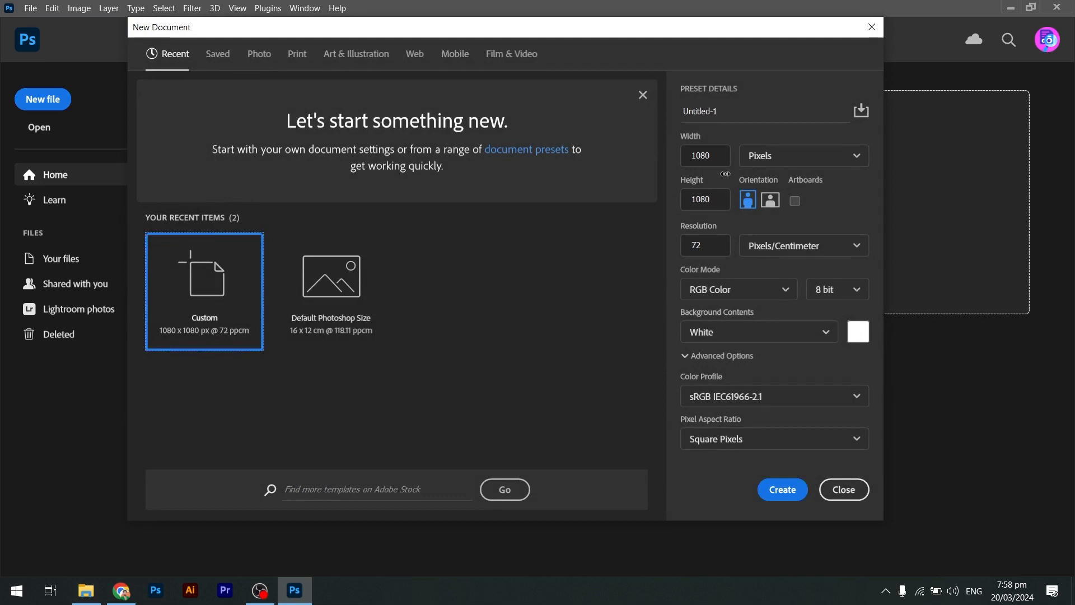
{"action": "left_click", "coordinate": [721, 159]}
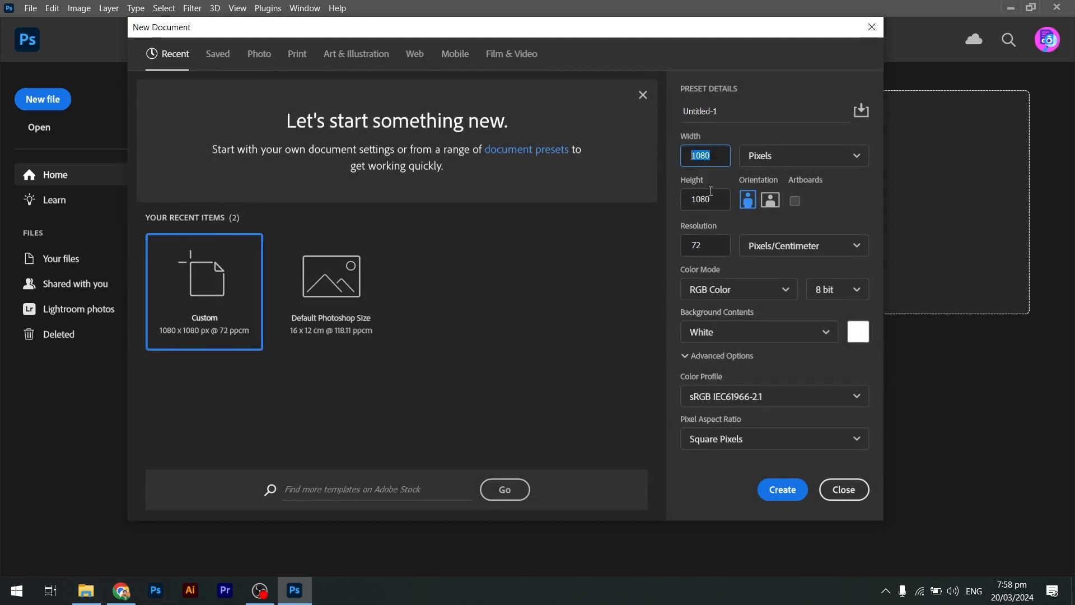
{"action": "left_click", "coordinate": [719, 207]}
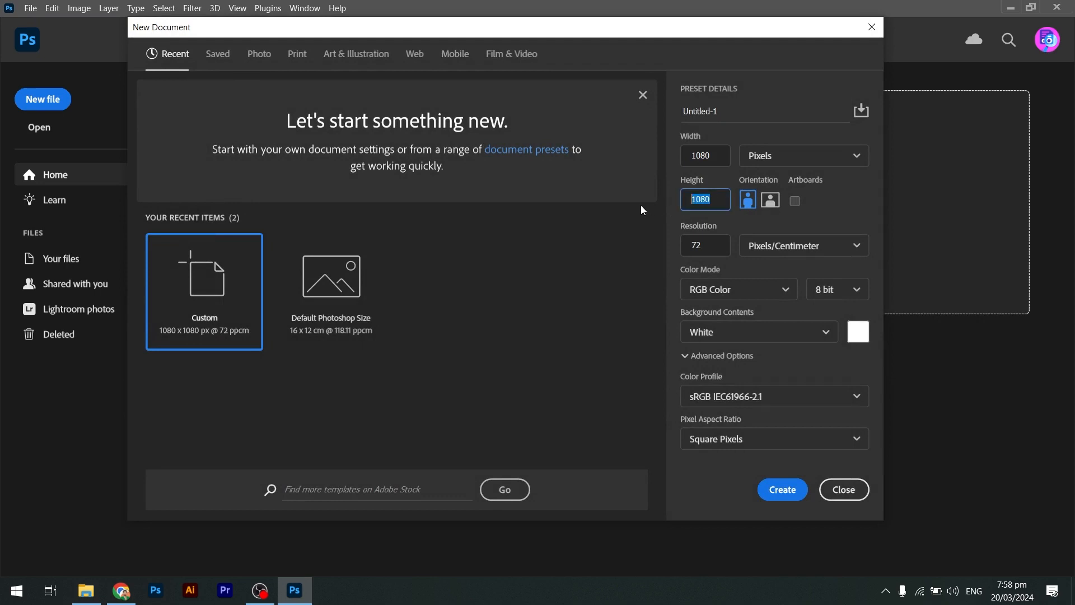
{"action": "left_click", "coordinate": [774, 154]}
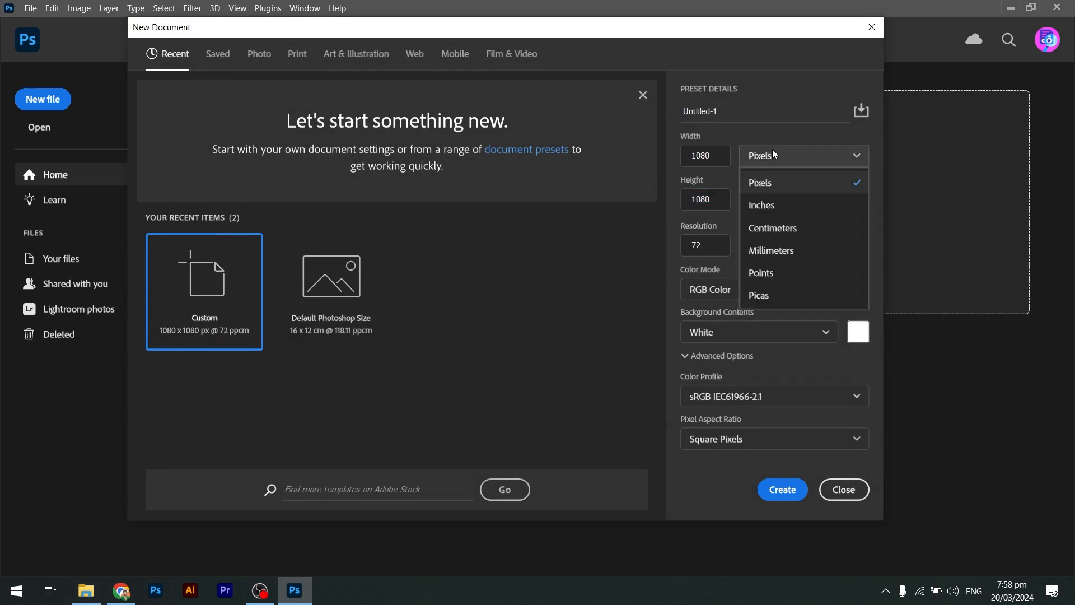
{"action": "left_click", "coordinate": [795, 185]}
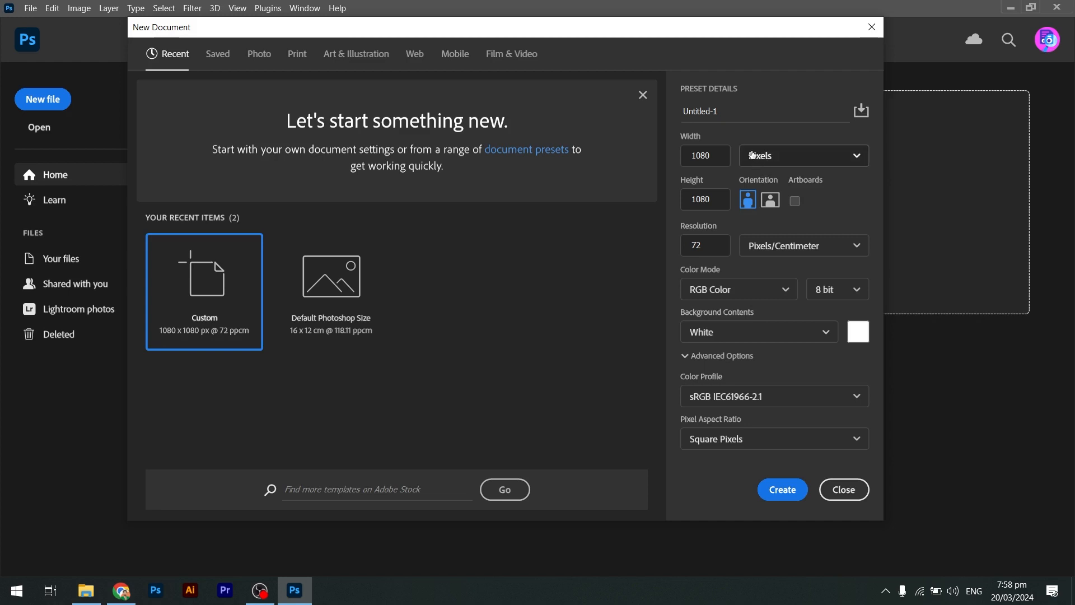
{"action": "left_click_drag", "start_coordinate": [718, 112], "coordinate": [683, 111]}
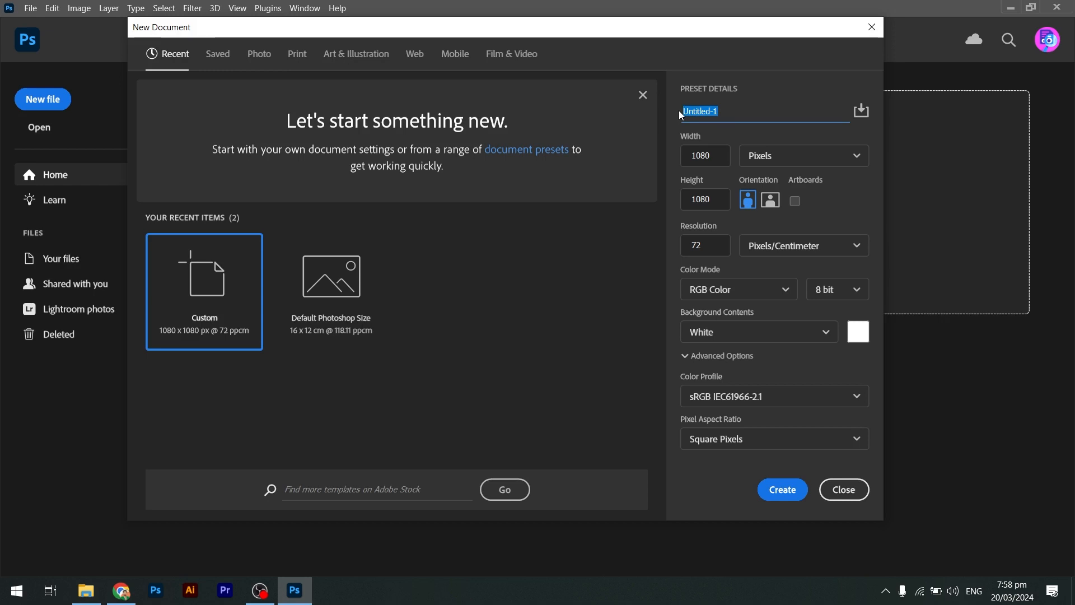
{"action": "left_click_drag", "start_coordinate": [719, 111], "coordinate": [678, 119]}
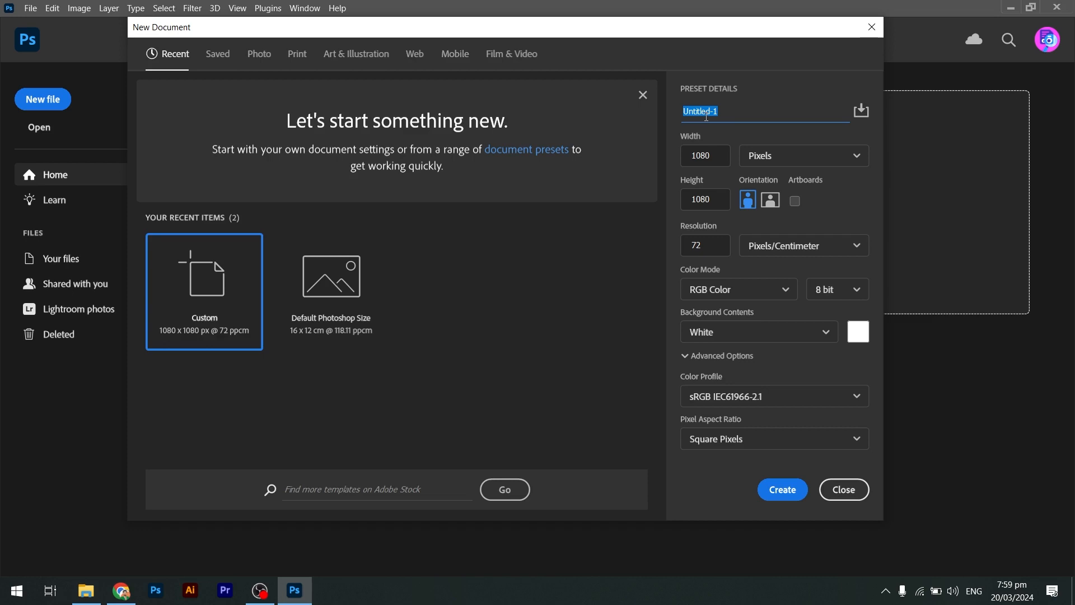
{"action": "left_click", "coordinate": [790, 491]}
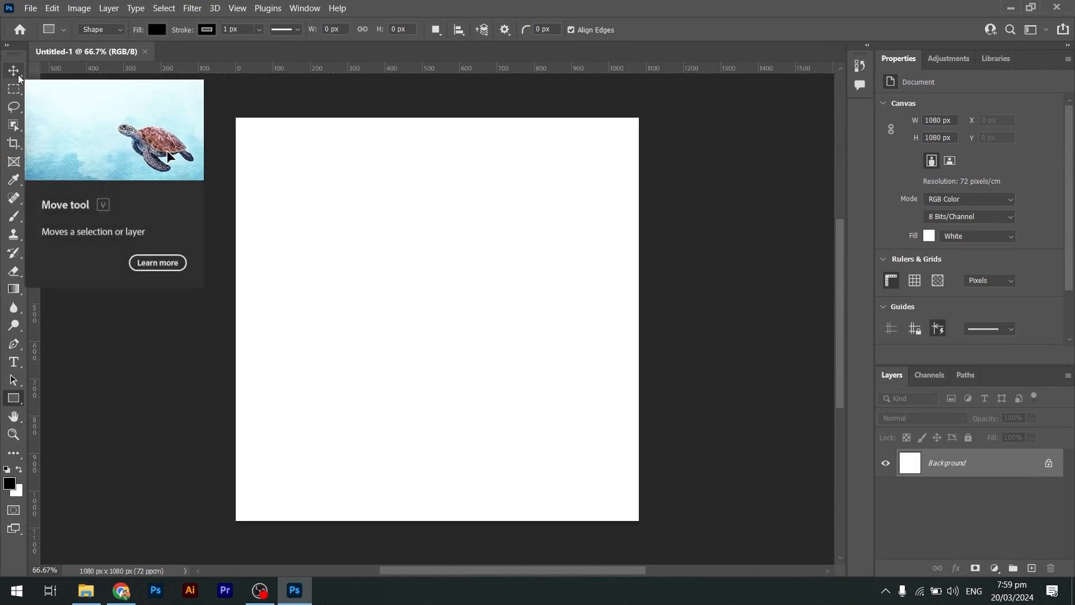
Draw a black rectangle about 404 × 412 px near the canvas centre and move it lower down.
{"action": "key", "text": "v"}
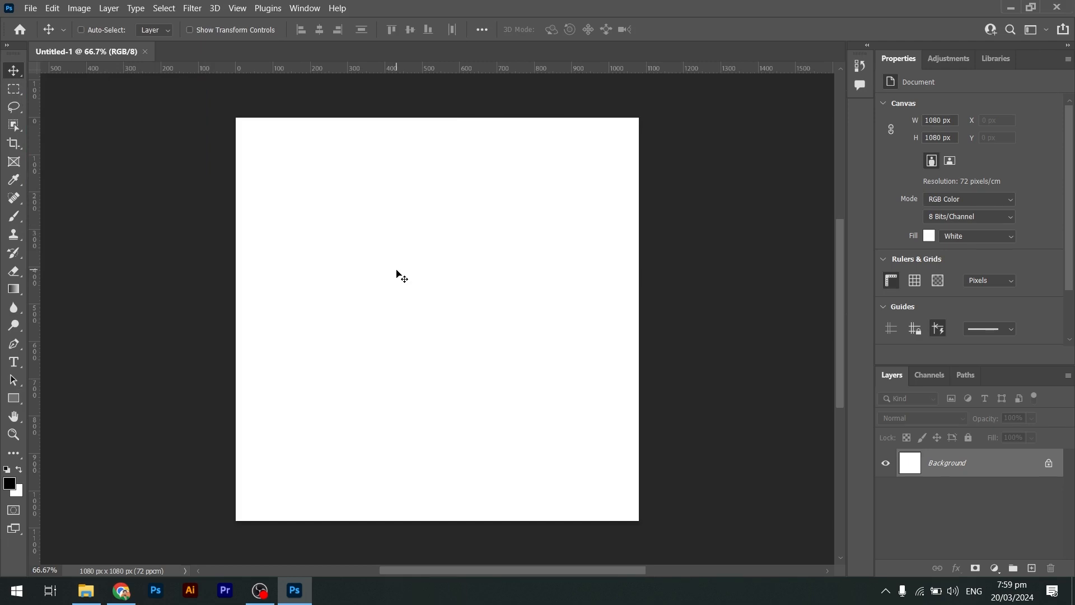
{"action": "left_click", "coordinate": [16, 398]}
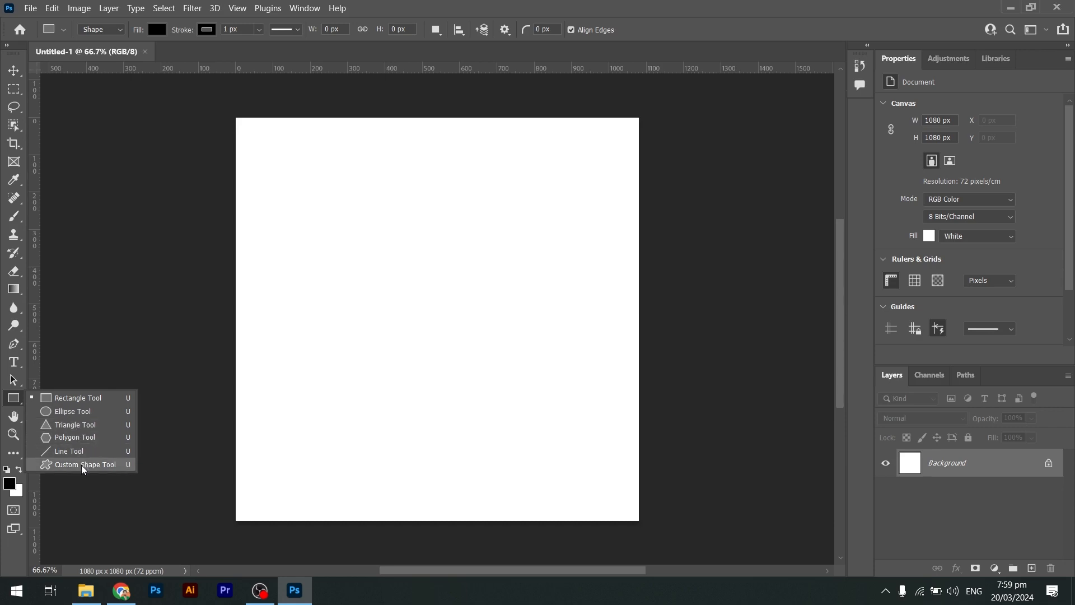
{"action": "left_click", "coordinate": [76, 399]}
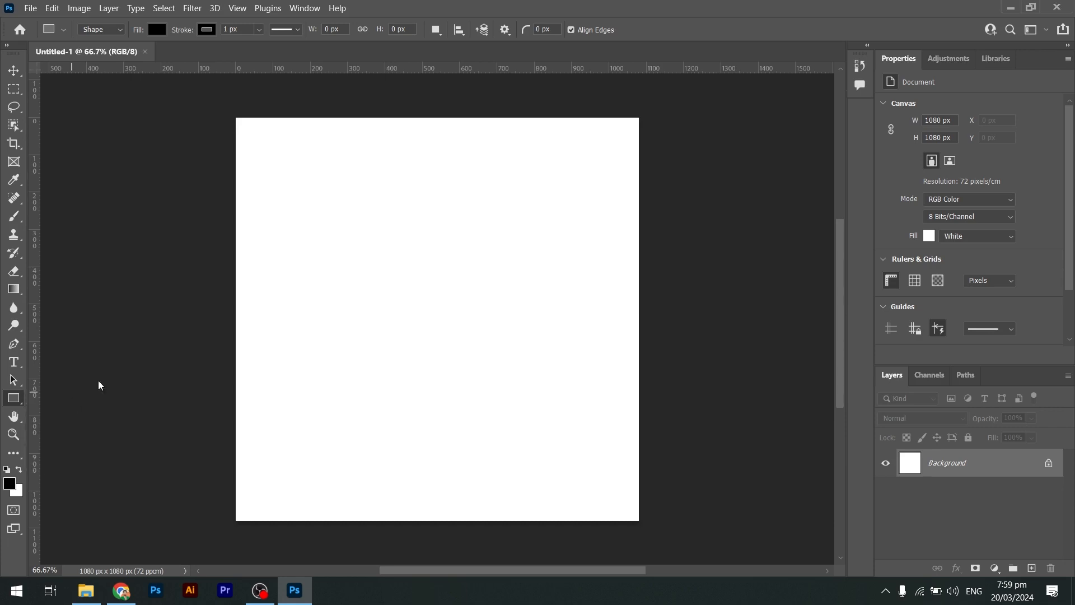
{"action": "left_click_drag", "start_coordinate": [314, 213], "coordinate": [470, 370]}
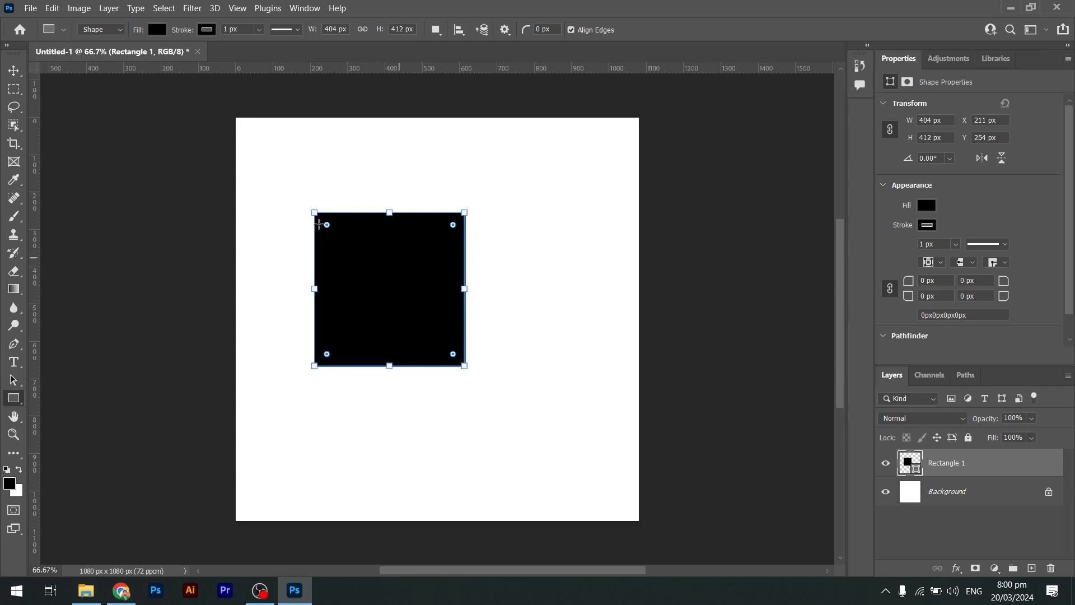
{"action": "left_click", "coordinate": [14, 71]}
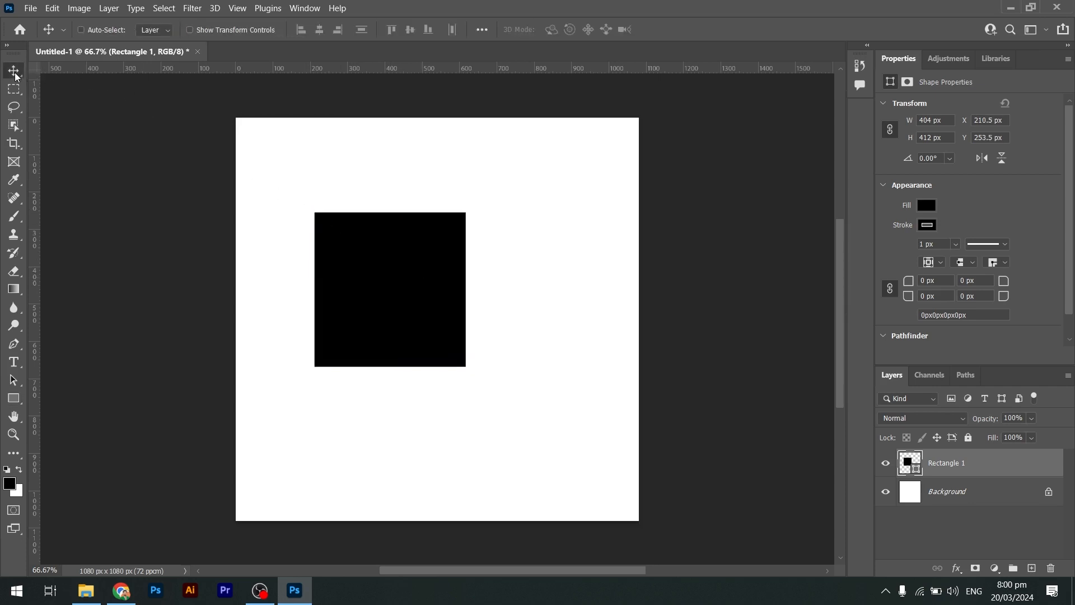
{"action": "left_click_drag", "start_coordinate": [421, 274], "coordinate": [433, 349]}
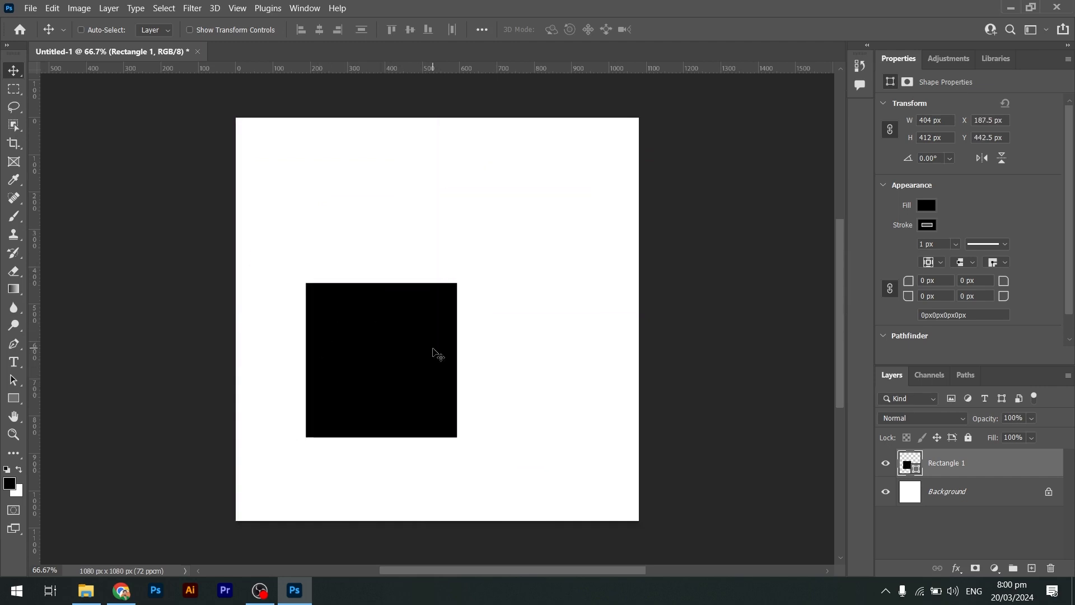
Delete the rectangle from the canvas.
{"action": "left_click", "coordinate": [12, 402]}
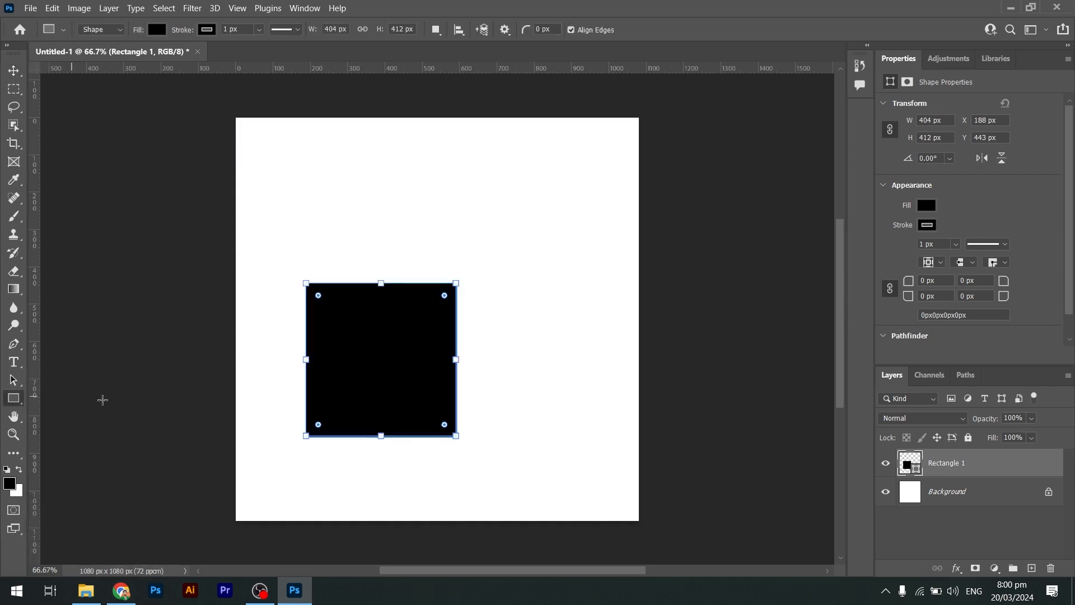
{"action": "right_click", "coordinate": [11, 404]}
{"action": "left_click", "coordinate": [11, 403]}
{"action": "left_click", "coordinate": [437, 322]}
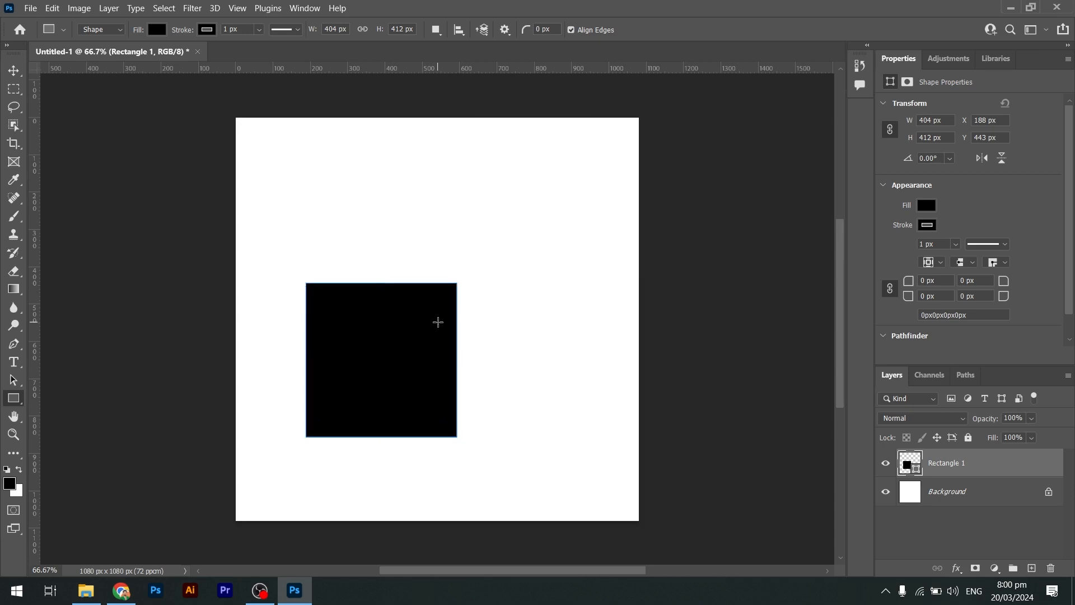
{"action": "key", "text": "Escape"}
{"action": "key", "text": "Delete"}
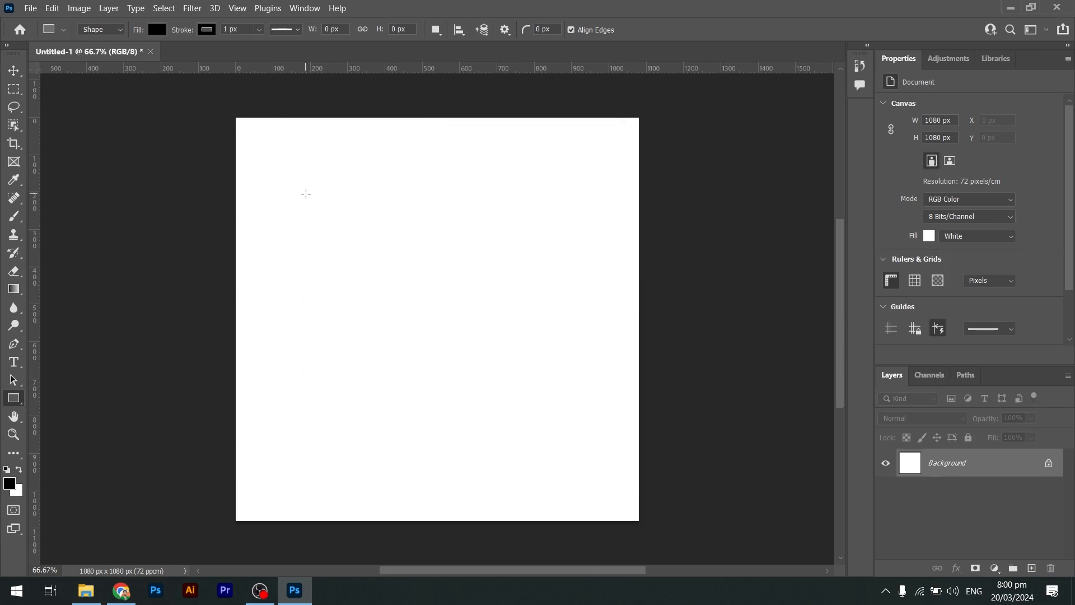
Draw five black rectangles: a 479 px square, a tall vertical bar, two small right-side blocks and a wide lower bar.
{"action": "left_click_drag", "start_coordinate": [306, 194], "coordinate": [535, 372]}
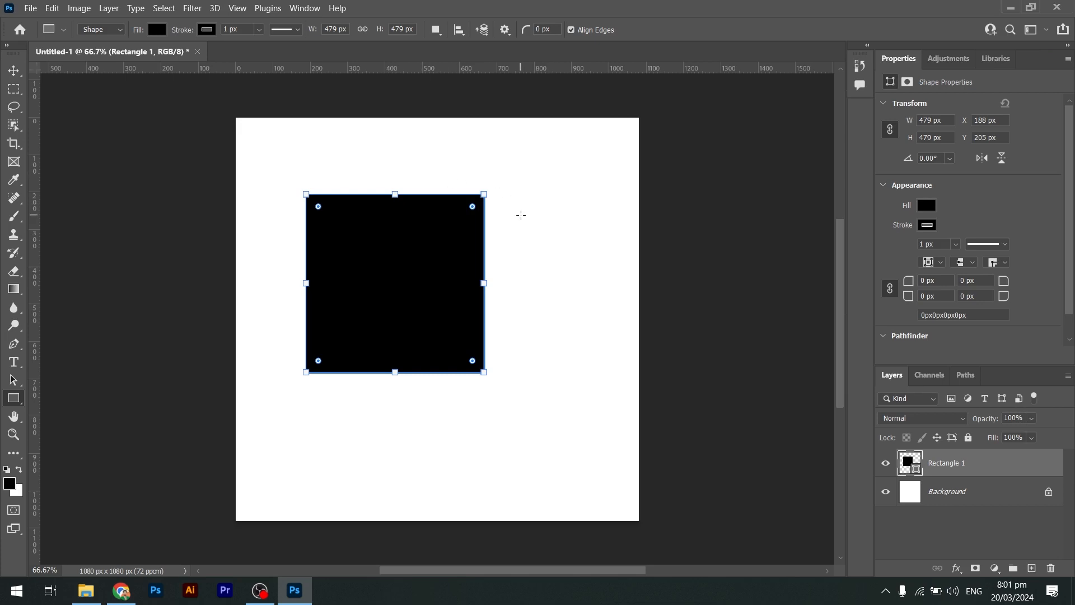
{"action": "left_click_drag", "start_coordinate": [506, 188], "coordinate": [539, 349]}
{"action": "left_click_drag", "start_coordinate": [568, 197], "coordinate": [623, 236]}
{"action": "left_click_drag", "start_coordinate": [549, 281], "coordinate": [627, 308]}
{"action": "left_click_drag", "start_coordinate": [406, 424], "coordinate": [553, 460]}
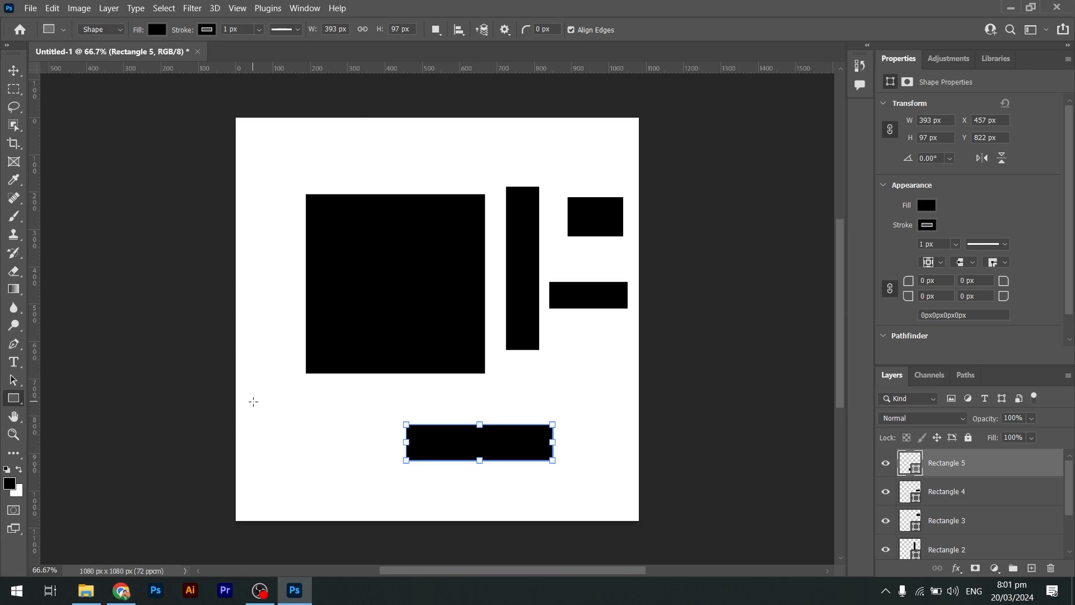
Draw a black square about 245 × 245 px in the canvas's lower-left corner.
{"action": "mouse_move", "coordinate": [253, 401]}
{"action": "left_mouse_down"}
{"action": "mouse_move", "coordinate": [326, 410]}
{"action": "mouse_move", "coordinate": [328, 425]}
{"action": "mouse_move", "coordinate": [289, 419]}
{"action": "mouse_move", "coordinate": [320, 416]}
{"action": "mouse_move", "coordinate": [282, 447]}
{"action": "mouse_move", "coordinate": [317, 444]}
{"action": "mouse_move", "coordinate": [312, 432]}
{"action": "mouse_move", "coordinate": [330, 445]}
{"action": "left_mouse_up"}
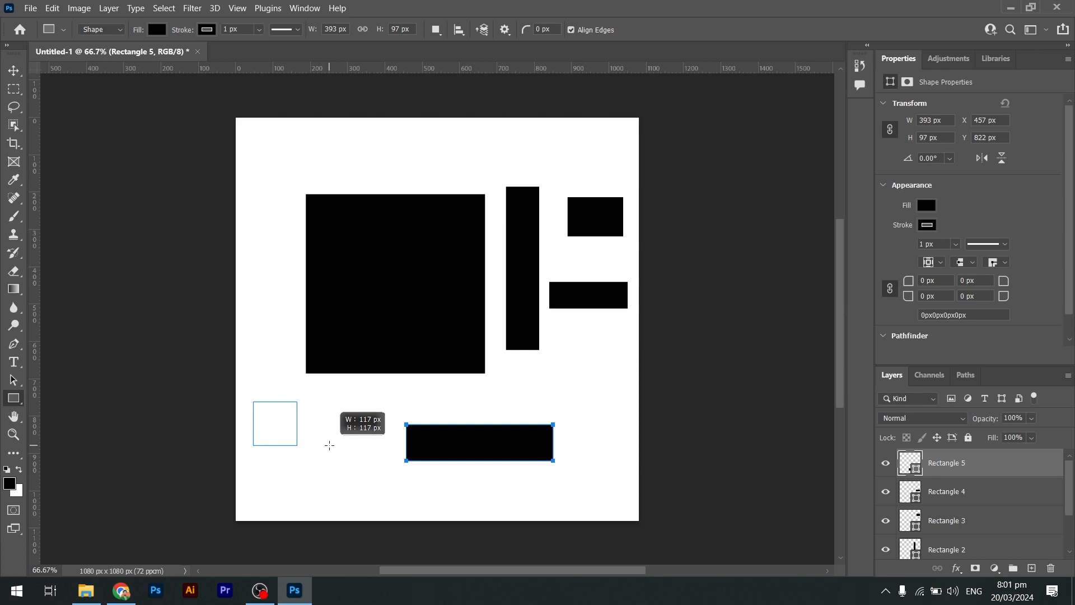
{"action": "mouse_move", "coordinate": [329, 445]}
{"action": "left_mouse_down"}
{"action": "mouse_move", "coordinate": [322, 461]}
{"action": "mouse_move", "coordinate": [353, 470]}
{"action": "mouse_move", "coordinate": [328, 448]}
{"action": "mouse_move", "coordinate": [367, 493]}
{"action": "left_mouse_up"}
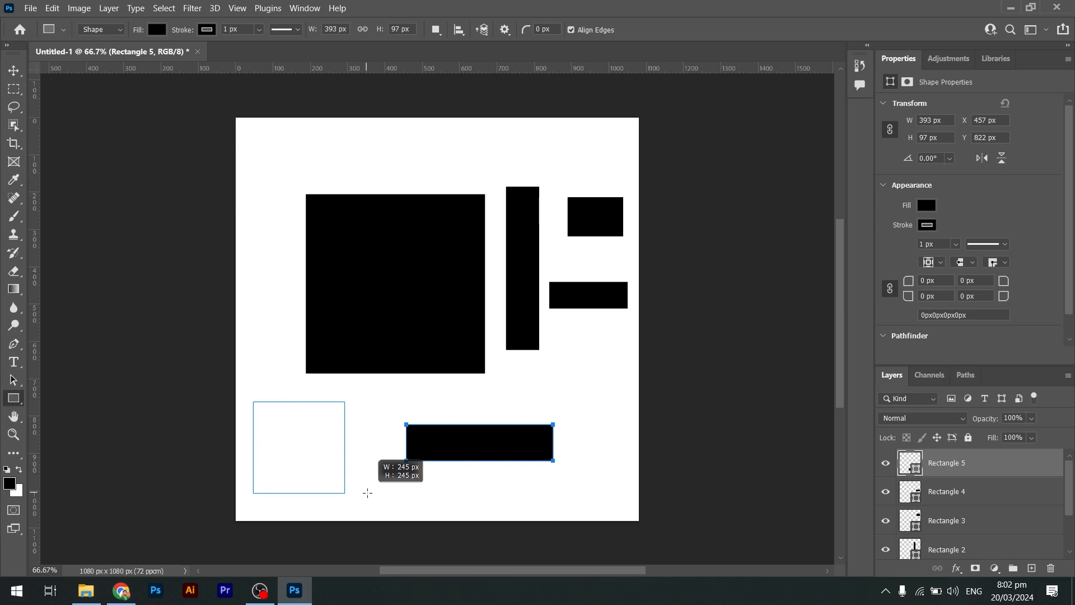
{"action": "left_click_drag", "start_coordinate": [368, 493], "coordinate": [367, 492]}
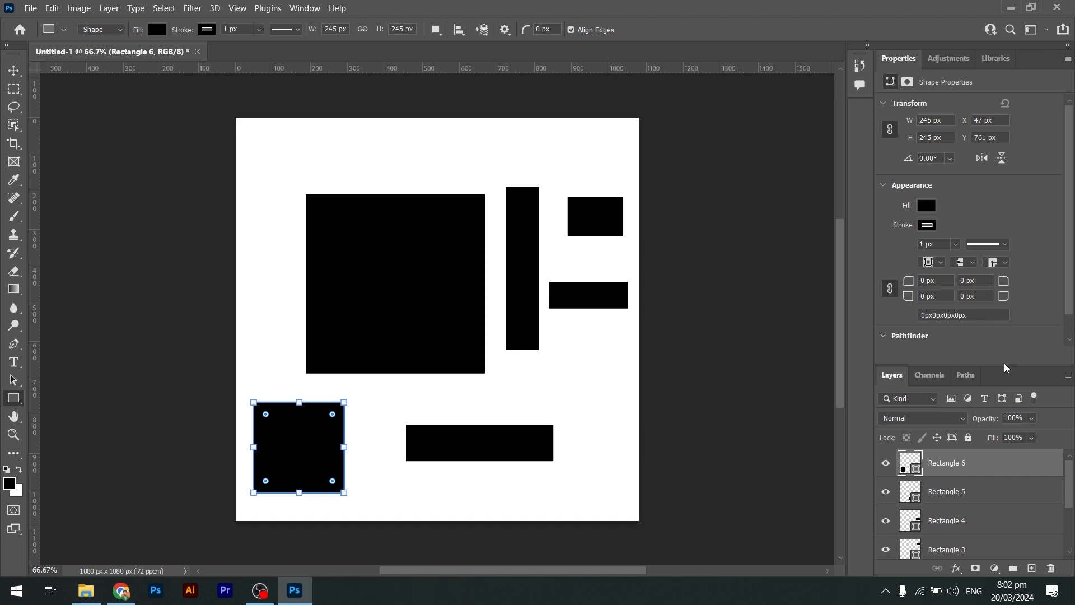
Select each shape on the canvas in turn with the Move tool to identify its layer.
{"action": "left_click_drag", "start_coordinate": [1003, 367], "coordinate": [992, 253]}
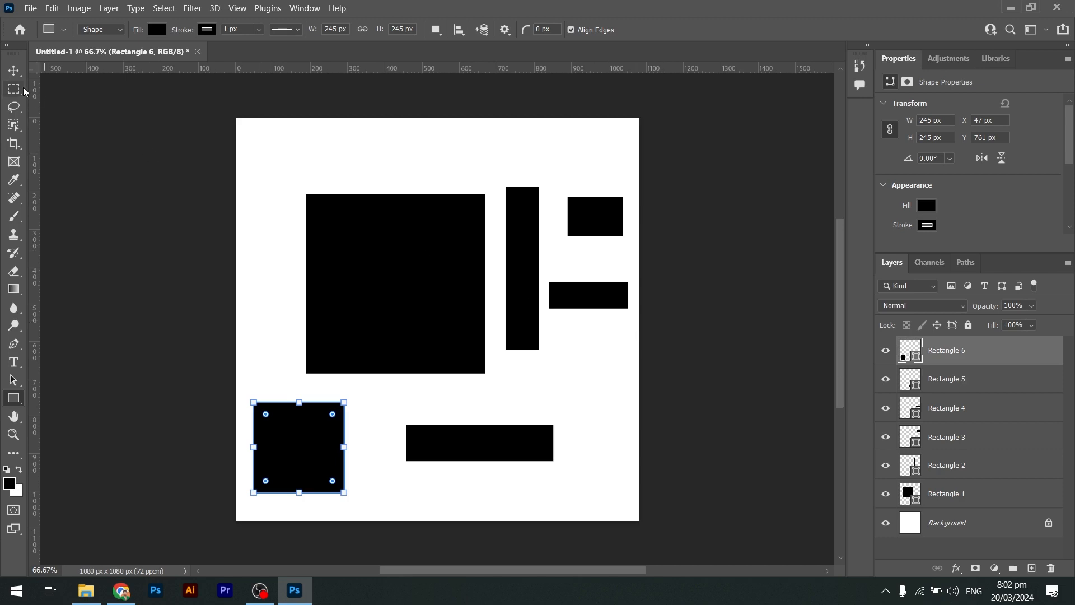
{"action": "left_click", "coordinate": [14, 72]}
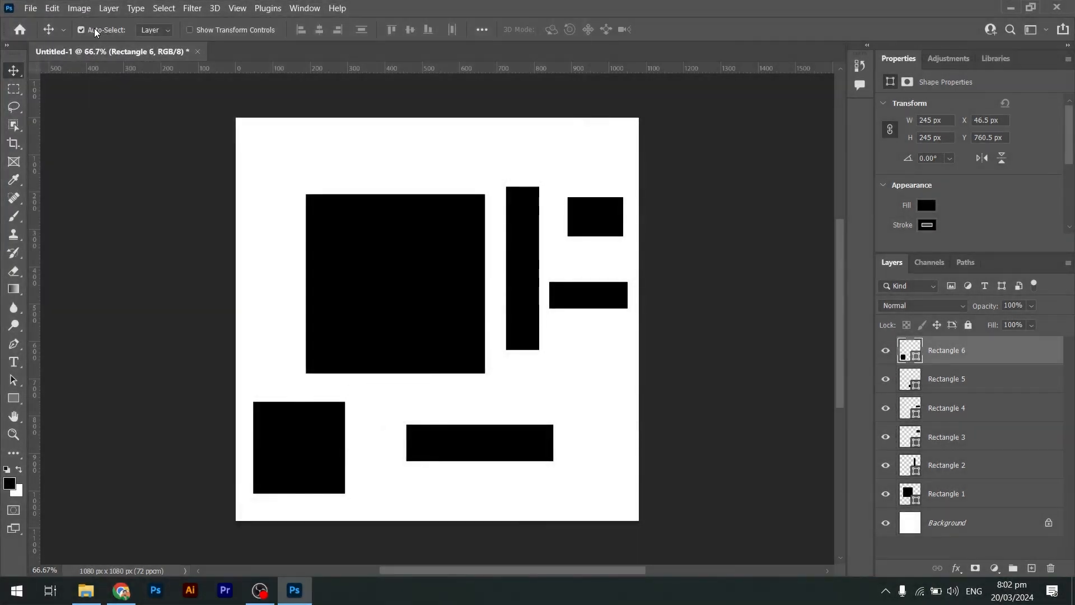
{"action": "left_click", "coordinate": [413, 245]}
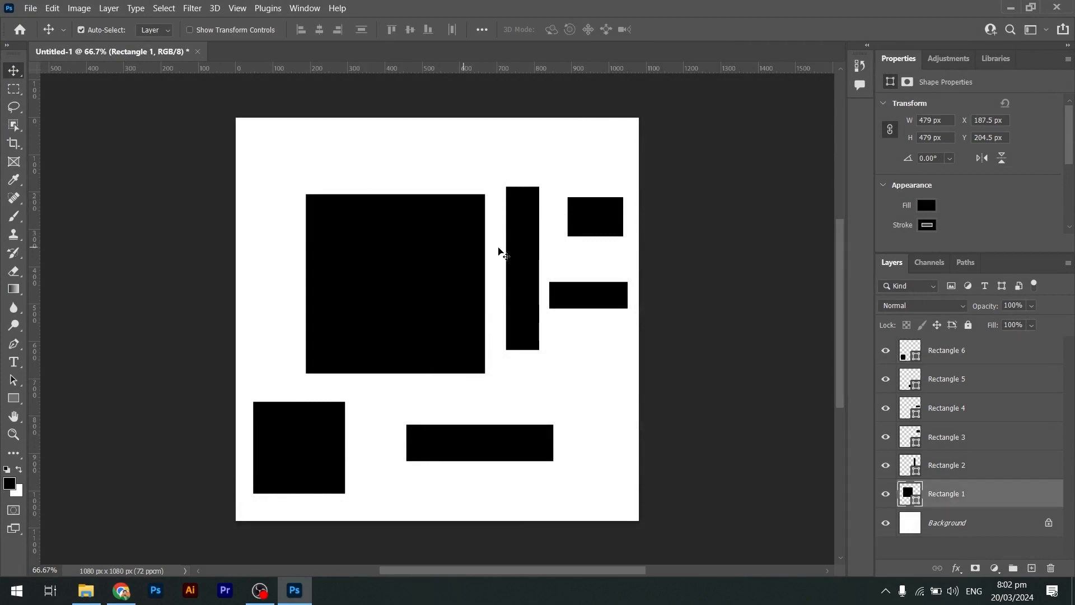
{"action": "left_click", "coordinate": [511, 246]}
{"action": "left_click", "coordinate": [584, 222]}
{"action": "left_click", "coordinate": [611, 295]}
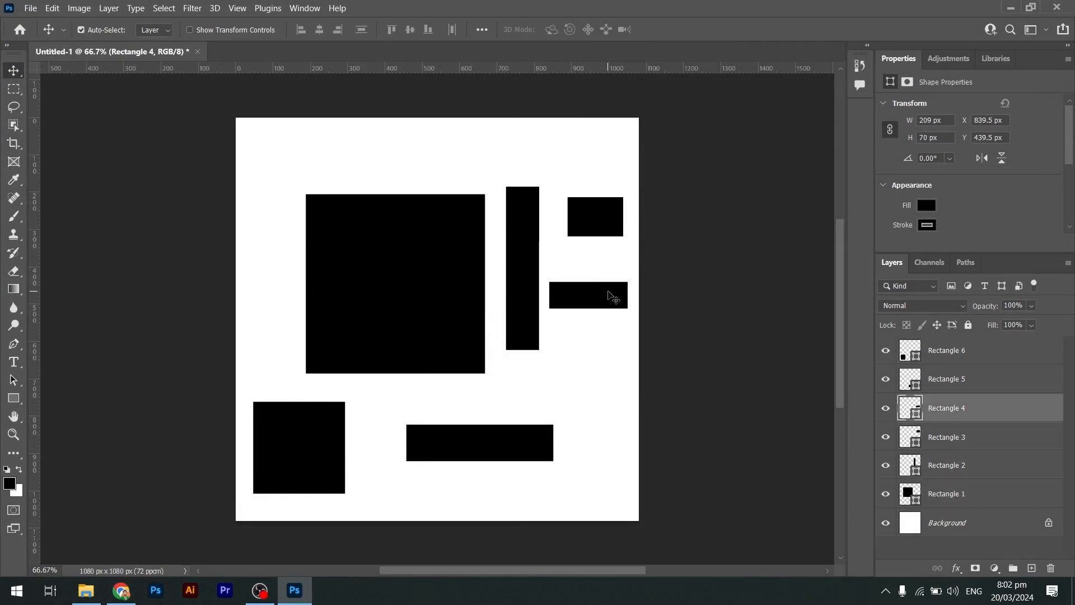
{"action": "left_click", "coordinate": [512, 449]}
{"action": "left_click", "coordinate": [297, 454]}
{"action": "left_click", "coordinate": [403, 314]}
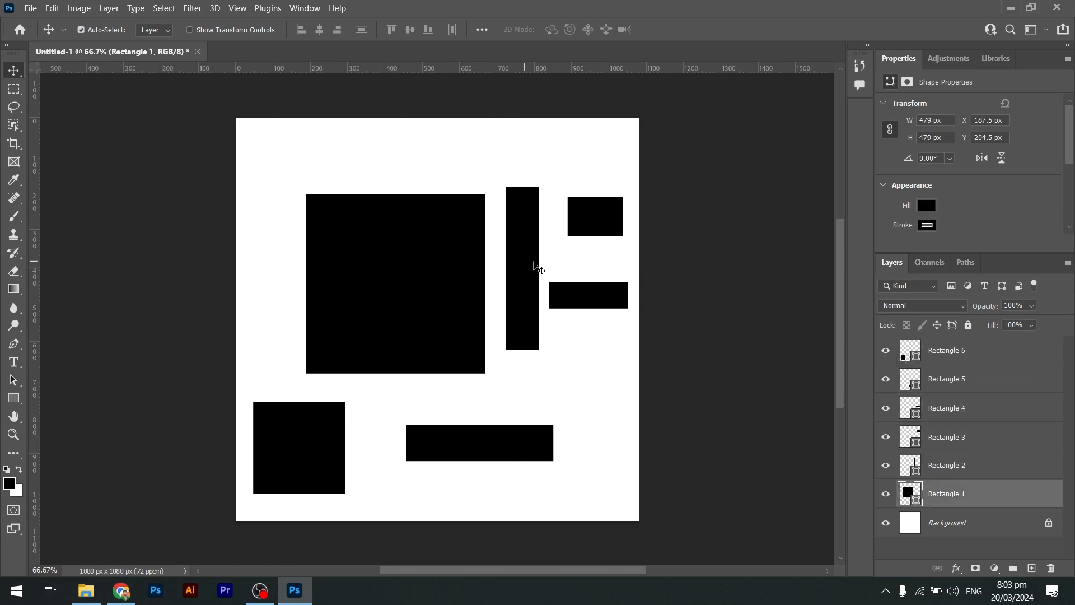
{"action": "left_click", "coordinate": [534, 262]}
{"action": "left_click", "coordinate": [595, 203]}
{"action": "left_click", "coordinate": [423, 263]}
{"action": "left_click", "coordinate": [508, 277]}
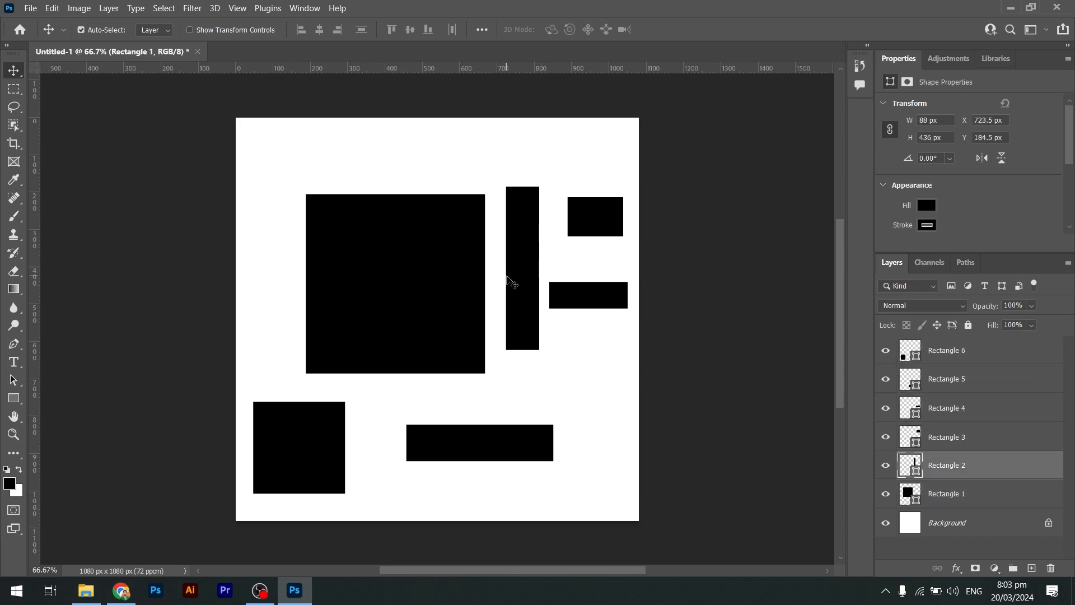
Delete the large square's layer.
{"action": "left_click", "coordinate": [473, 278]}
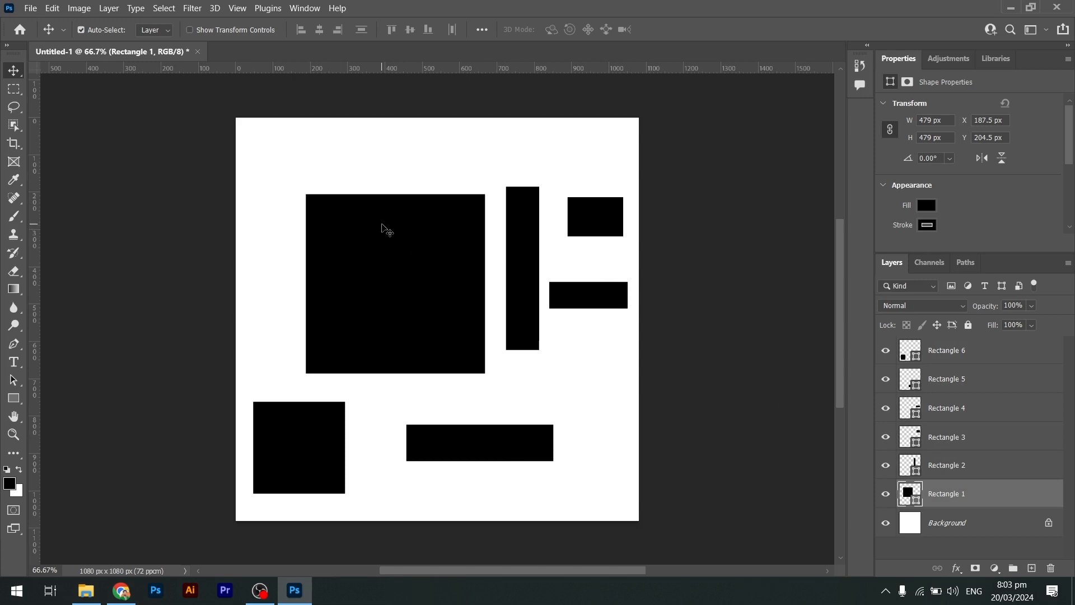
{"action": "key", "text": "Delete"}
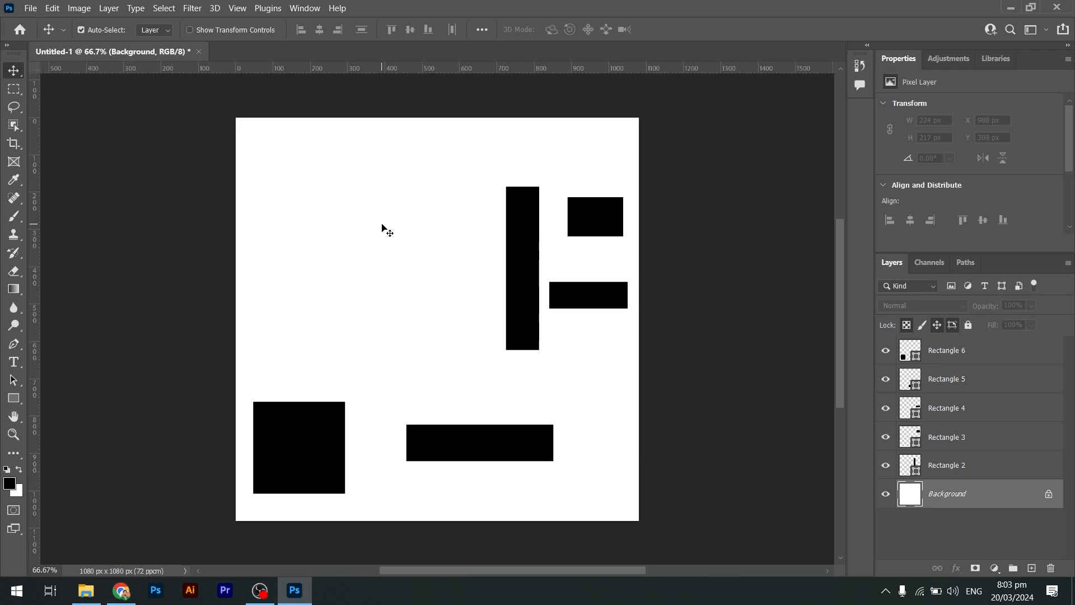
Delete the tall vertical bar's layer and select the lower-left square's layer.
{"action": "left_click", "coordinate": [537, 266]}
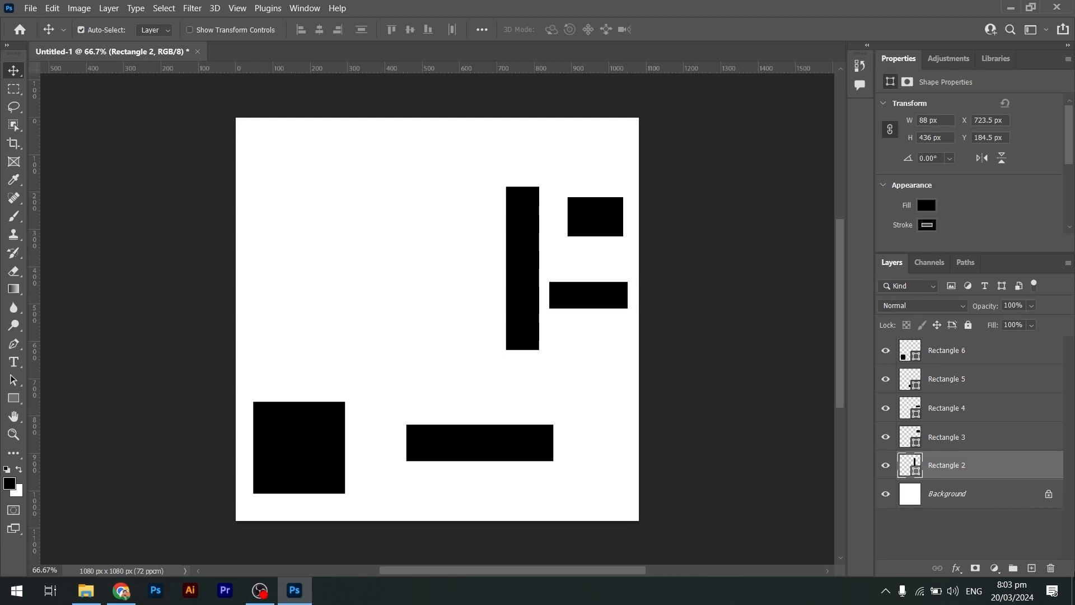
{"action": "left_click", "coordinate": [1051, 568]}
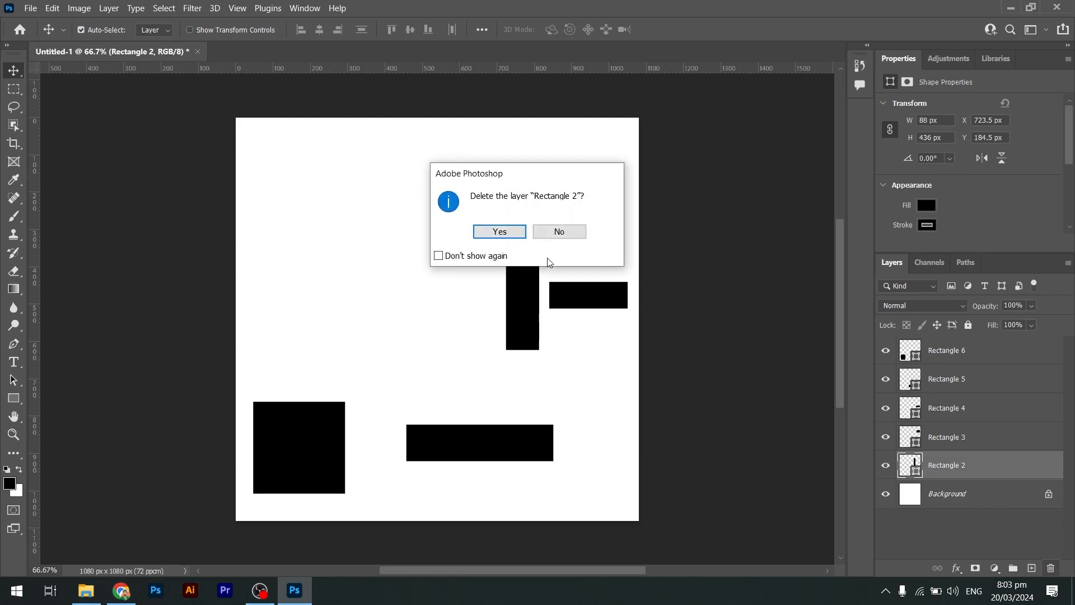
{"action": "left_click", "coordinate": [500, 232]}
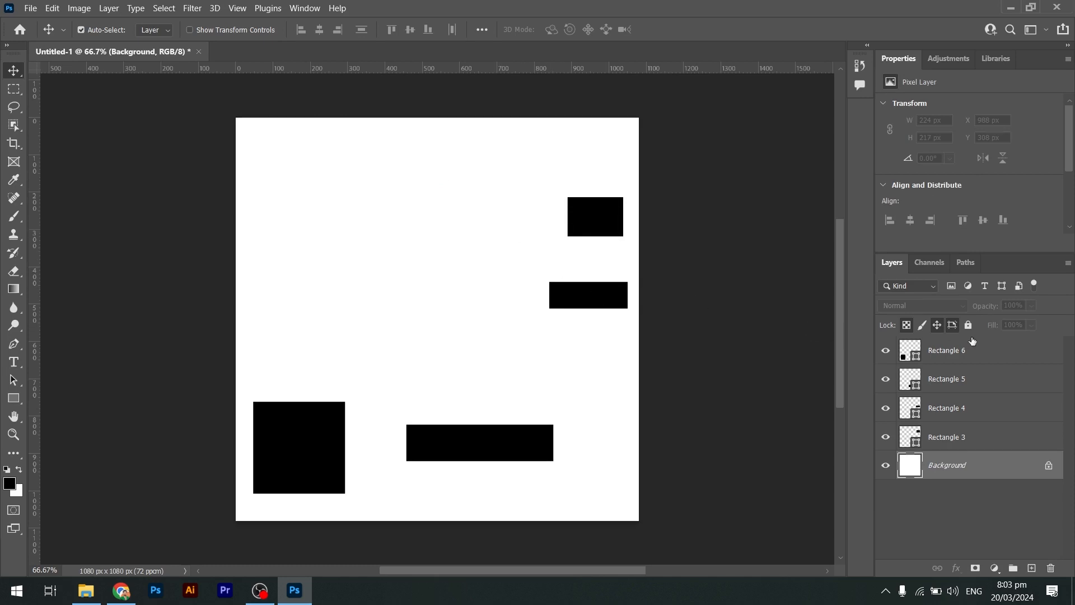
{"action": "left_click", "coordinate": [981, 351]}
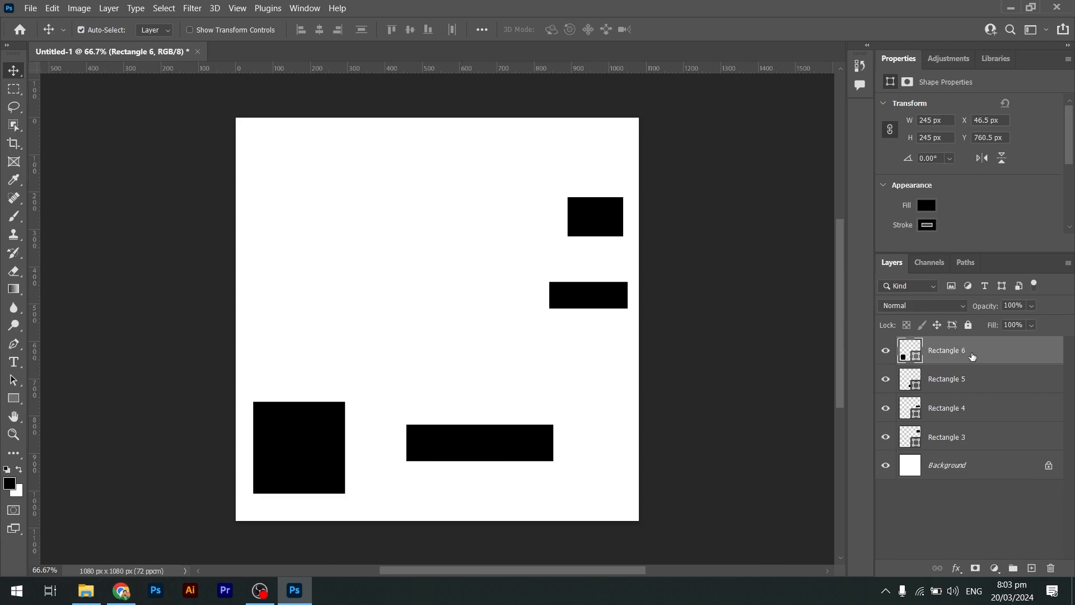
Select all four rectangle layers together and delete them.
{"action": "key", "text": "ctrl"}
{"action": "left_click", "coordinate": [1002, 379], "text": "ctrl"}
{"action": "left_click", "coordinate": [1010, 413], "text": "ctrl"}
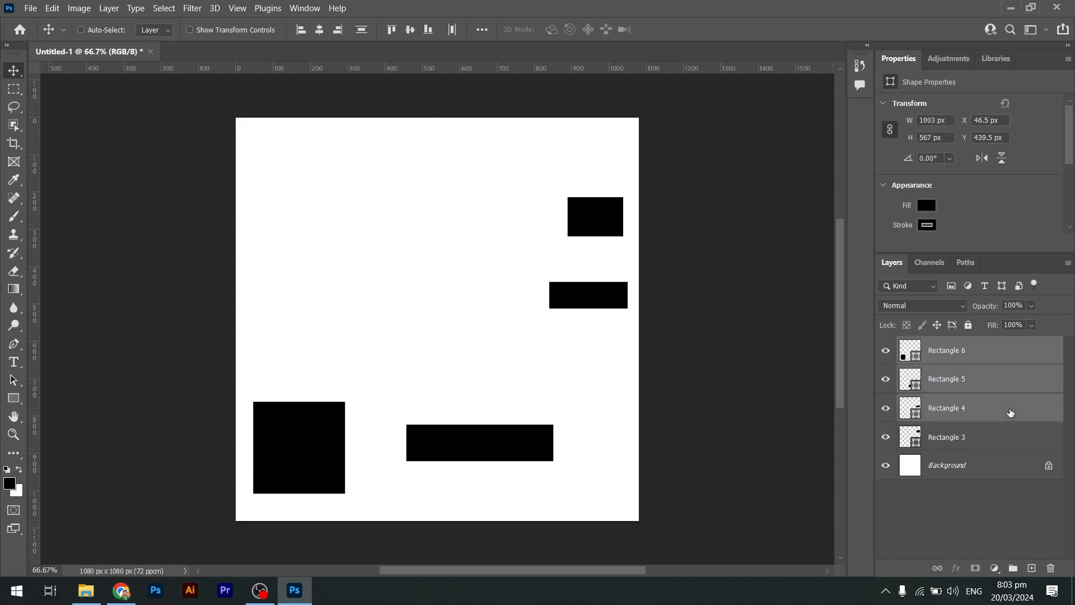
{"action": "left_click", "coordinate": [1003, 443], "text": "ctrl"}
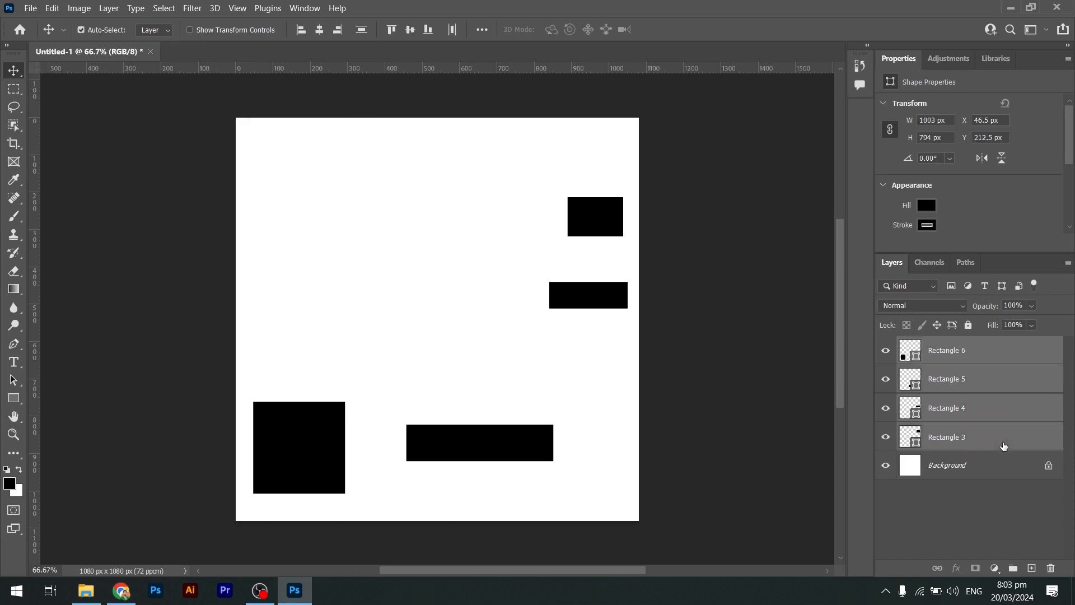
{"action": "left_click", "coordinate": [1050, 568]}
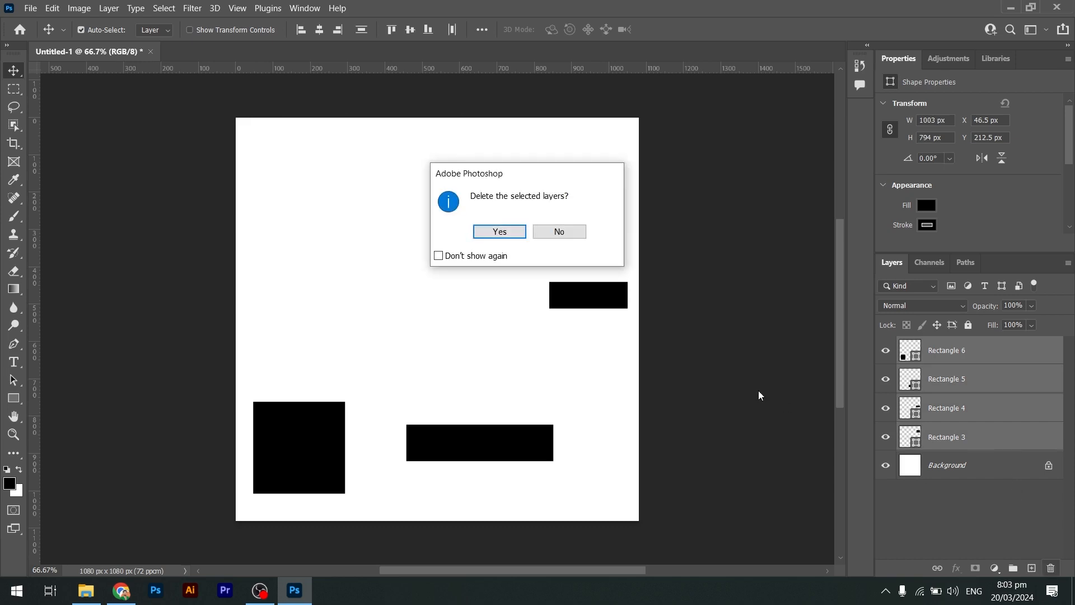
{"action": "left_click", "coordinate": [501, 231]}
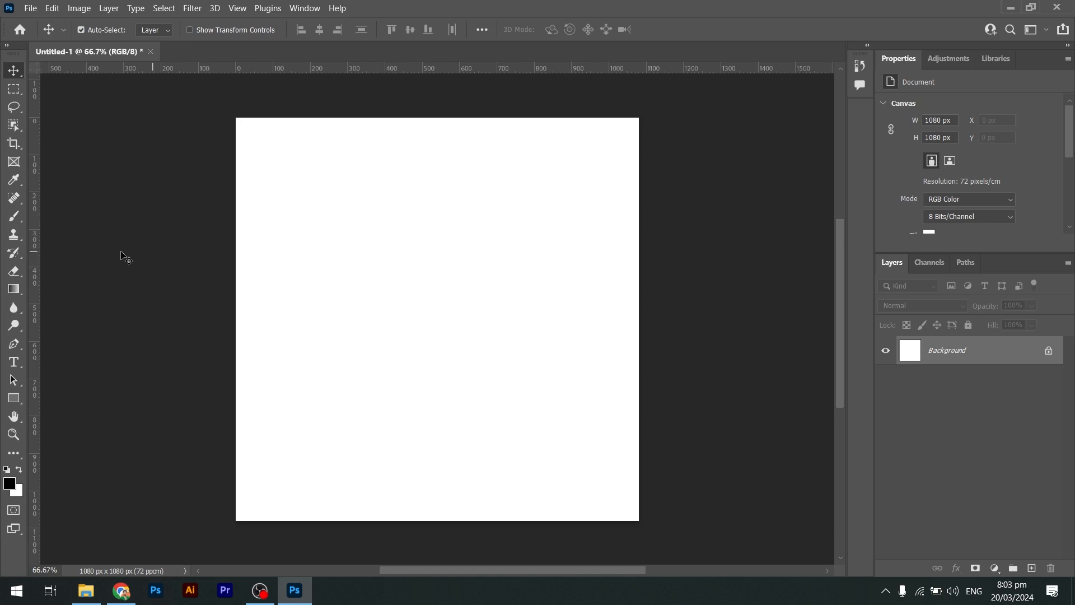
Draw several black ellipses and circles across the canvas with the Ellipse tool.
{"action": "left_click", "coordinate": [19, 396]}
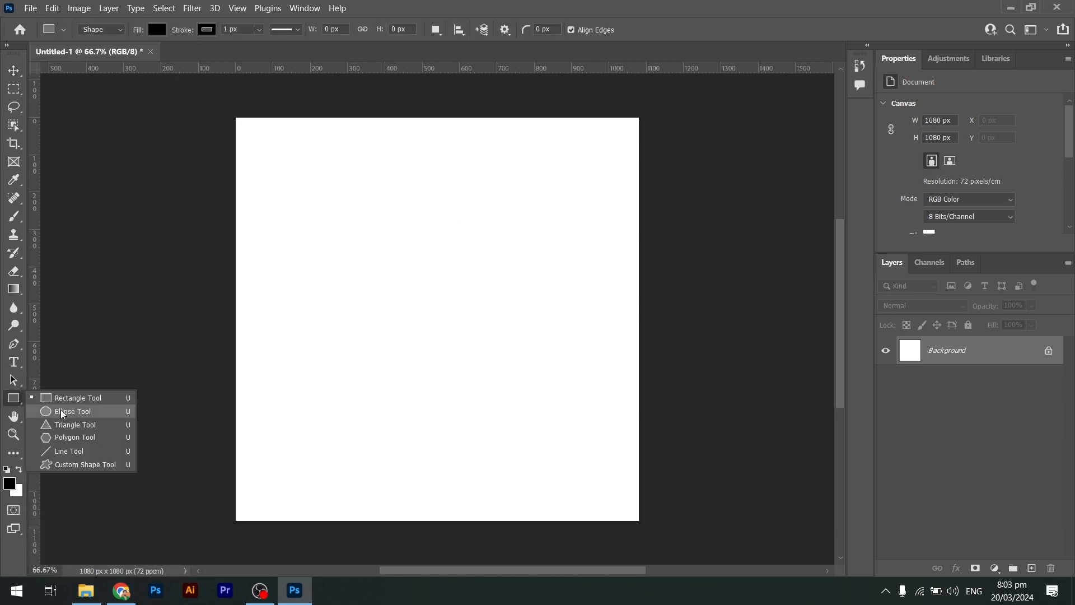
{"action": "left_click", "coordinate": [61, 410]}
{"action": "mouse_move", "coordinate": [335, 202]}
{"action": "left_mouse_down"}
{"action": "mouse_move", "coordinate": [437, 275]}
{"action": "mouse_move", "coordinate": [408, 173]}
{"action": "mouse_move", "coordinate": [511, 216]}
{"action": "mouse_move", "coordinate": [502, 230]}
{"action": "mouse_move", "coordinate": [521, 221]}
{"action": "mouse_move", "coordinate": [461, 230]}
{"action": "mouse_move", "coordinate": [523, 220]}
{"action": "mouse_move", "coordinate": [528, 302]}
{"action": "left_mouse_up"}
{"action": "mouse_move", "coordinate": [372, 278]}
{"action": "left_mouse_down"}
{"action": "mouse_move", "coordinate": [471, 264]}
{"action": "mouse_move", "coordinate": [493, 297]}
{"action": "left_mouse_up"}
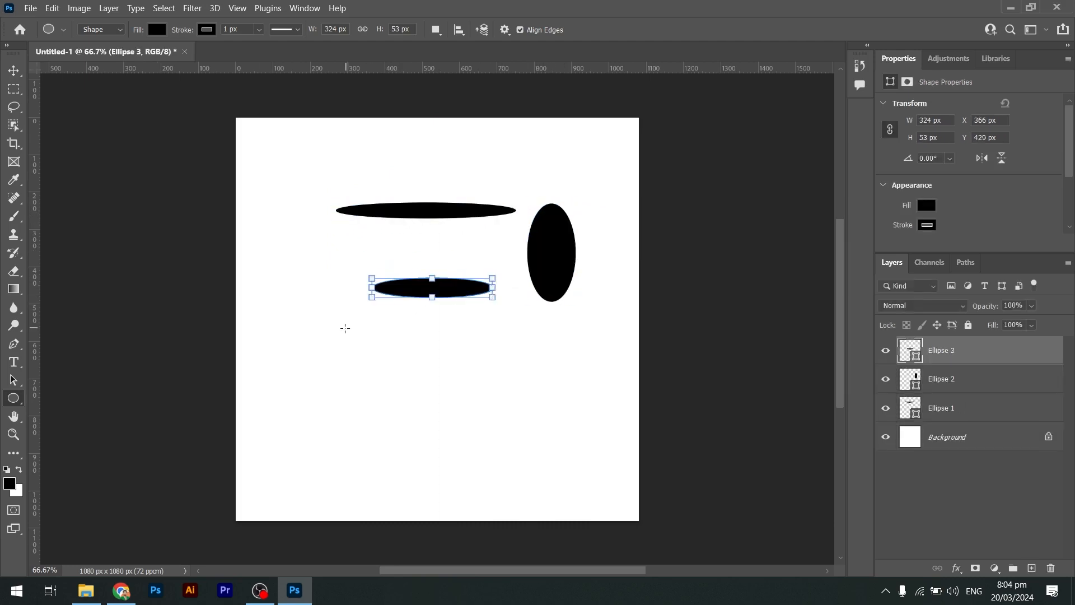
{"action": "left_click_drag", "start_coordinate": [345, 329], "coordinate": [476, 459]}
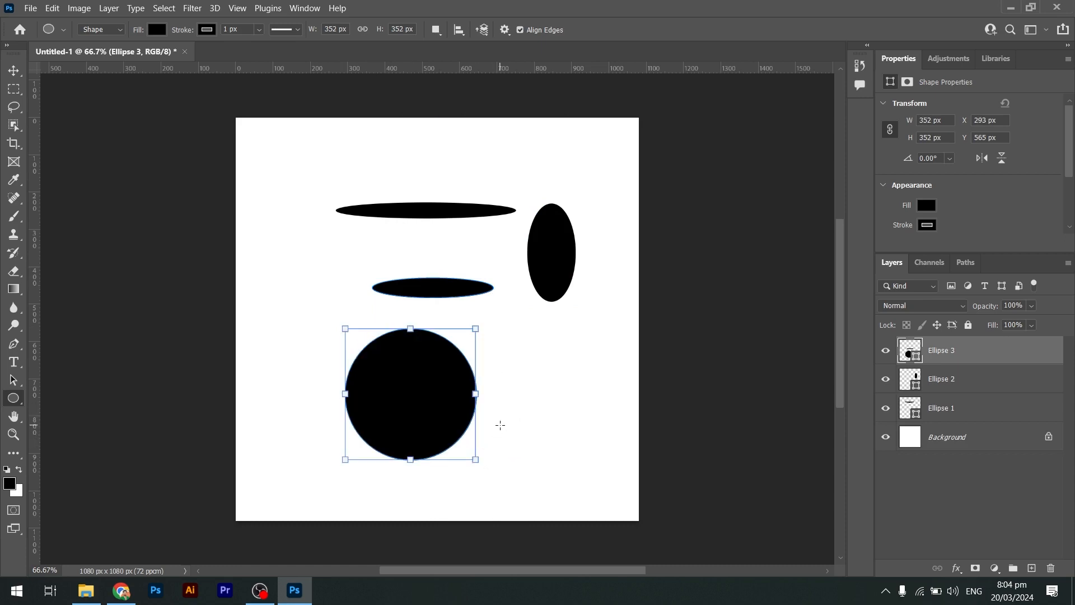
{"action": "left_click_drag", "start_coordinate": [521, 350], "coordinate": [589, 407]}
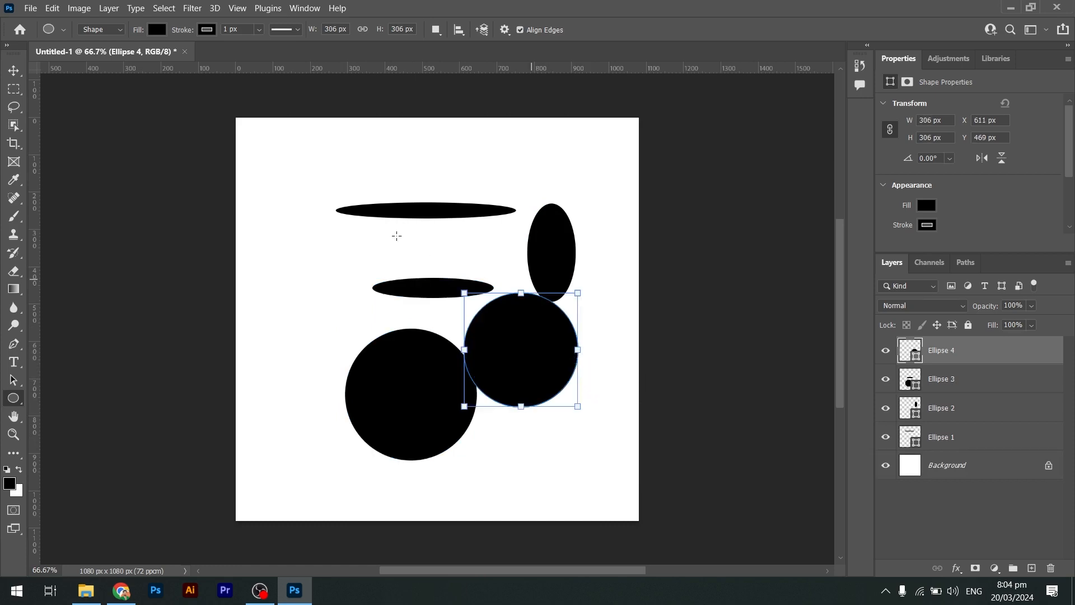
Undo the ellipses, then draw a circle about 335 px wide and undo it as well.
{"action": "key", "text": "ctrl+z"}
{"action": "key", "text": "ctrl+z"}
{"action": "key", "text": "ctrl+z"}
{"action": "key", "text": "ctrl+z"}
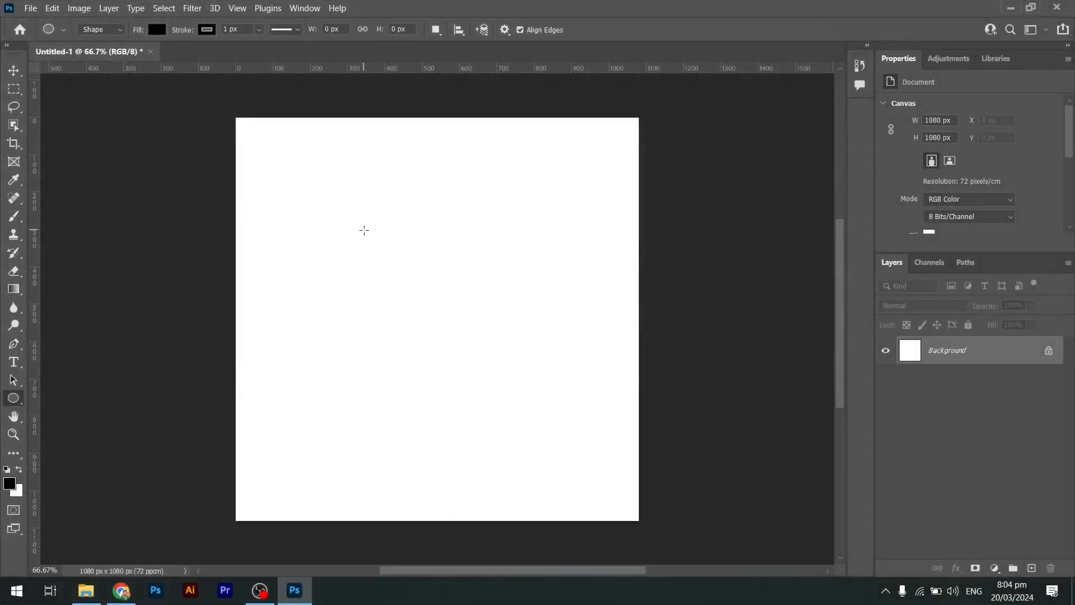
{"action": "left_click_drag", "start_coordinate": [364, 230], "coordinate": [489, 354]}
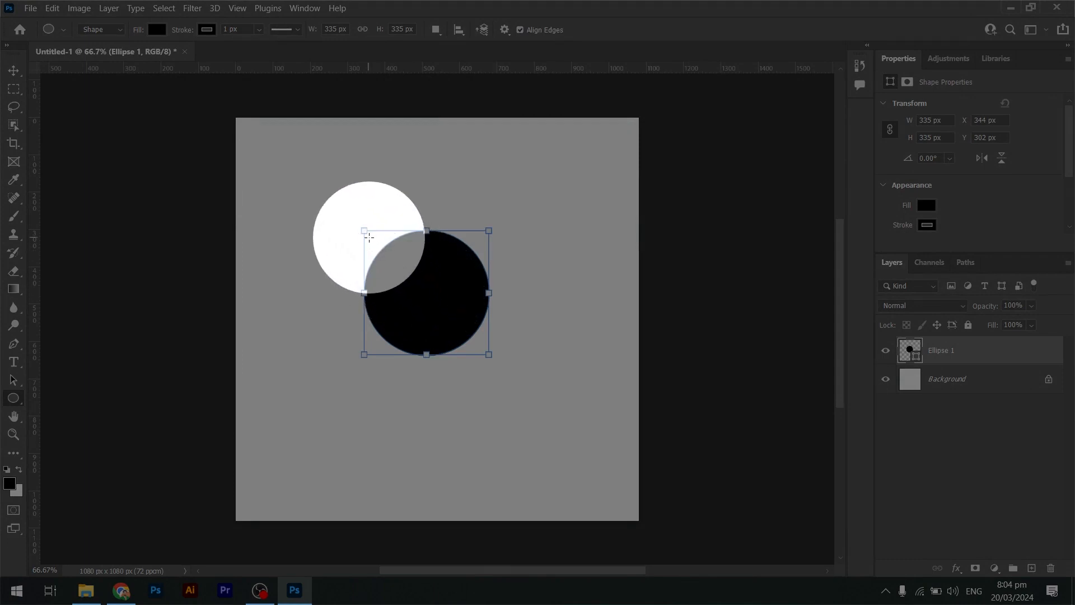
{"action": "key", "text": "ctrl+z"}
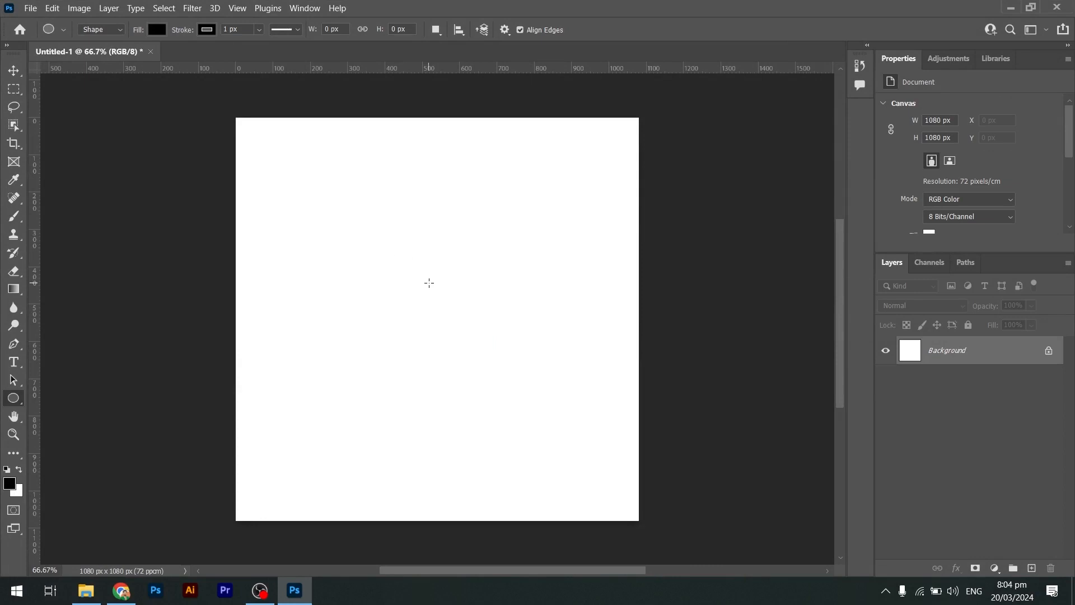
Draw a black circle about 522 px wide and delete it.
{"action": "left_click_drag", "start_coordinate": [420, 272], "coordinate": [441, 296]}
{"action": "left_click_drag", "start_coordinate": [461, 313], "coordinate": [517, 369]}
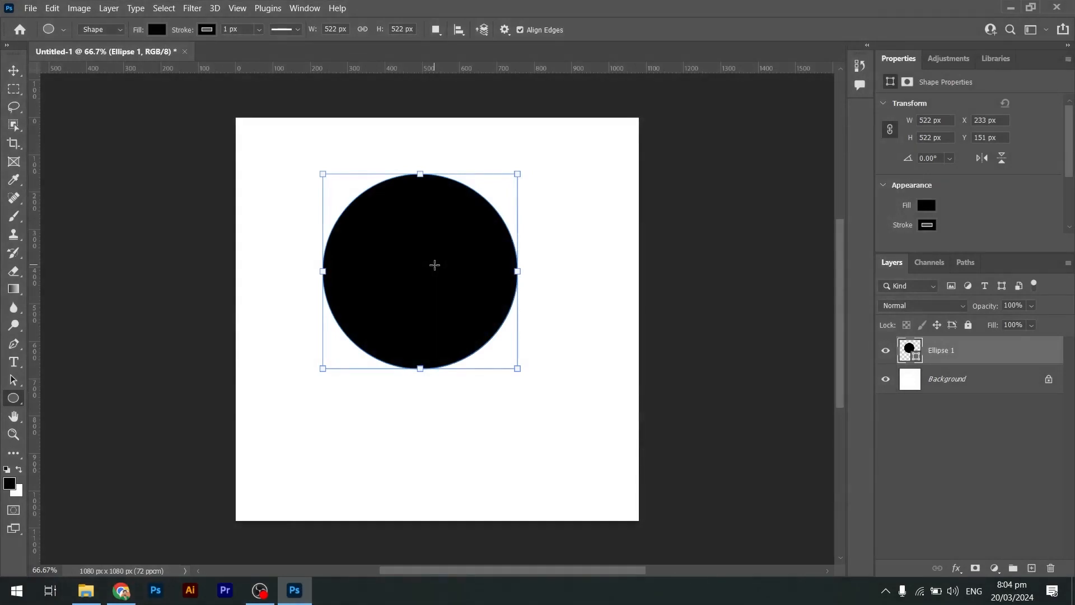
{"action": "key", "text": "v"}
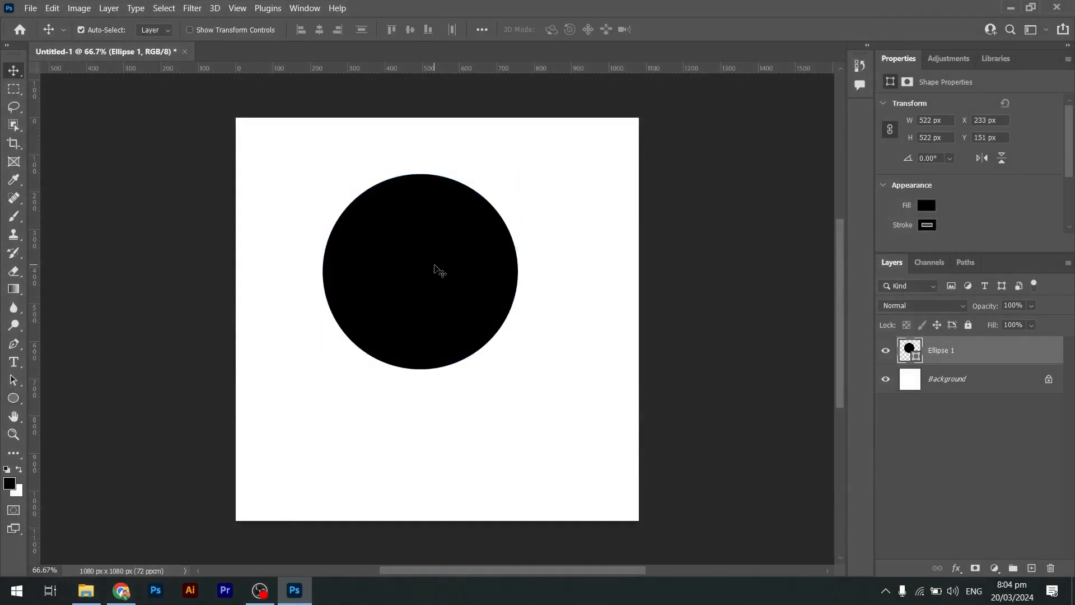
{"action": "key", "text": "Delete"}
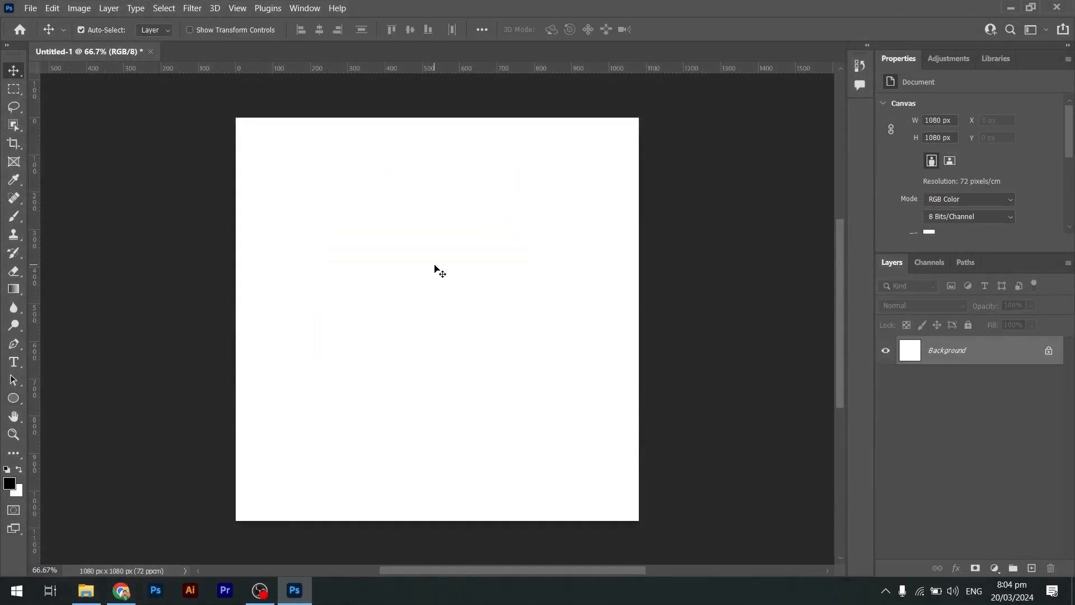
Draw a small square with the Rectangle tool and undo it.
{"action": "left_click", "coordinate": [13, 398]}
{"action": "left_click", "coordinate": [73, 398]}
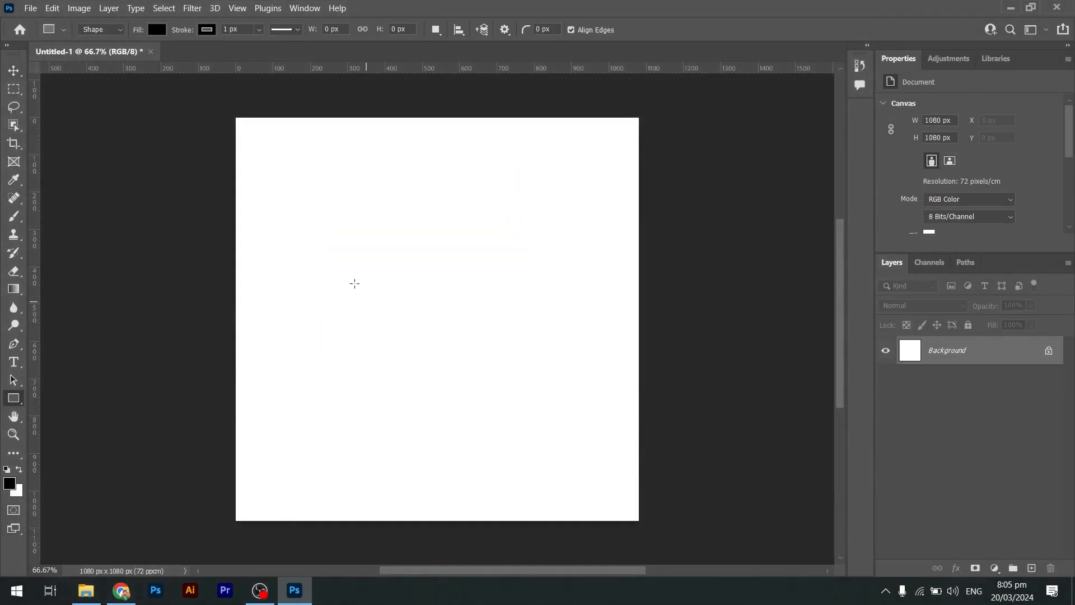
{"action": "left_click_drag", "start_coordinate": [353, 281], "coordinate": [390, 344]}
{"action": "key", "text": "ctrl+z"}
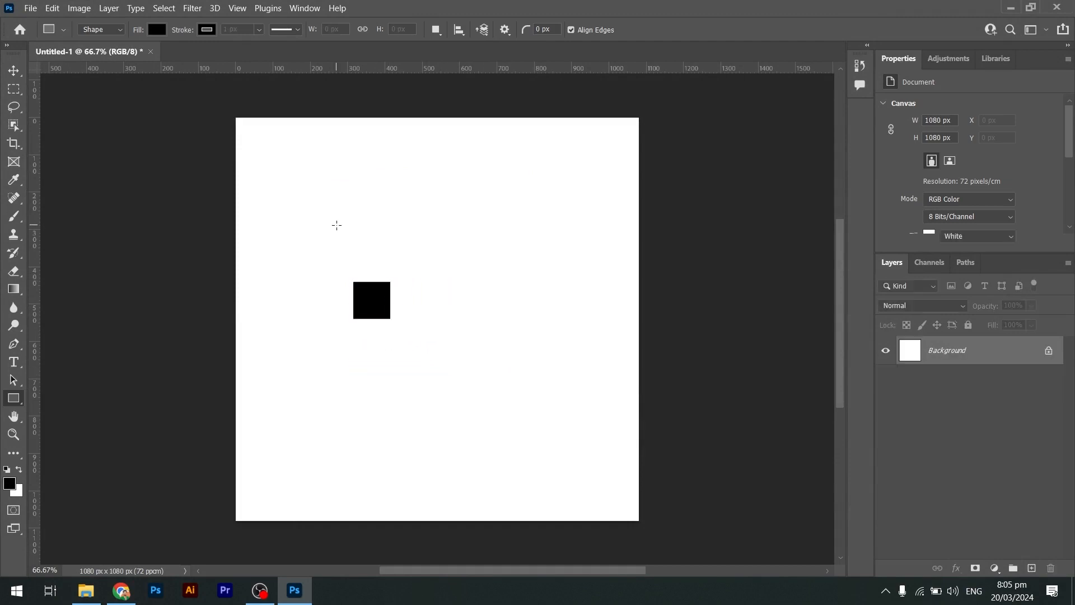
Draw two black squares about 166 px and 232 px wide, then undo both.
{"action": "left_click_drag", "start_coordinate": [336, 225], "coordinate": [398, 288]}
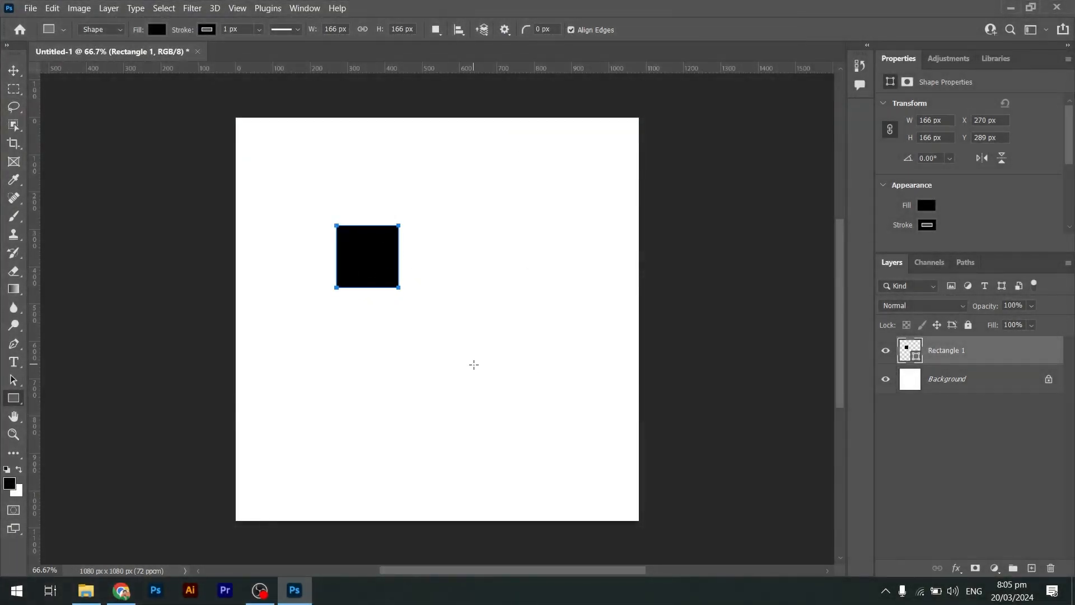
{"action": "left_click_drag", "start_coordinate": [474, 365], "coordinate": [517, 408]}
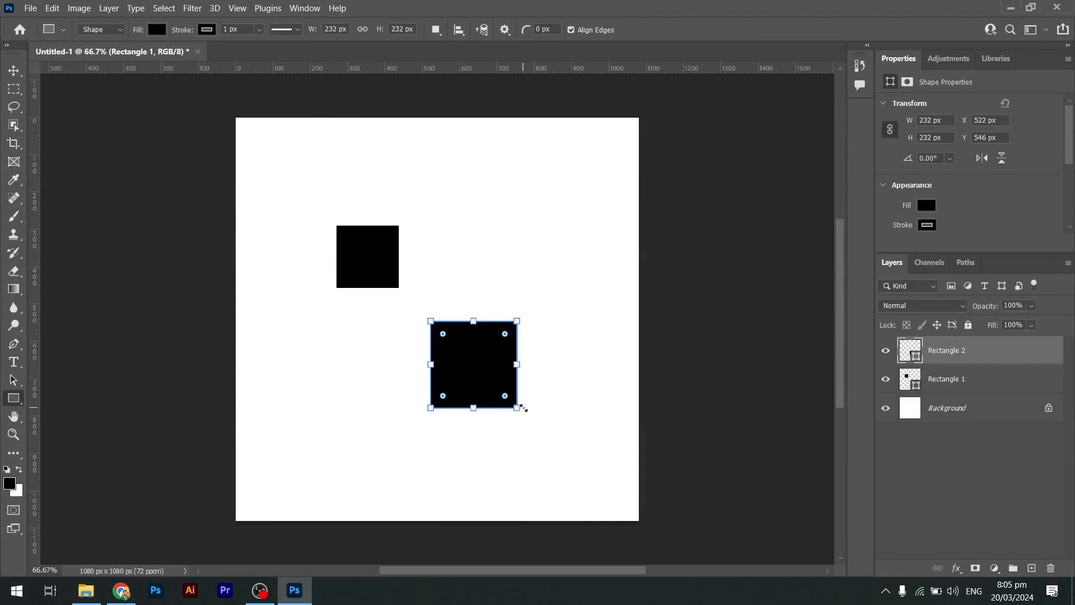
{"action": "key", "text": "v"}
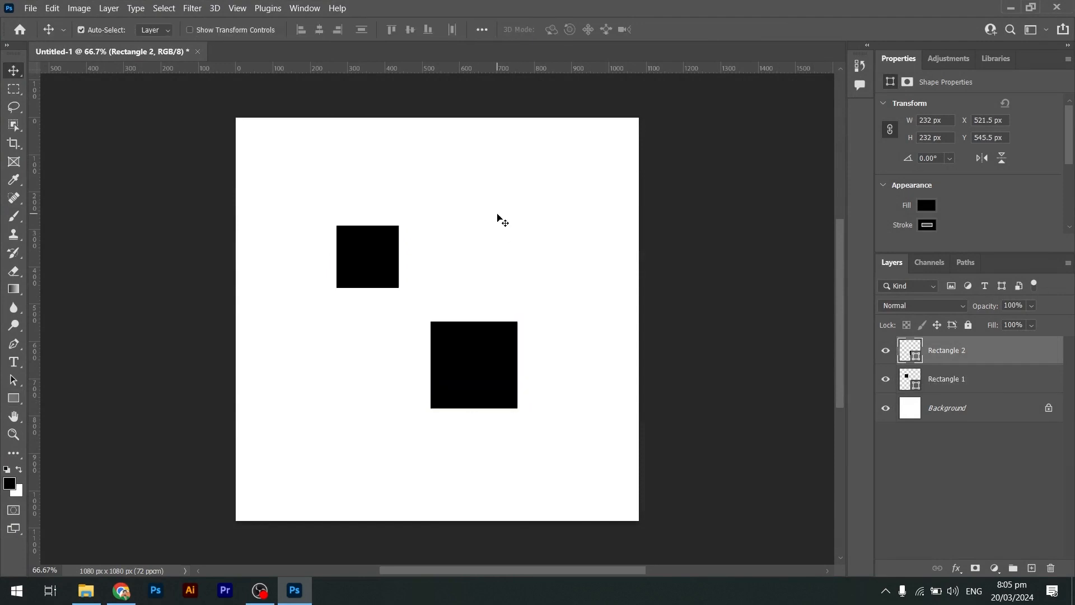
{"action": "key", "text": "ctrl+z"}
{"action": "key", "text": "ctrl+z"}
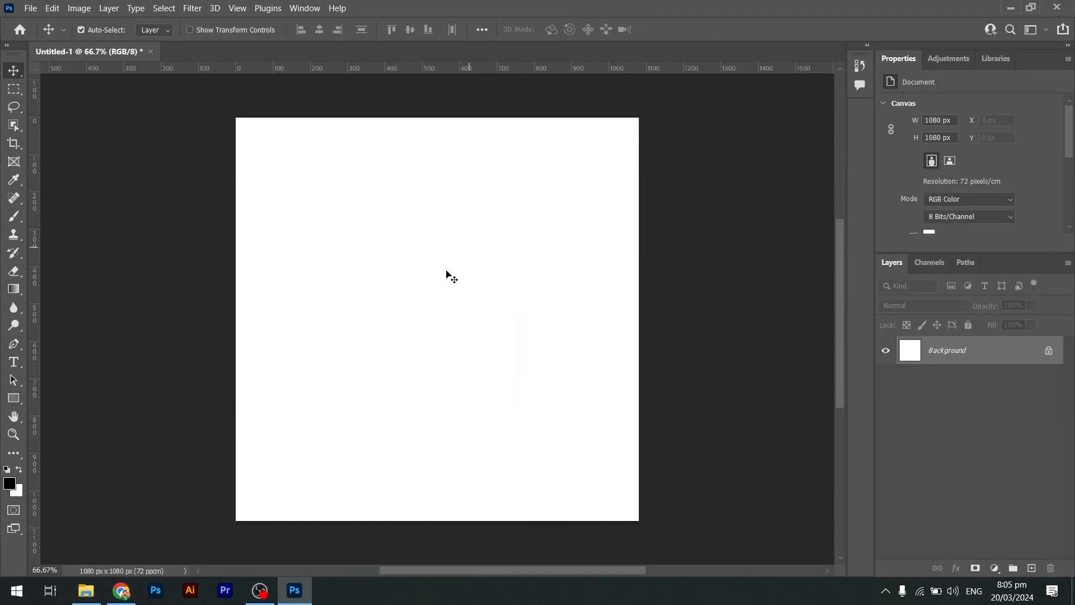
Draw a black square about 340 px wide and delete it.
{"action": "left_click", "coordinate": [15, 397]}
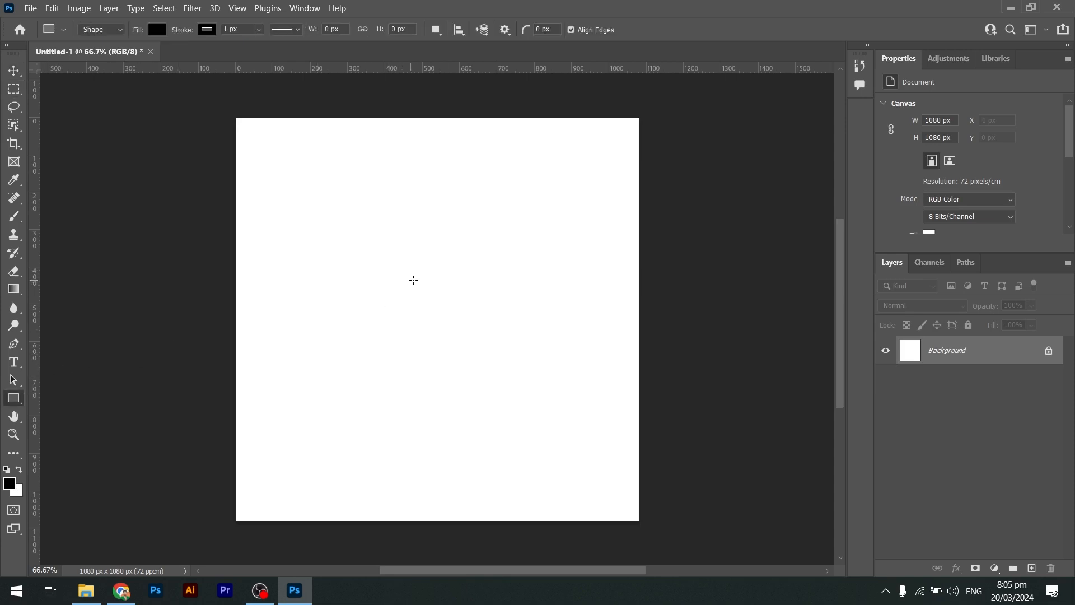
{"action": "left_click_drag", "start_coordinate": [413, 280], "coordinate": [477, 376]}
{"action": "key", "text": "v"}
{"action": "key", "text": "Delete"}
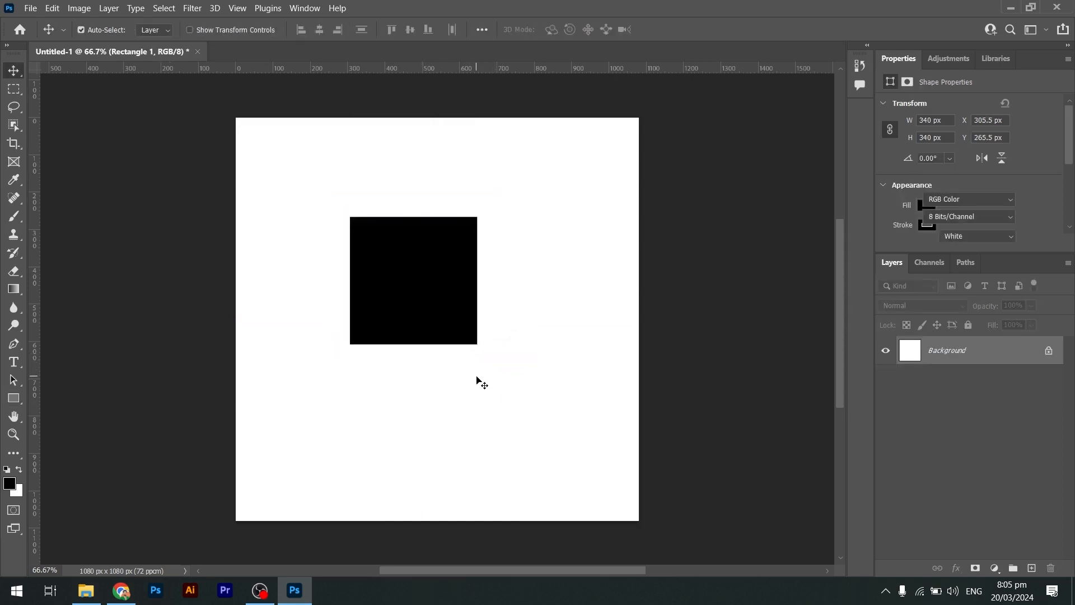
Switch to the Triangle tool, draw a triangle about 307 × 266 px, and undo it.
{"action": "left_click", "coordinate": [15, 397]}
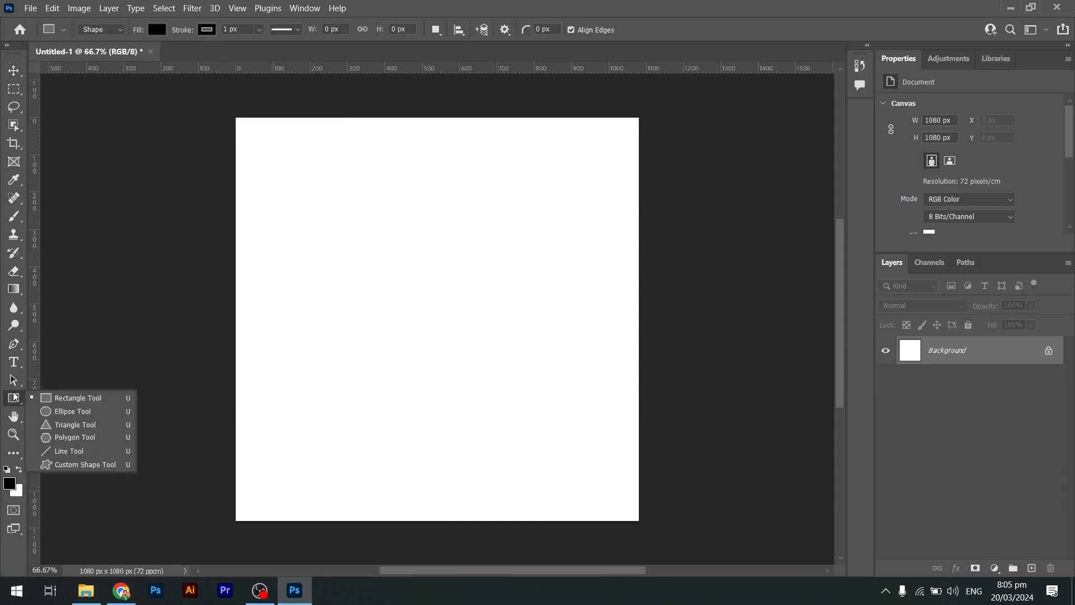
{"action": "key", "text": "Escape"}
{"action": "left_click", "coordinate": [53, 424]}
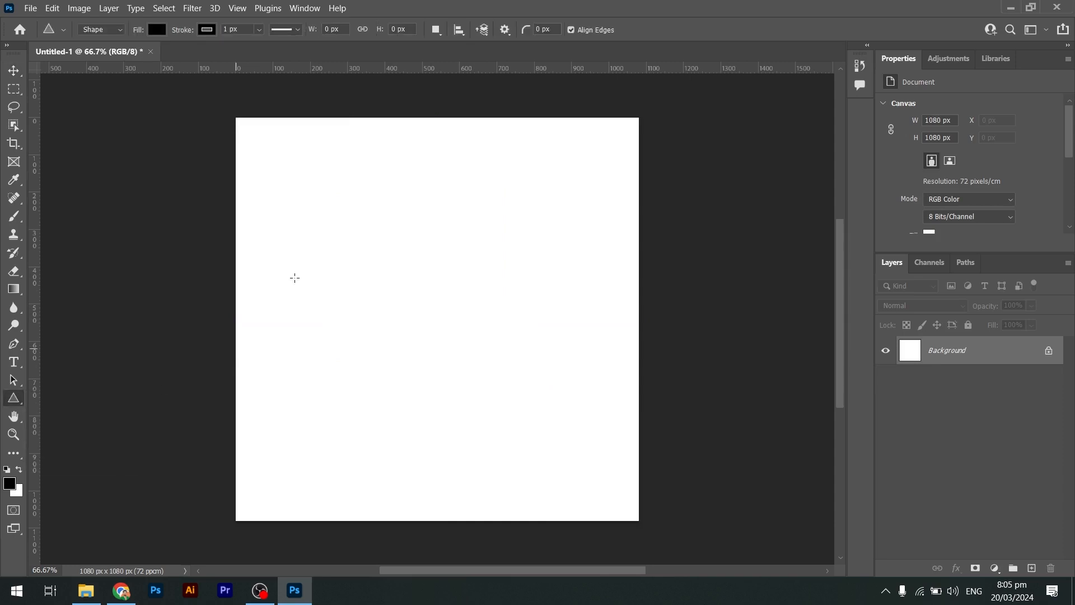
{"action": "left_click_drag", "start_coordinate": [308, 201], "coordinate": [431, 358]}
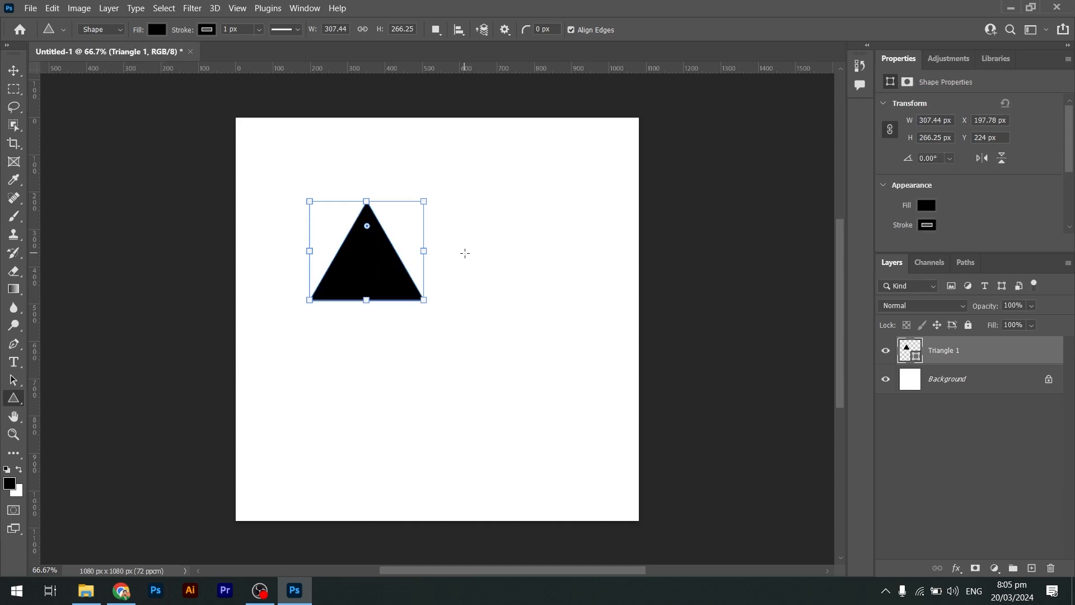
{"action": "key", "text": "ctrl+z"}
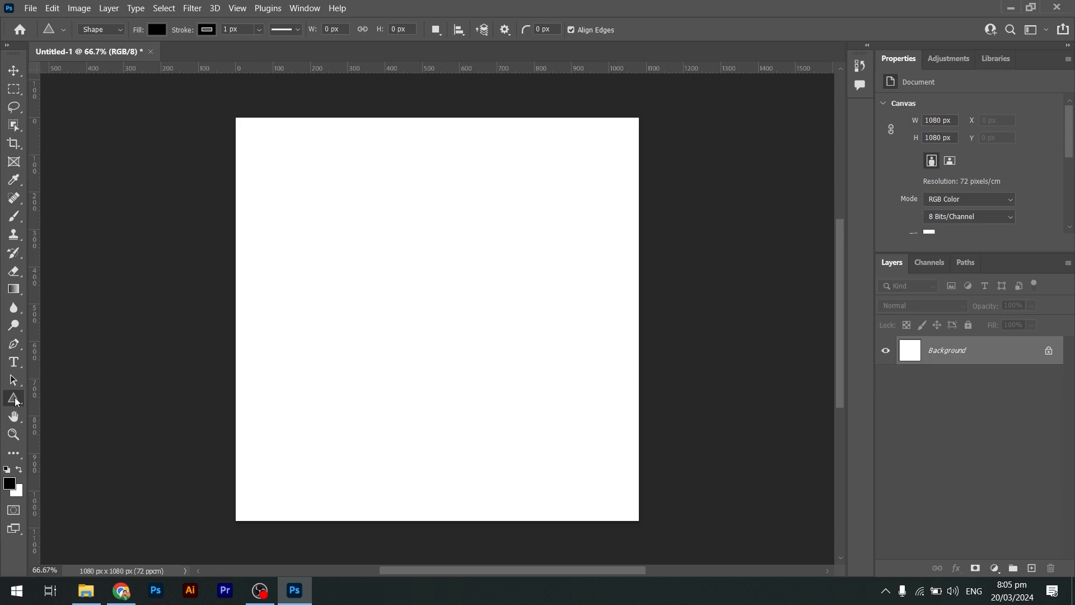
Open the Create Triangle dialog and cancel it, then draw a triangle about 464 × 402 px and undo it.
{"action": "right_click", "coordinate": [15, 399]}
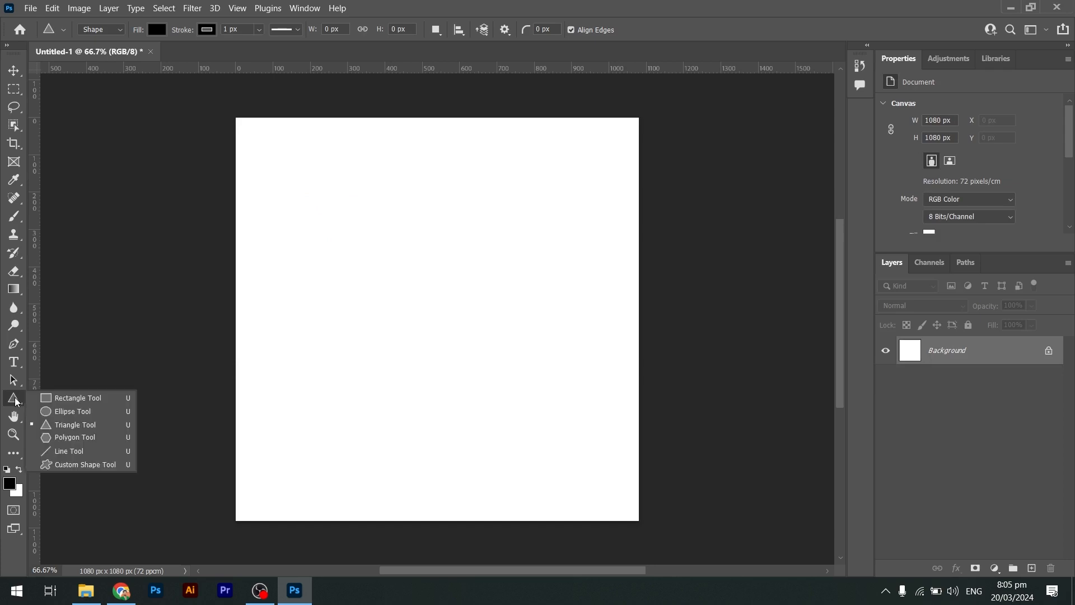
{"action": "left_click", "coordinate": [79, 424]}
{"action": "left_click", "coordinate": [457, 278]}
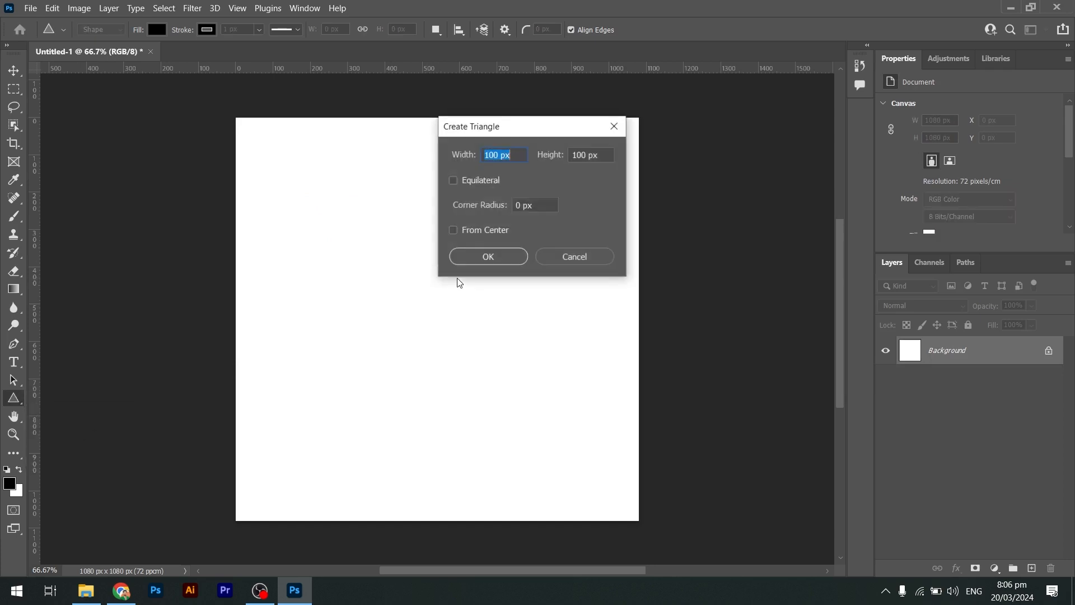
{"action": "left_click", "coordinate": [571, 256]}
{"action": "left_click_drag", "start_coordinate": [354, 260], "coordinate": [559, 445]}
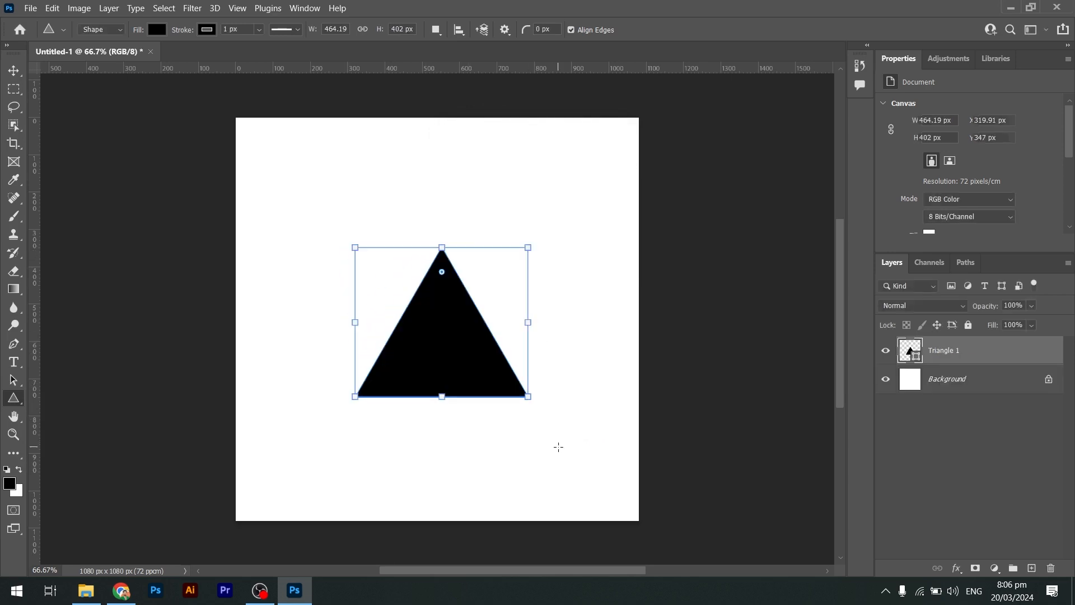
{"action": "key", "text": "ctrl+z"}
Create a 100 × 100 px triangle through the Create Triangle dialog and enlarge it to 340 × 340 px.
{"action": "left_click", "coordinate": [438, 261]}
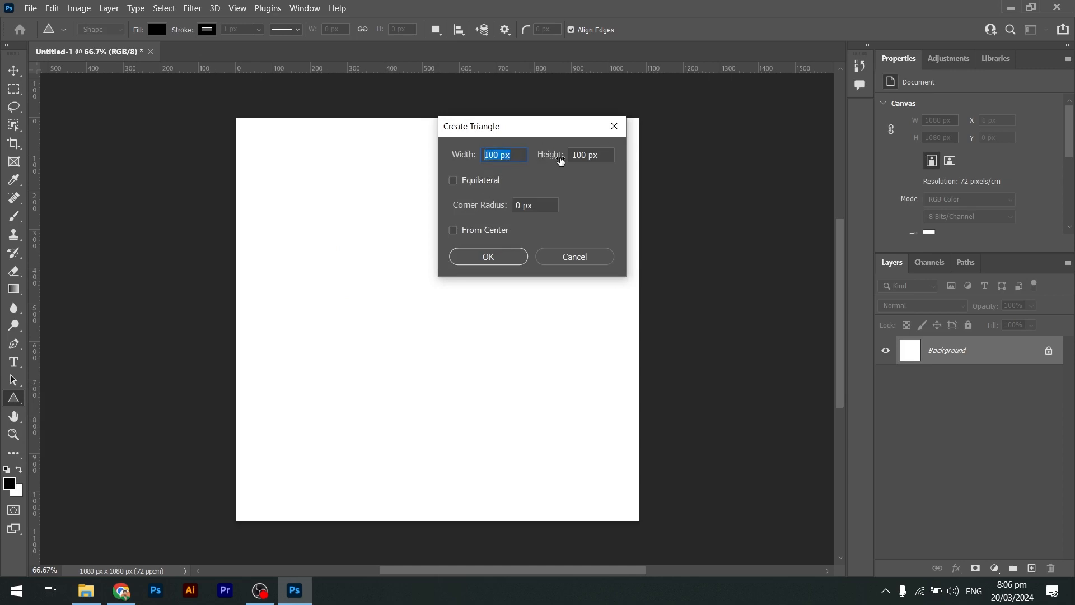
{"action": "left_click", "coordinate": [457, 205]}
{"action": "left_click", "coordinate": [489, 256]}
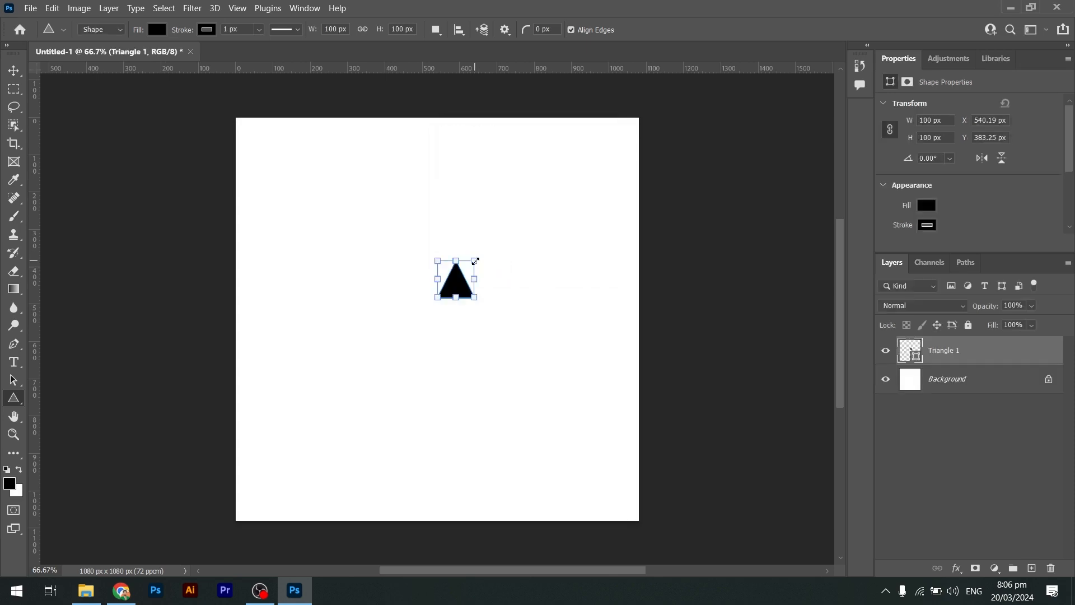
{"action": "left_click_drag", "start_coordinate": [475, 261], "coordinate": [519, 216]}
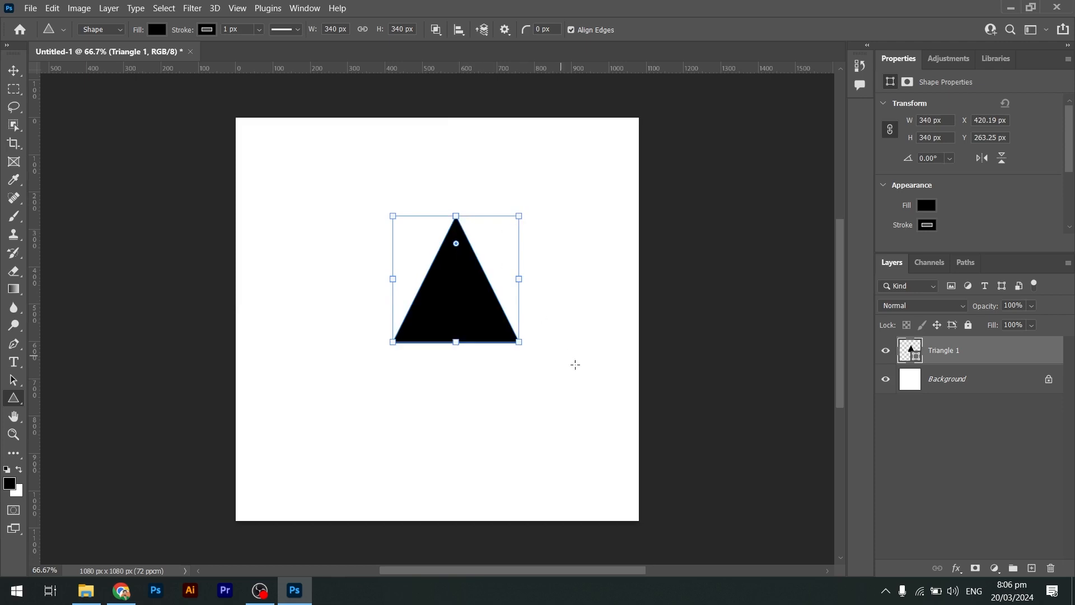
Switch to the Polygon tool and create a 340 × 340 px polygon with 7 sides through the Create Polygon dialog.
{"action": "key", "text": "v"}
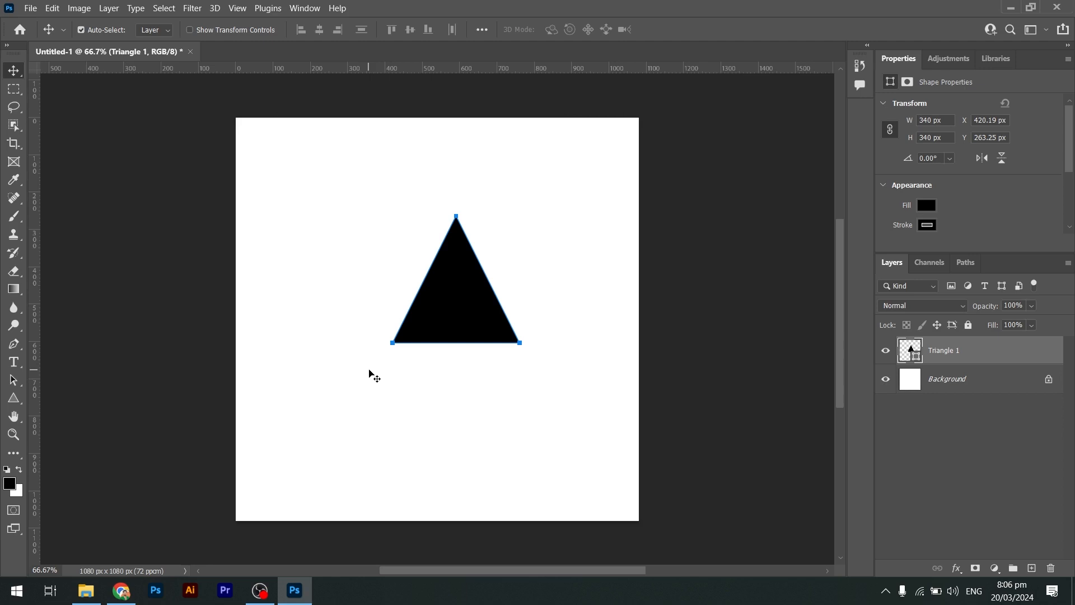
{"action": "left_click", "coordinate": [17, 400]}
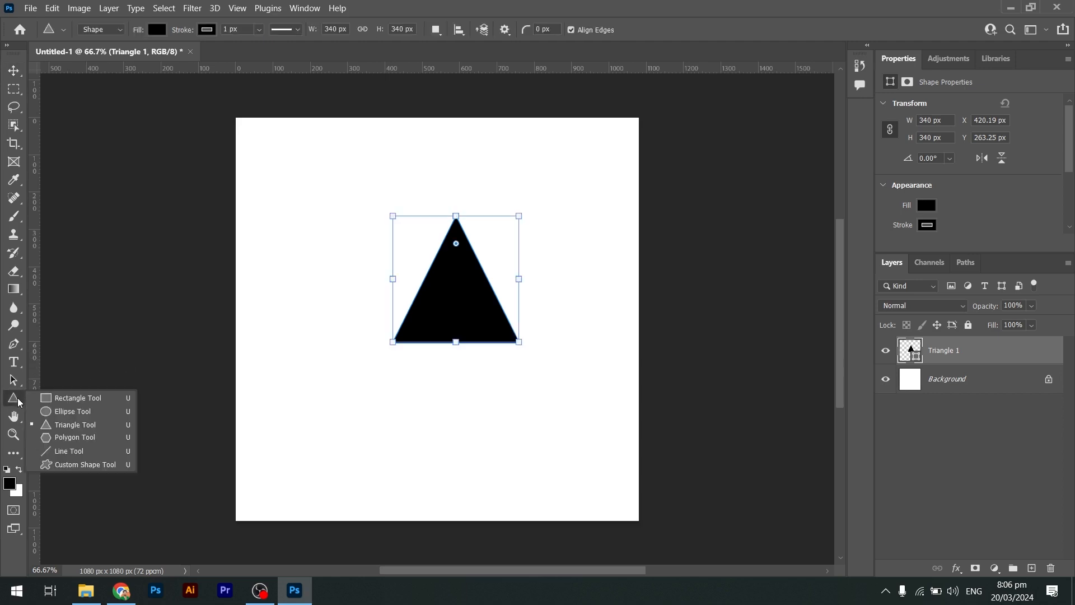
{"action": "left_click", "coordinate": [75, 439]}
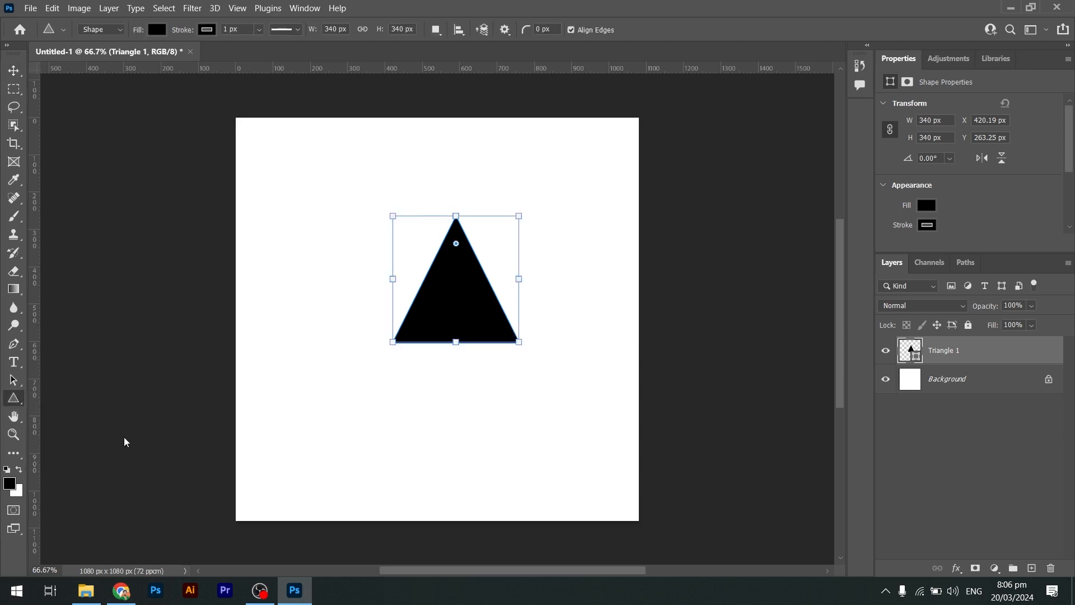
{"action": "left_click", "coordinate": [384, 399]}
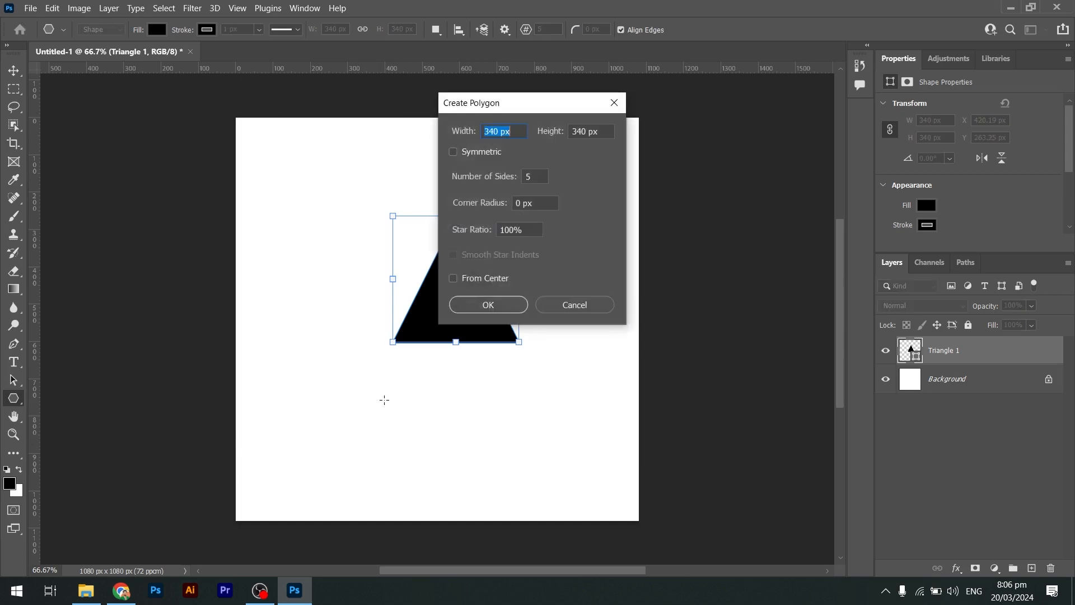
{"action": "double_click", "coordinate": [532, 177]}
{"action": "type", "text": "7"}
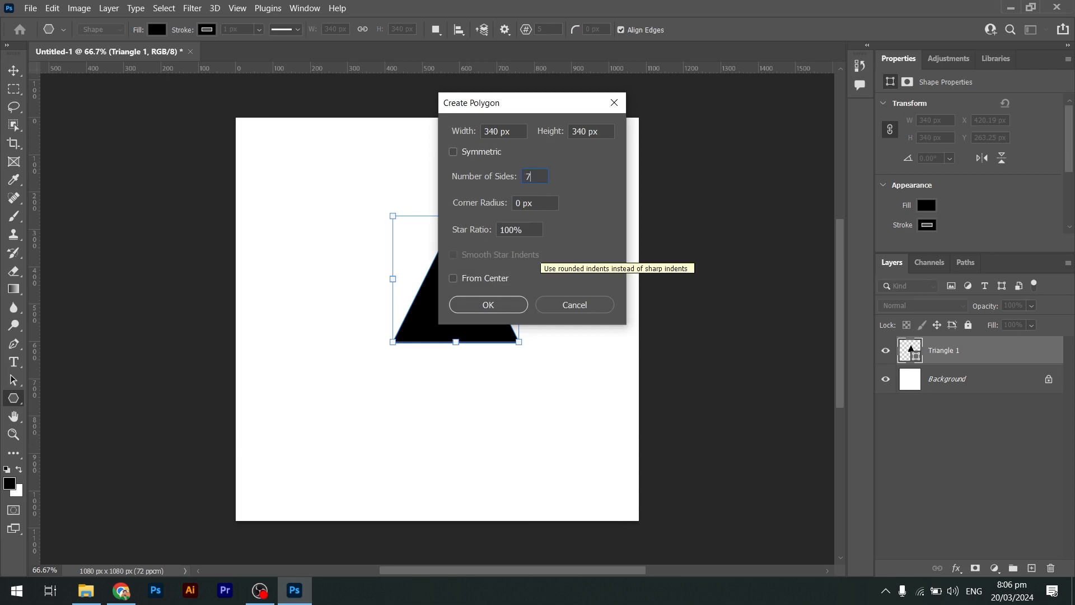
{"action": "left_click", "coordinate": [510, 302]}
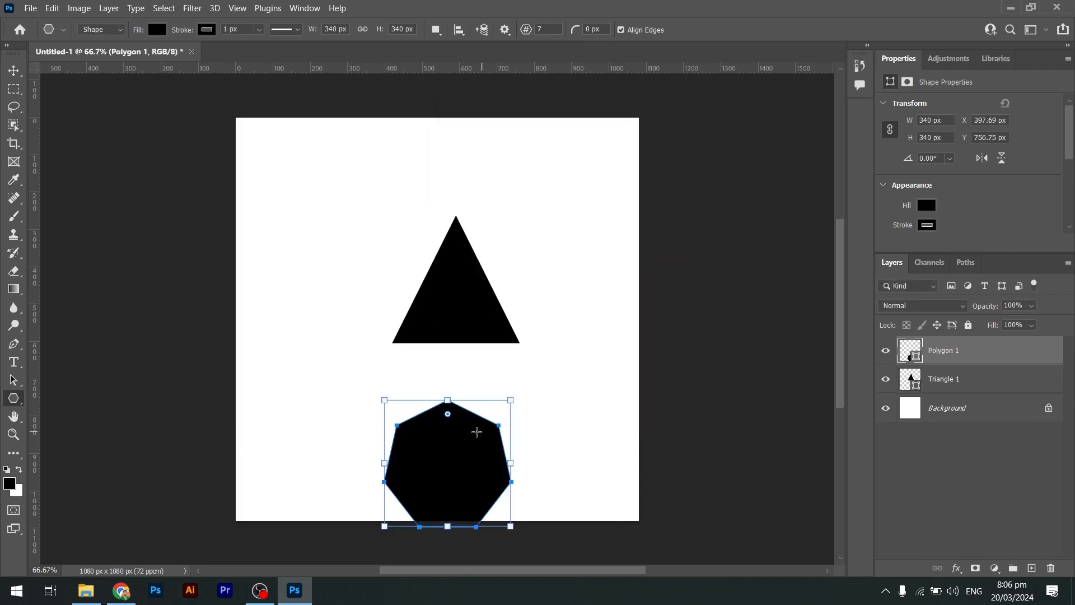
Move the polygon upward, then undo the last three actions to clear the canvas.
{"action": "key", "text": "v"}
{"action": "left_click_drag", "start_coordinate": [472, 436], "coordinate": [425, 397]}
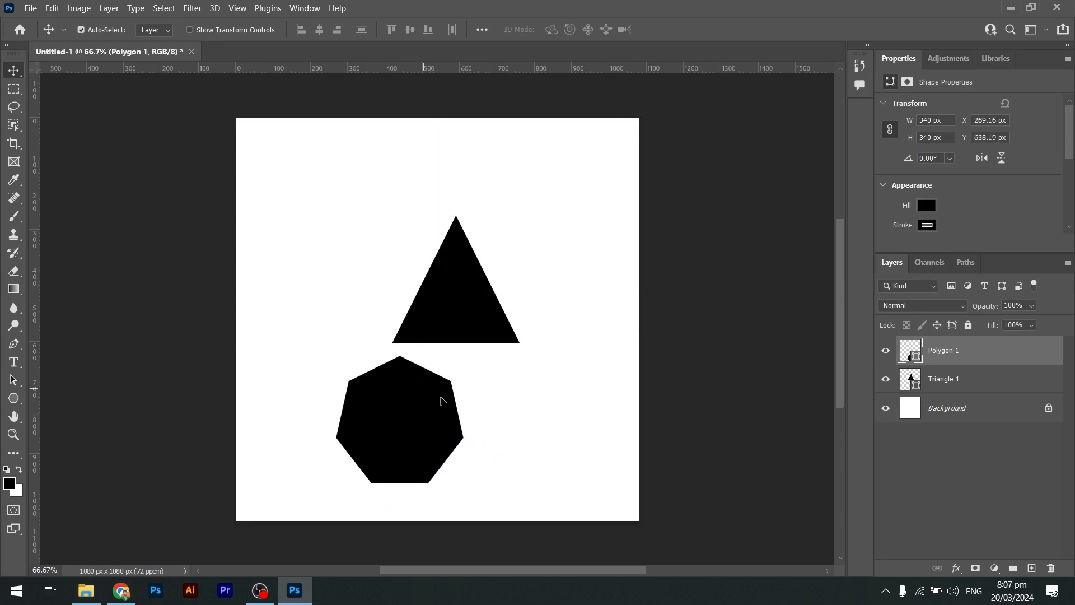
{"action": "key", "text": "ctrl+z"}
{"action": "key", "text": "ctrl+z"}
{"action": "key", "text": "ctrl+z"}
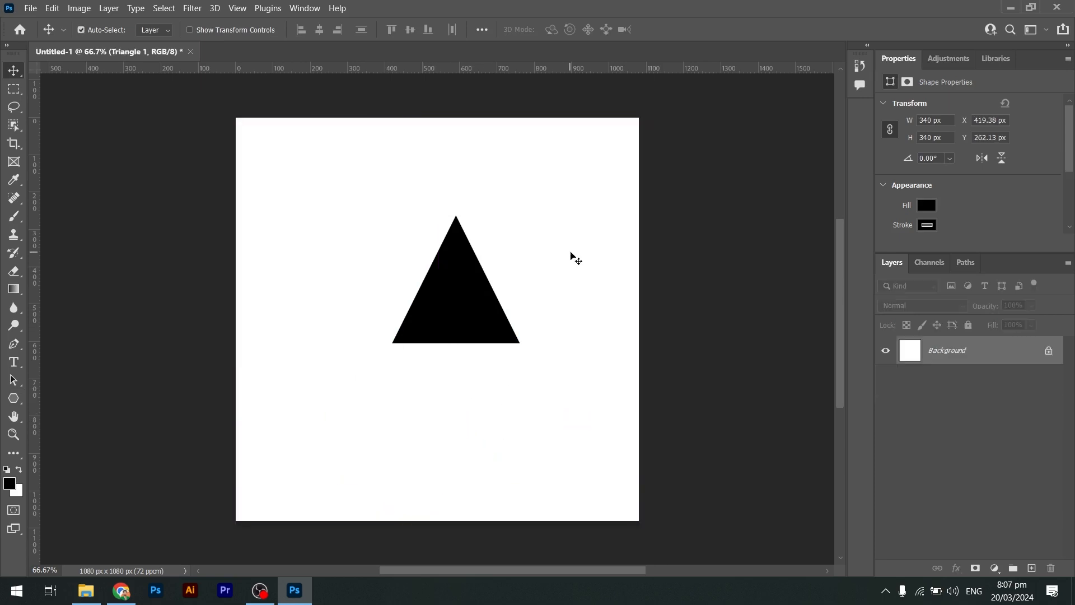
Draw a 7-sided polygon about 315 × 307 px near the canvas centre.
{"action": "left_click", "coordinate": [14, 398]}
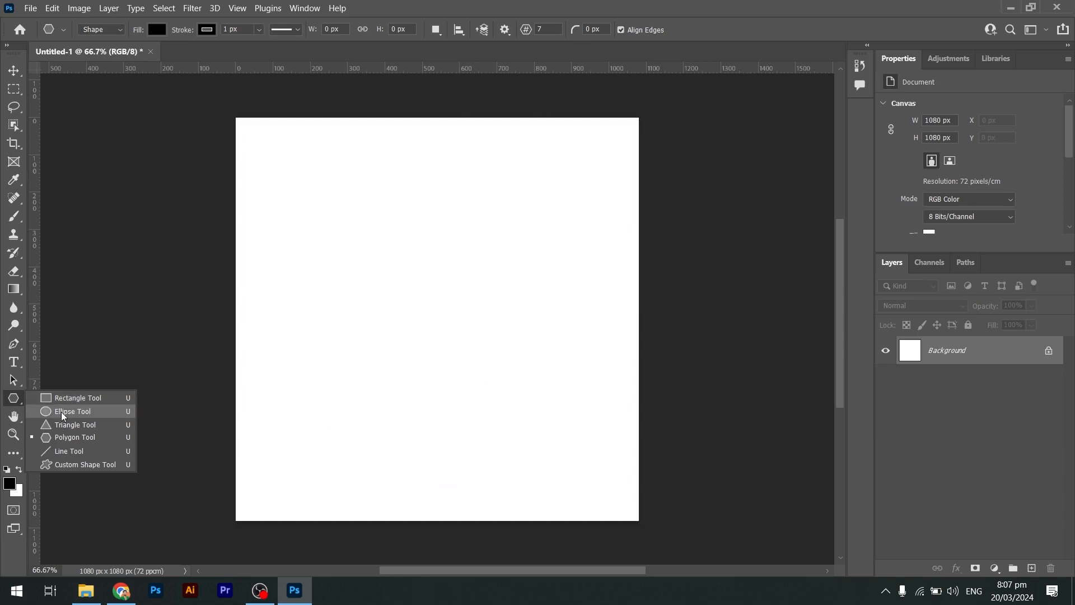
{"action": "left_click", "coordinate": [81, 440]}
{"action": "left_click_drag", "start_coordinate": [328, 246], "coordinate": [468, 367]}
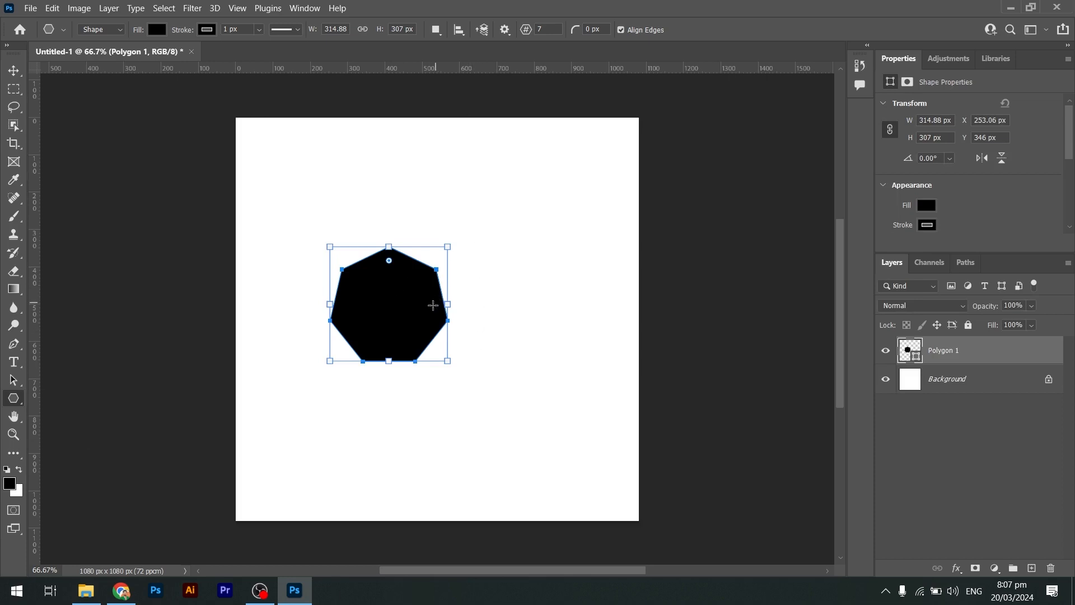
Set the polygon sides to 10 and draw a decagon about 413 × 393 px to the right.
{"action": "double_click", "coordinate": [539, 28]}
{"action": "key", "text": "Return"}
{"action": "key", "text": "Escape"}
{"action": "left_click_drag", "start_coordinate": [454, 178], "coordinate": [609, 332]}
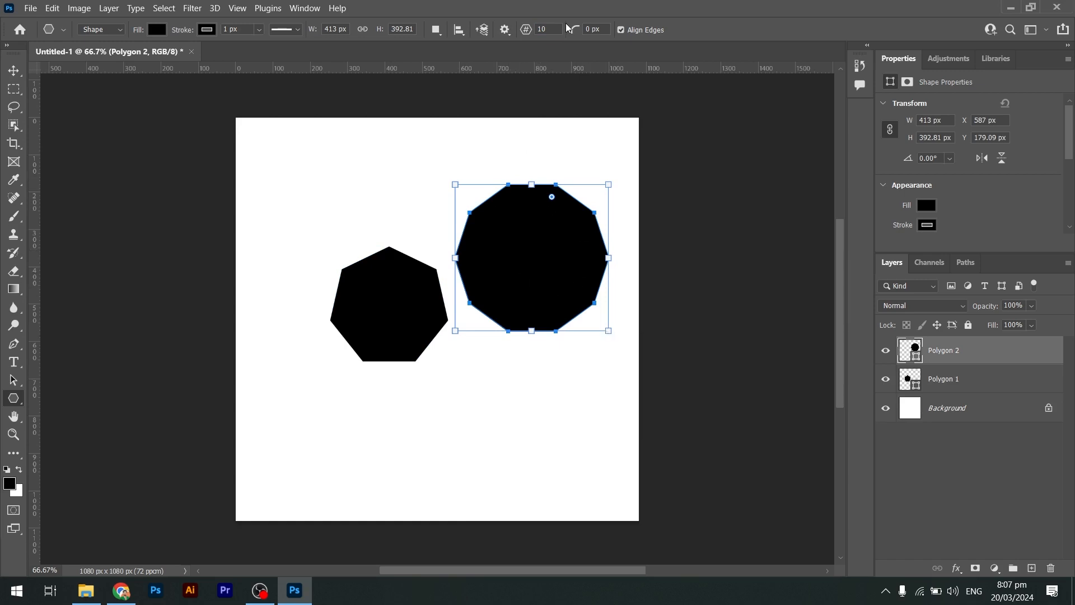
Set the polygon sides to 5 and draw a pentagon about 254 × 242 px near the top-left corner.
{"action": "left_click", "coordinate": [541, 29]}
{"action": "type", "text": "5"}
{"action": "left_click_drag", "start_coordinate": [261, 151], "coordinate": [356, 241]}
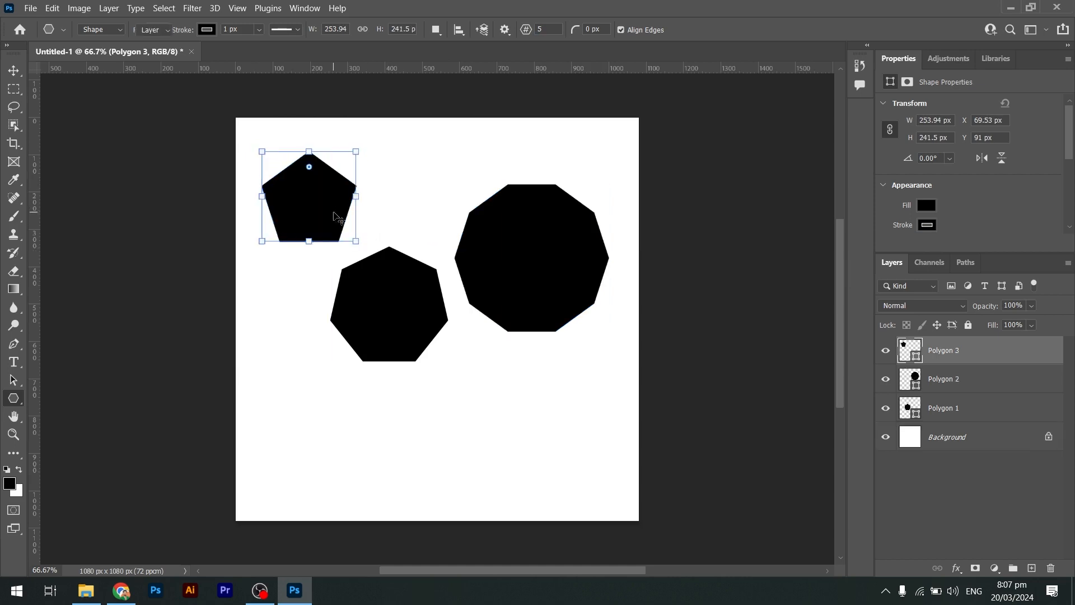
Delete all three polygon layers.
{"action": "key", "text": "v"}
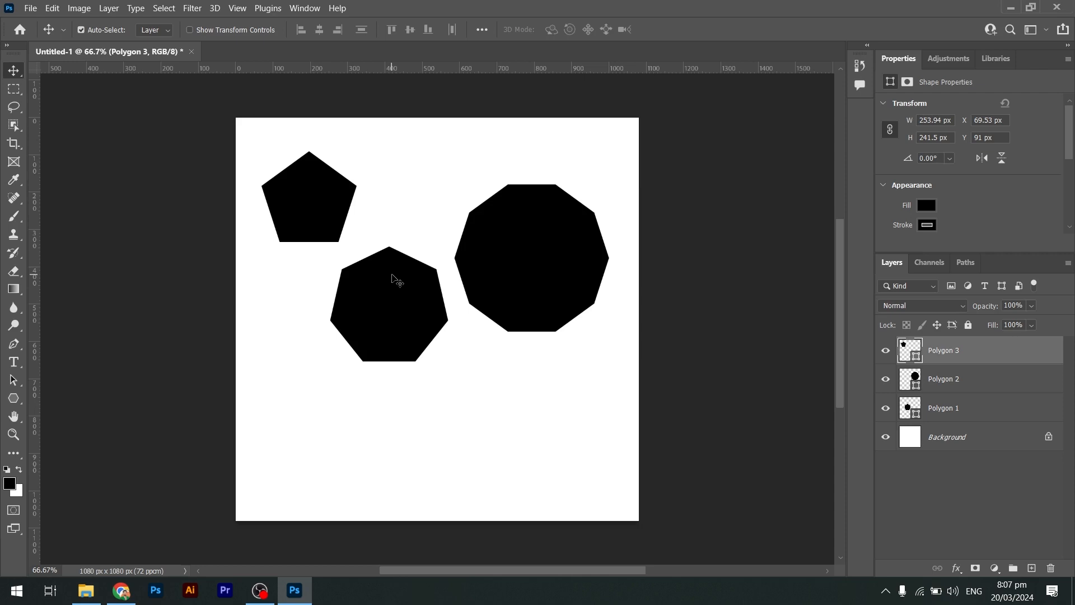
{"action": "key", "text": "Delete"}
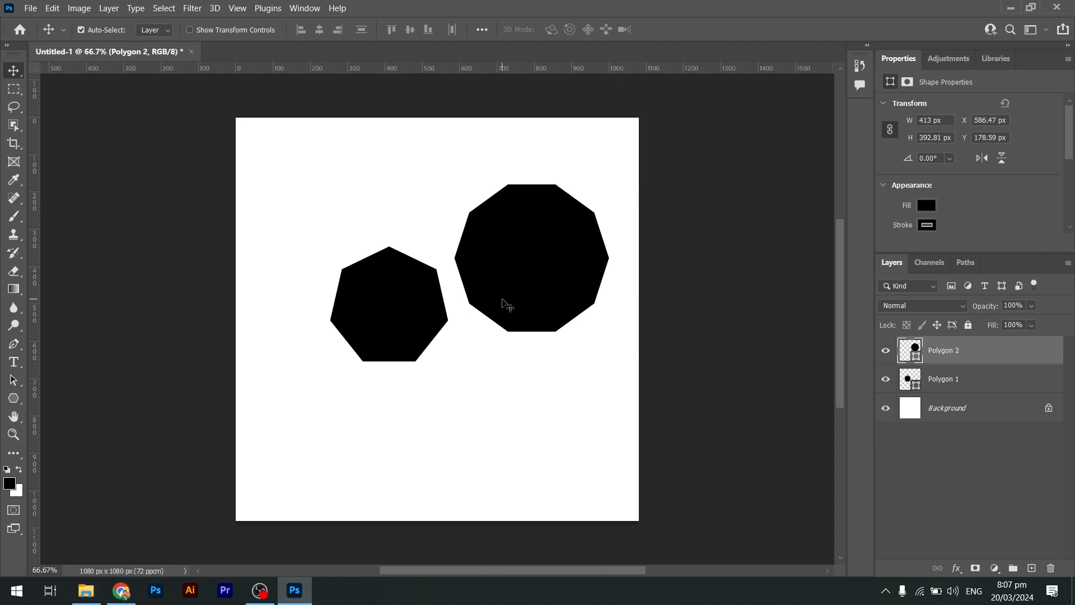
{"action": "key", "text": "Delete"}
{"action": "key", "text": "Delete"}
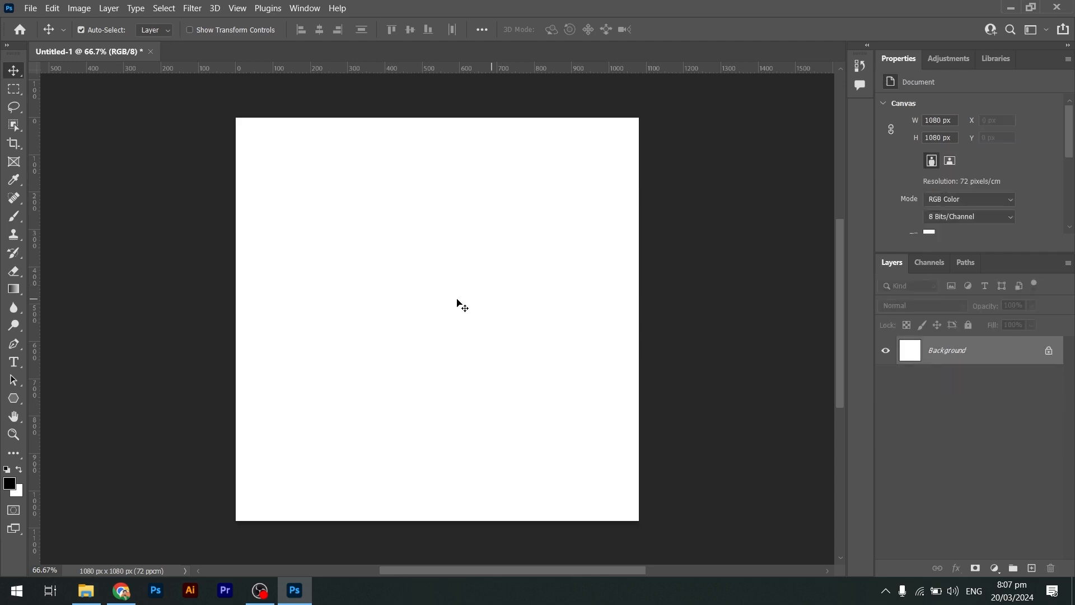
Switch to the Line tool and draw a horizontal line about 750 px long across the canvas.
{"action": "left_click", "coordinate": [17, 399]}
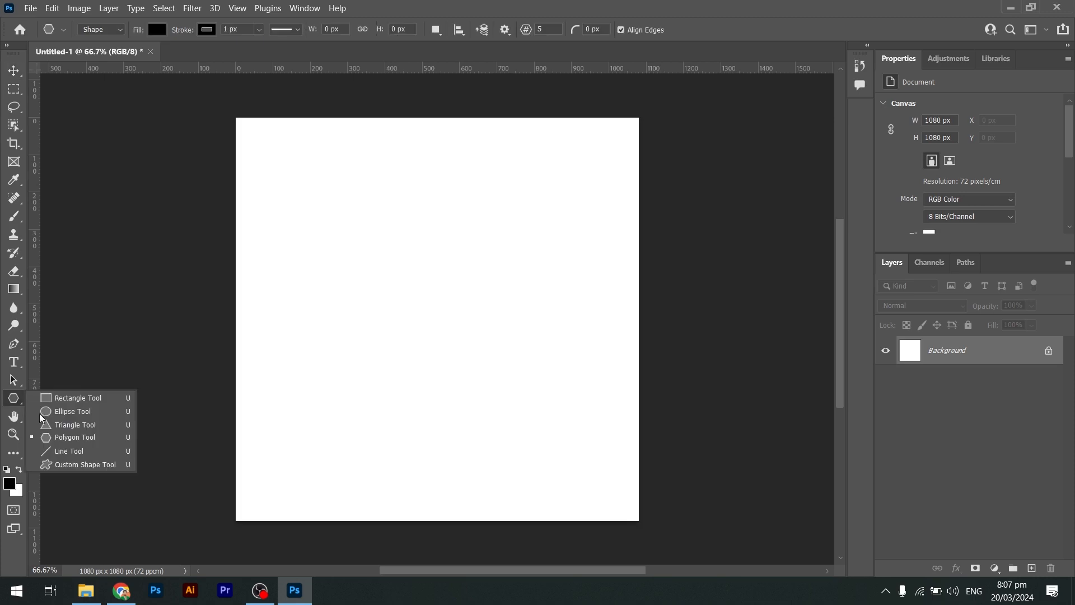
{"action": "left_click", "coordinate": [80, 453]}
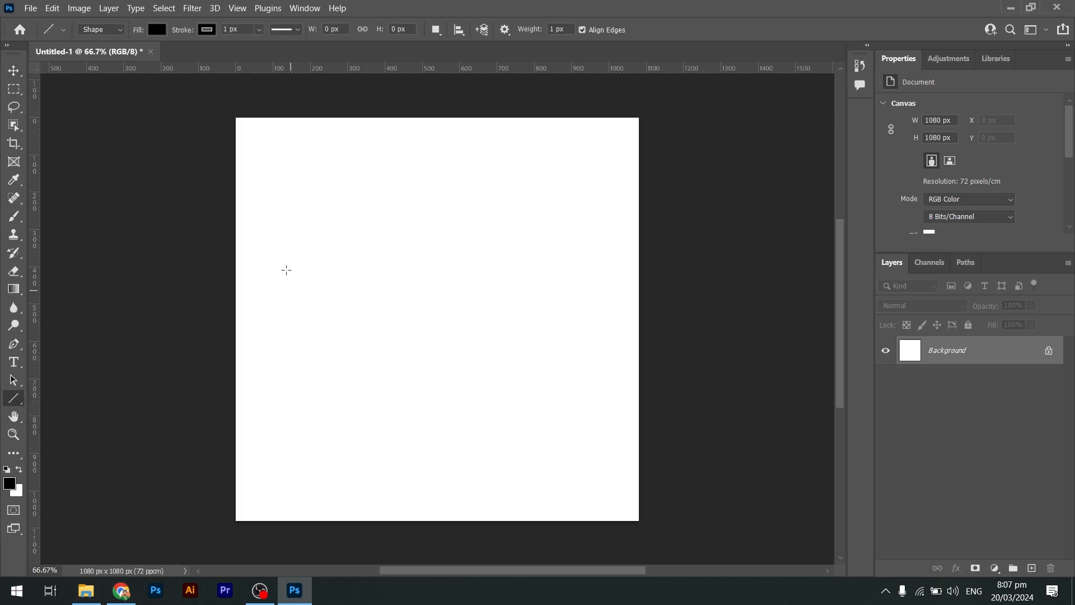
{"action": "left_click_drag", "start_coordinate": [286, 266], "coordinate": [561, 348]}
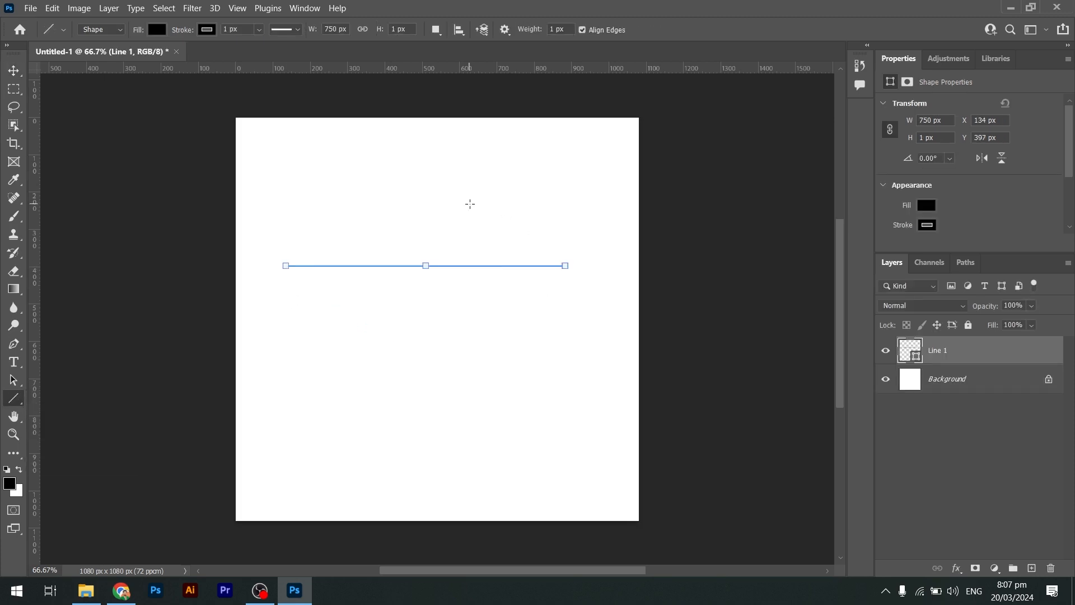
Draw nine more lines at various angles and lengths across the canvas.
{"action": "left_click_drag", "start_coordinate": [353, 186], "coordinate": [443, 258]}
{"action": "left_click_drag", "start_coordinate": [453, 189], "coordinate": [379, 408]}
{"action": "left_click_drag", "start_coordinate": [511, 196], "coordinate": [517, 327]}
{"action": "left_click_drag", "start_coordinate": [409, 274], "coordinate": [546, 385]}
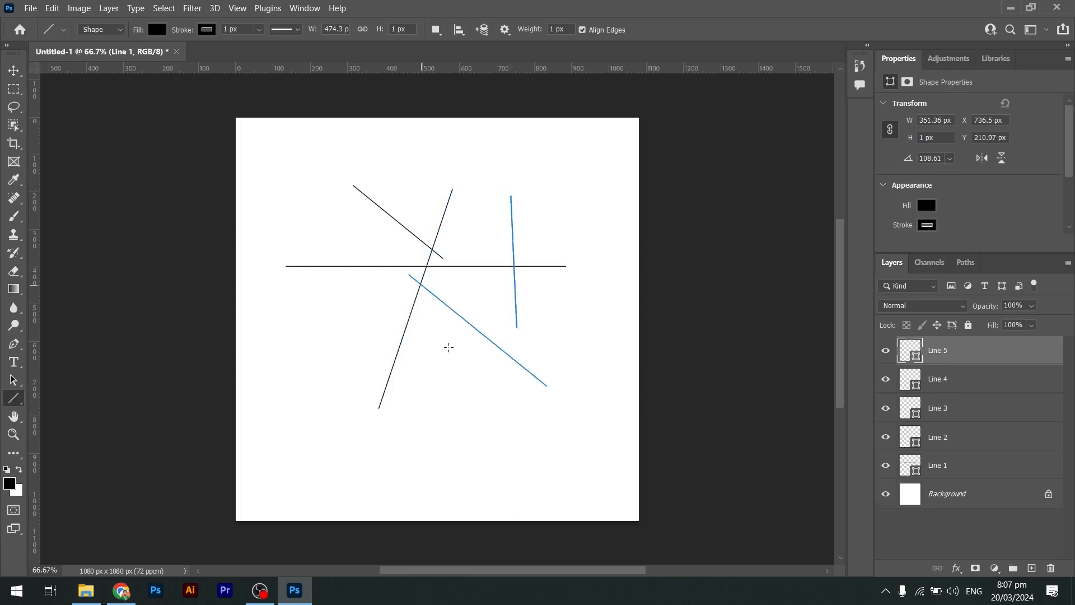
{"action": "left_click_drag", "start_coordinate": [448, 347], "coordinate": [655, 425]}
{"action": "left_click_drag", "start_coordinate": [563, 266], "coordinate": [485, 413]}
{"action": "left_click_drag", "start_coordinate": [318, 314], "coordinate": [548, 386]}
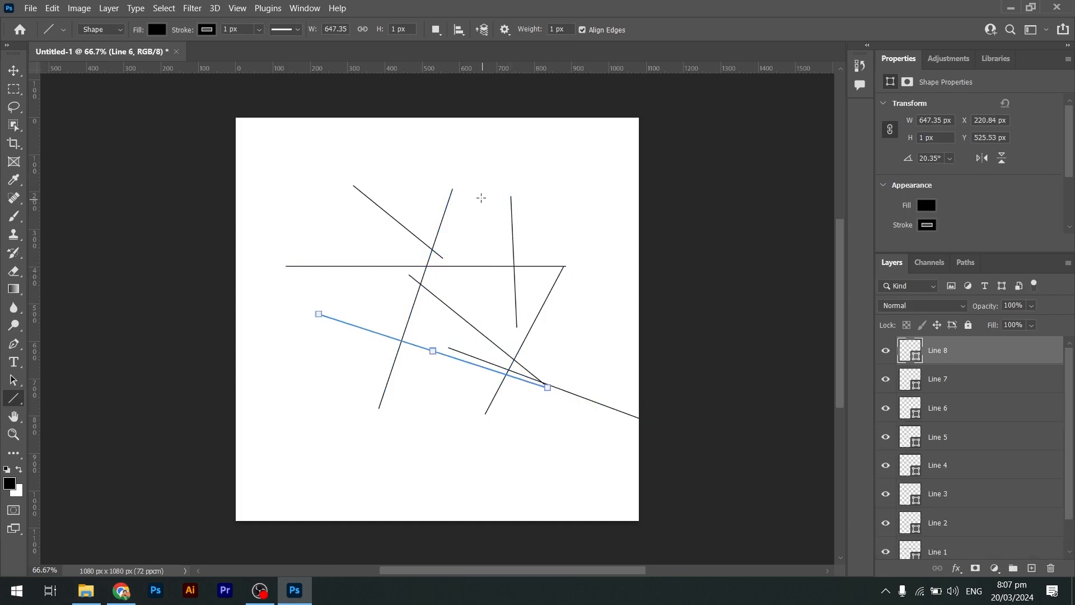
{"action": "left_click_drag", "start_coordinate": [480, 197], "coordinate": [468, 342]}
{"action": "mouse_move", "coordinate": [327, 142]}
{"action": "left_mouse_down"}
{"action": "mouse_move", "coordinate": [556, 162]}
{"action": "mouse_move", "coordinate": [616, 441]}
{"action": "left_mouse_up"}
Delete all the line layers.
{"action": "key", "text": "v"}
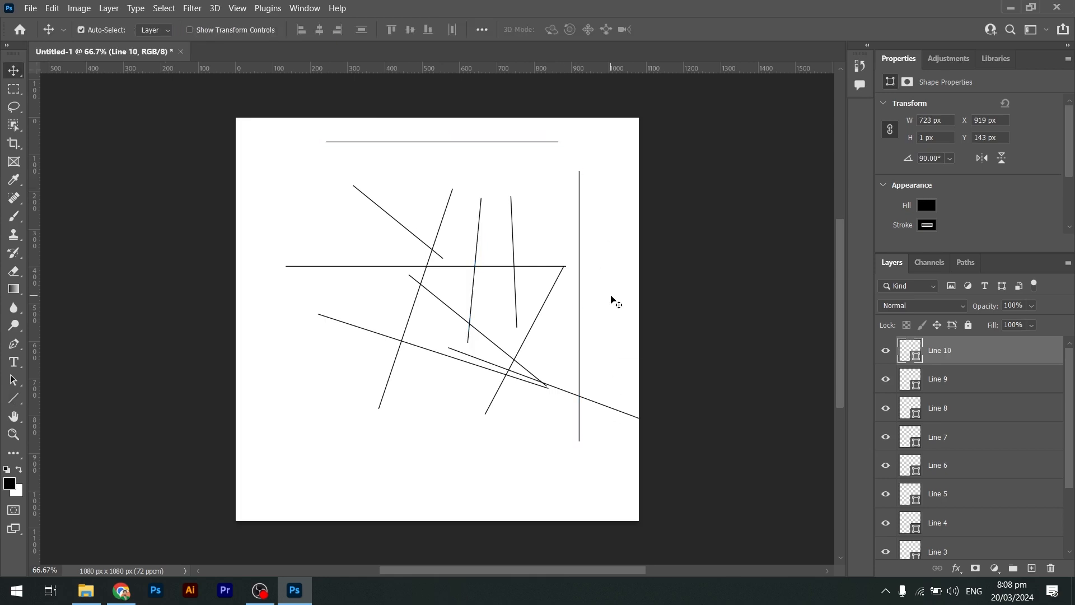
{"action": "key", "text": "Delete"}
{"action": "key", "text": "Delete"}
{"action": "key", "text": "Delete"}
{"action": "key", "text": "Delete"}
{"action": "key", "text": "Delete"}
{"action": "key", "text": "Delete"}
{"action": "key", "text": "Delete"}
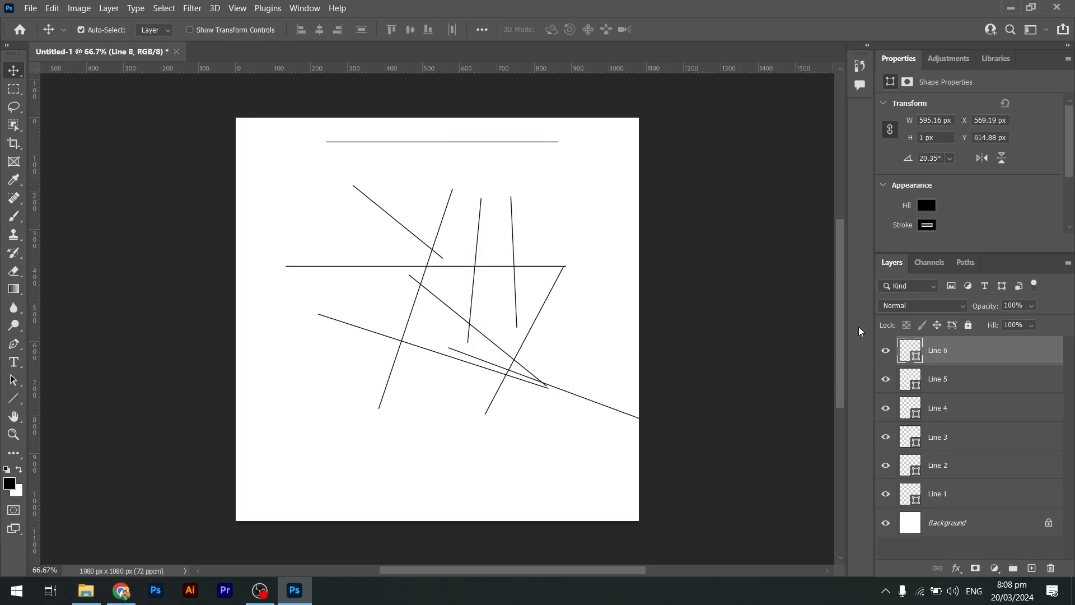
{"action": "key", "text": "Delete"}
{"action": "key", "text": "Delete"}
{"action": "key", "text": "Delete"}
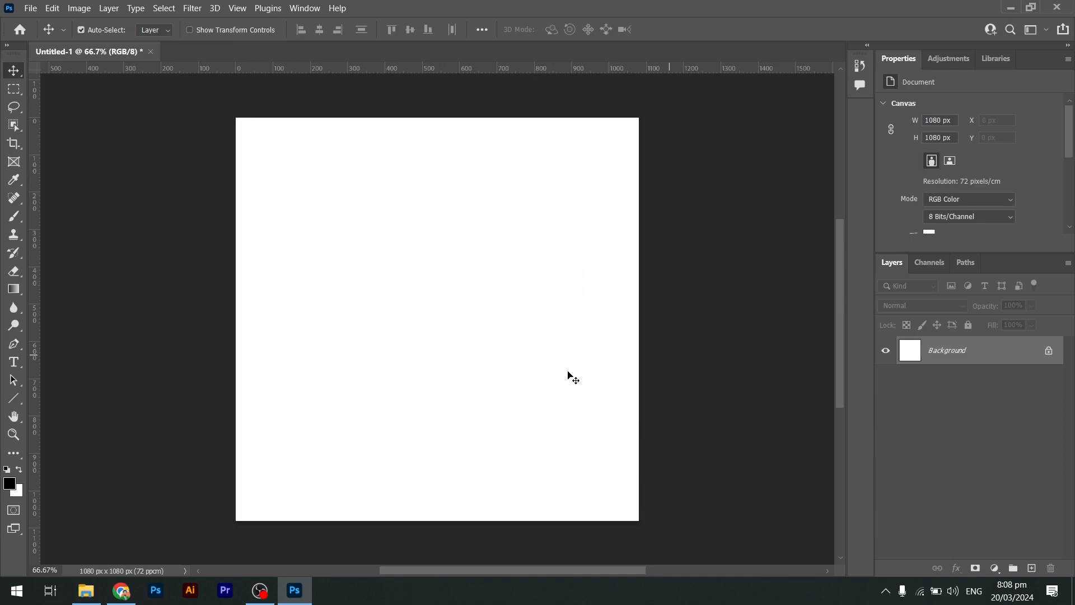
Switch to the Custom Shape tool, browse the shape folders, and pick the elephant from Wild Animals.
{"action": "left_click", "coordinate": [13, 398]}
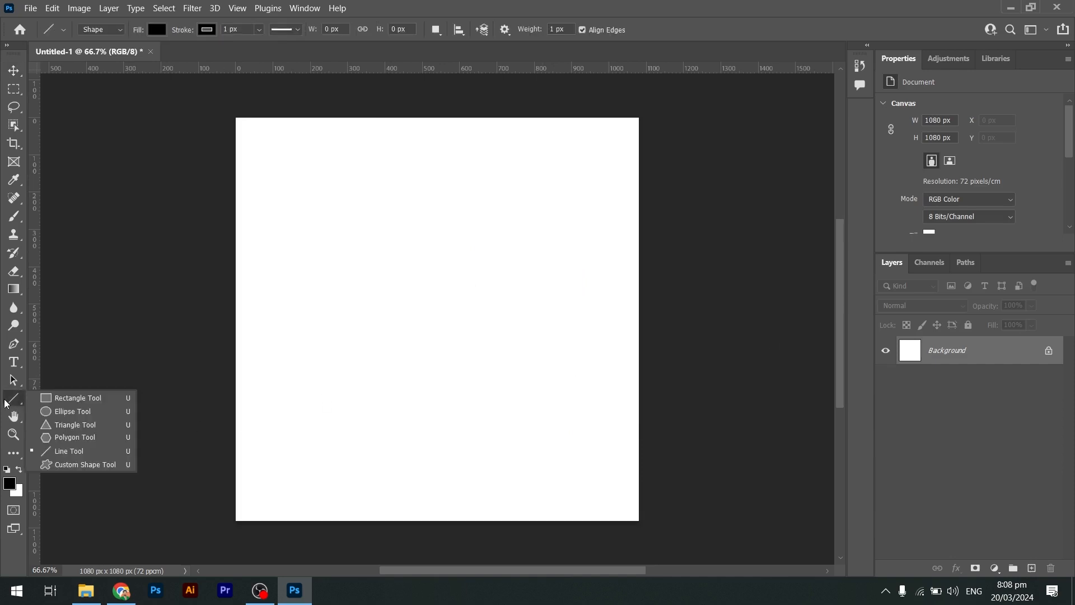
{"action": "left_click", "coordinate": [81, 466]}
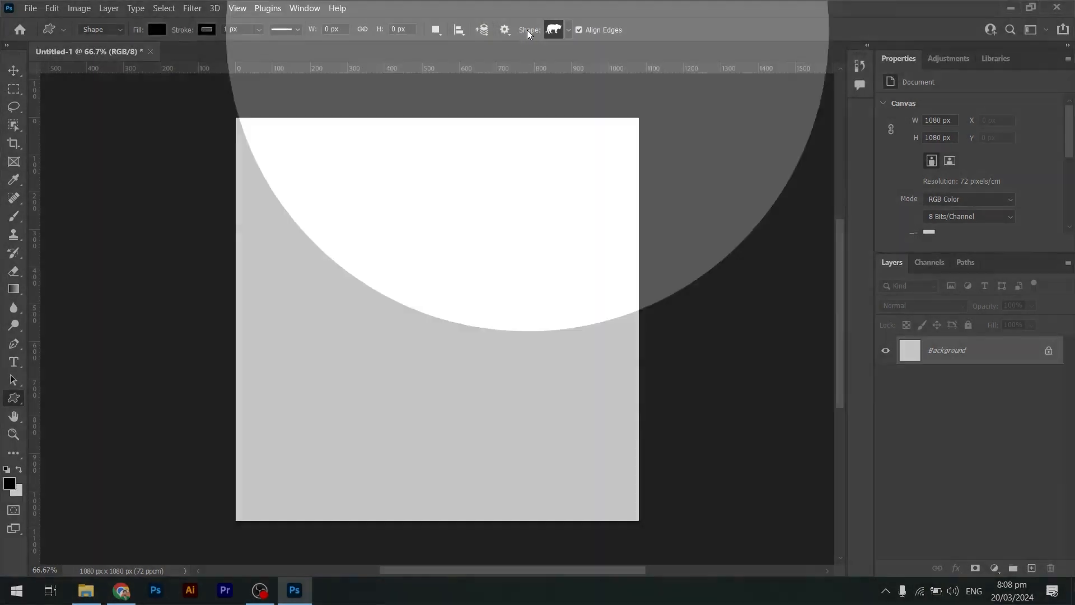
{"action": "left_click", "coordinate": [569, 31]}
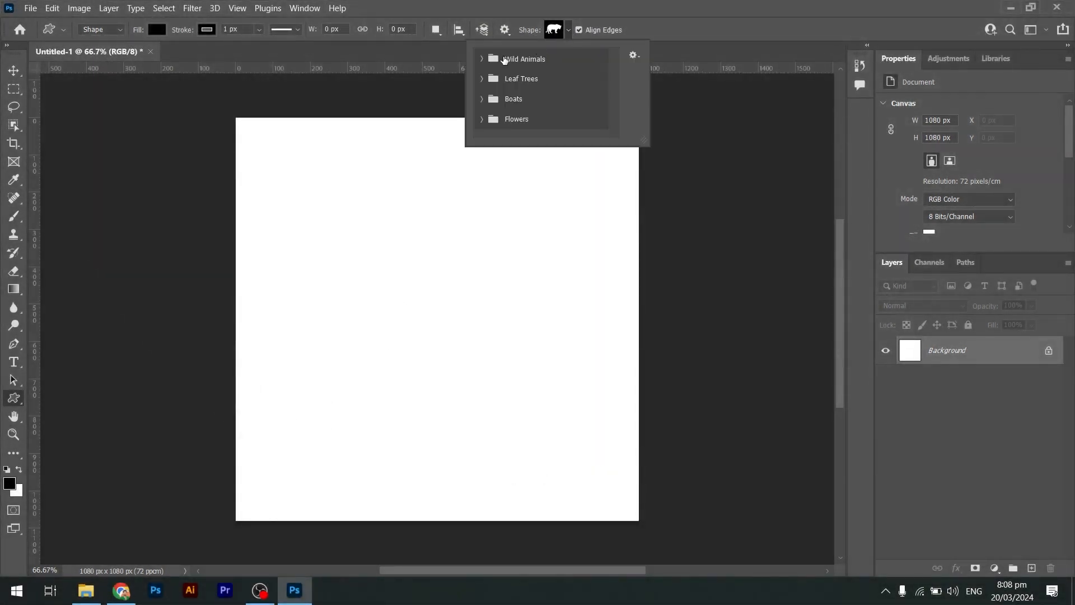
{"action": "left_click", "coordinate": [481, 59]}
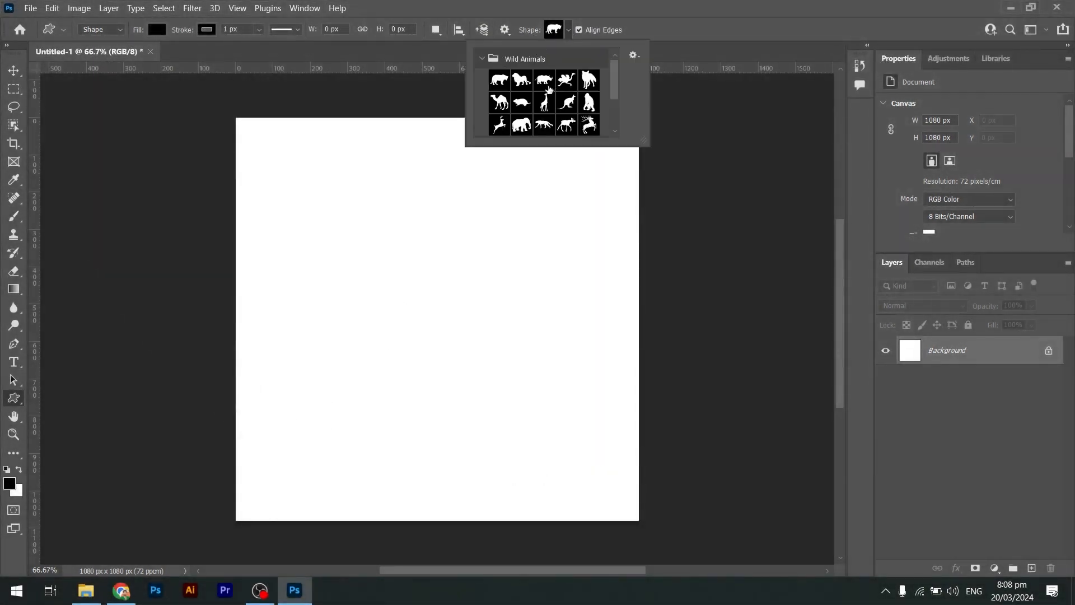
{"action": "left_click", "coordinate": [482, 59]}
{"action": "left_click", "coordinate": [482, 79]}
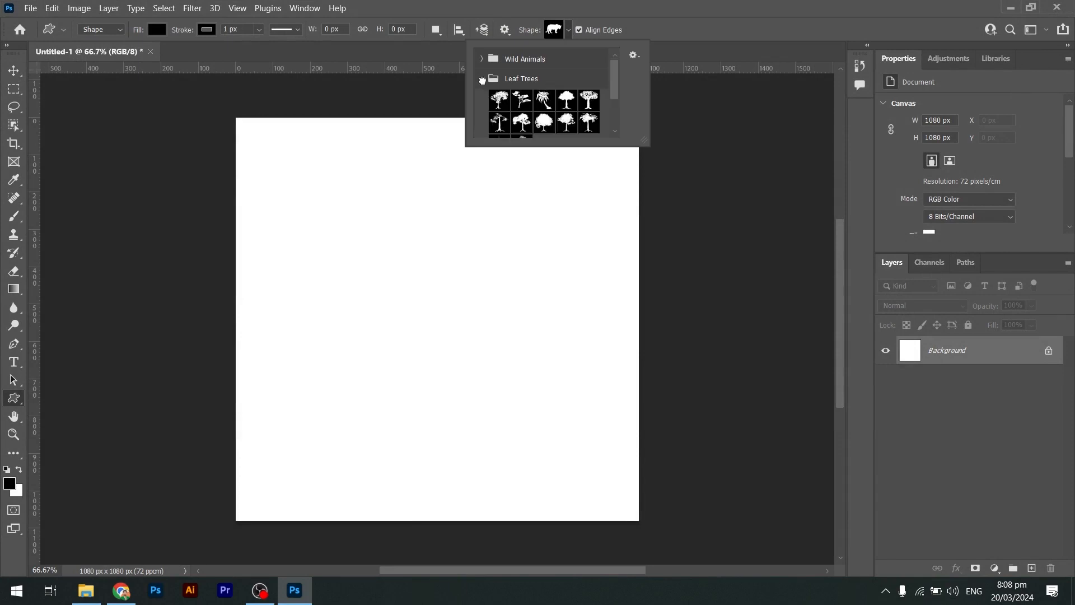
{"action": "left_click", "coordinate": [481, 79]}
{"action": "left_click", "coordinate": [483, 99]}
{"action": "left_click", "coordinate": [485, 97]}
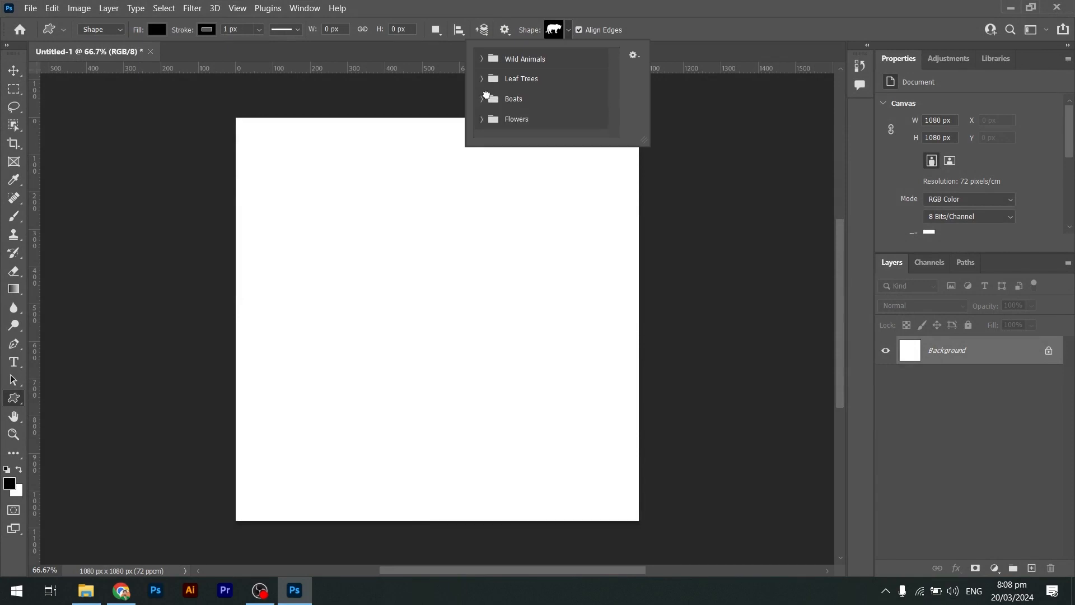
{"action": "left_click", "coordinate": [482, 59]}
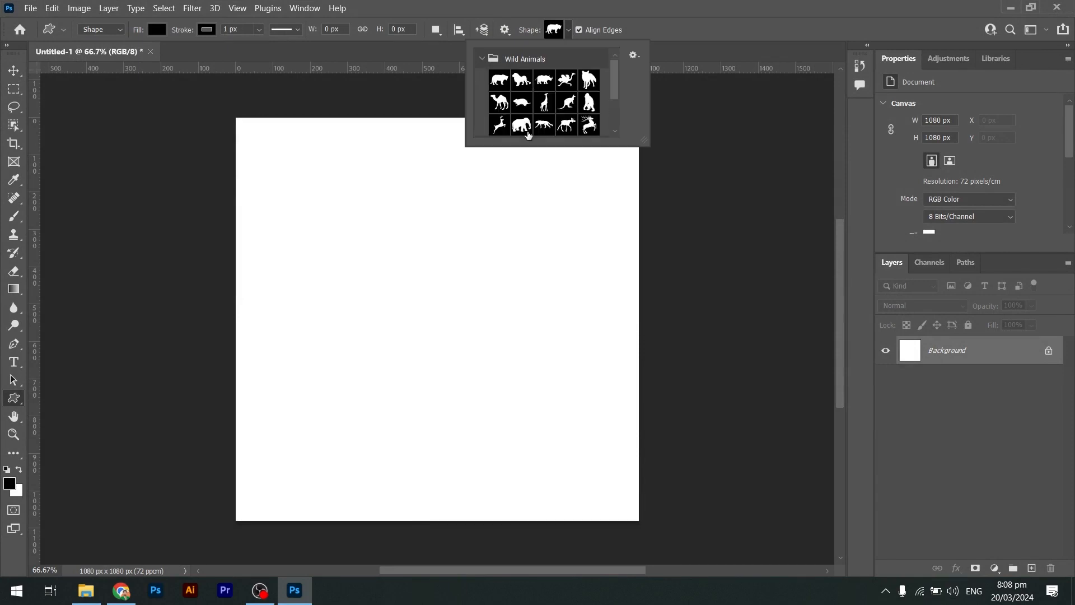
{"action": "left_click", "coordinate": [527, 132]}
Draw several elephant shapes of different sizes, the largest about 458 × 343 px.
{"action": "left_click_drag", "start_coordinate": [337, 209], "coordinate": [477, 259]}
{"action": "left_click_drag", "start_coordinate": [425, 162], "coordinate": [591, 305]}
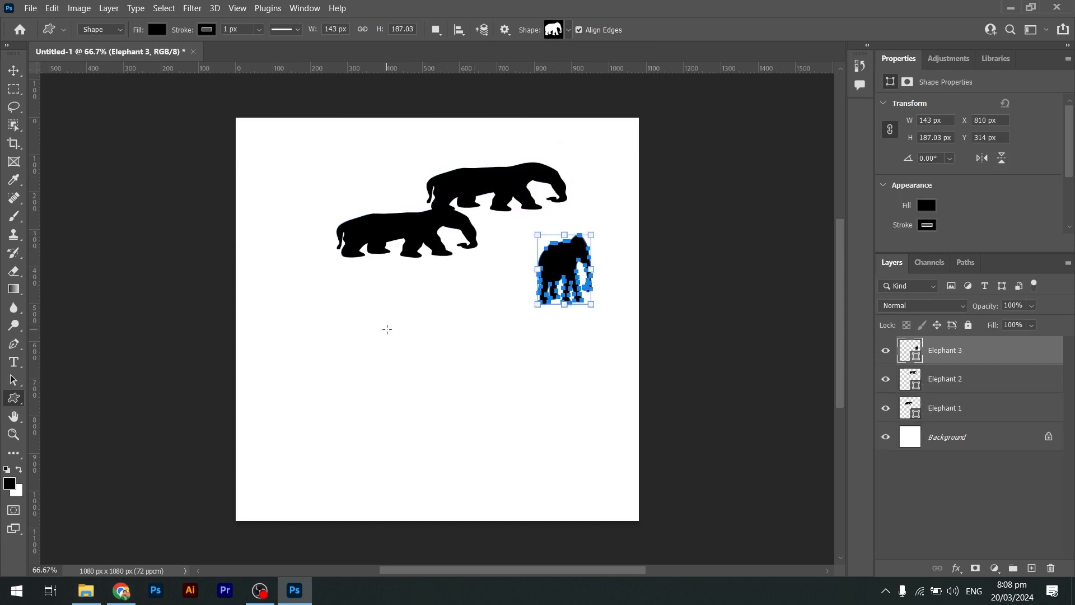
{"action": "left_click_drag", "start_coordinate": [298, 296], "coordinate": [470, 424]}
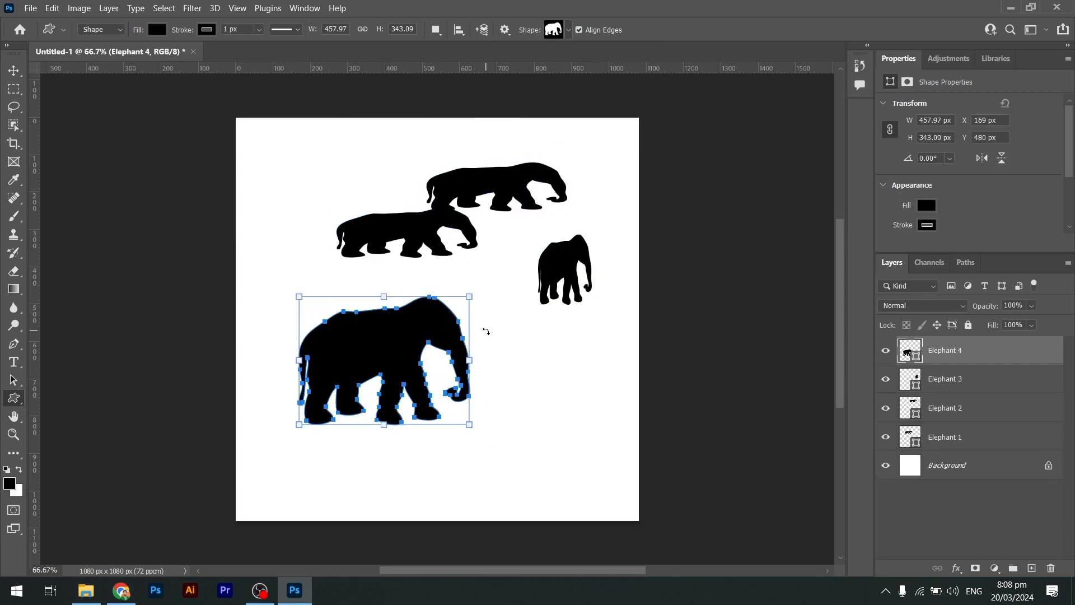
Delete all the elephant layers and return to the Custom Shape tool.
{"action": "key", "text": "v"}
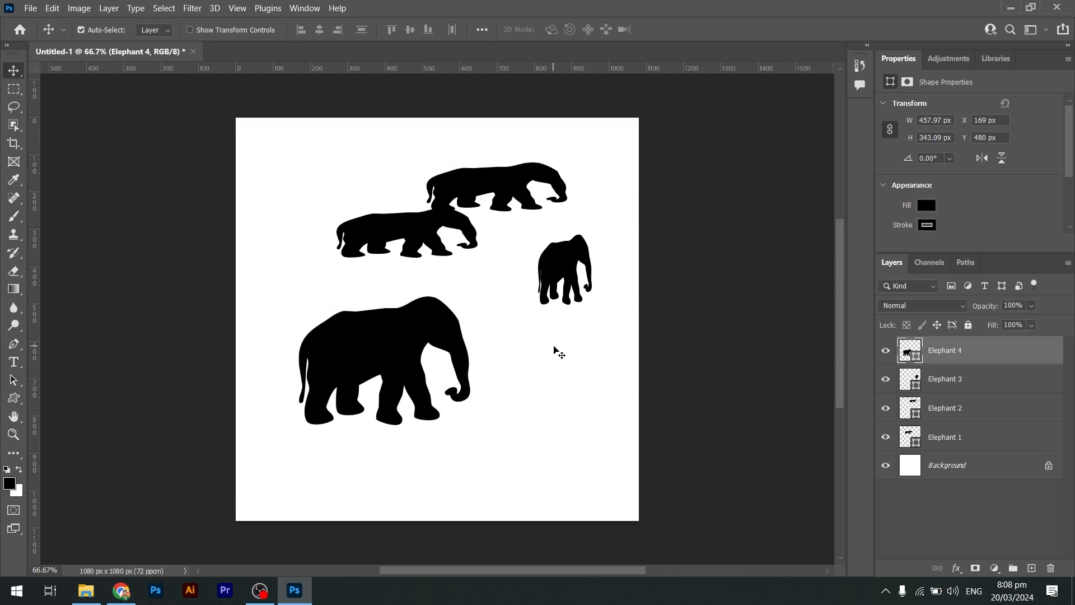
{"action": "key", "text": "Delete"}
{"action": "key", "text": "Delete"}
{"action": "key", "text": "Delete"}
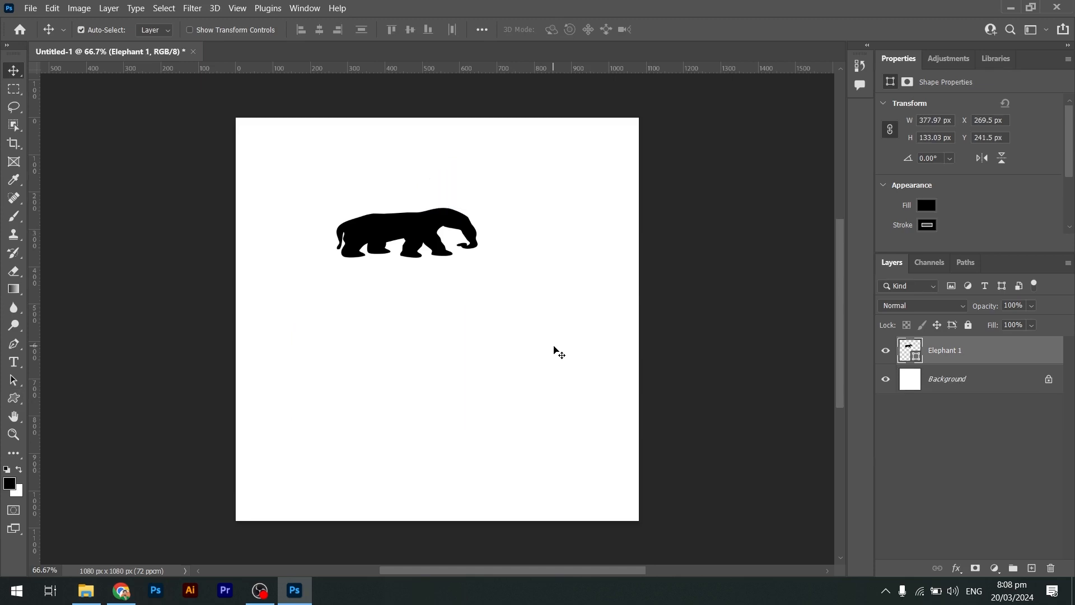
{"action": "key", "text": "Delete"}
{"action": "key", "text": "u"}
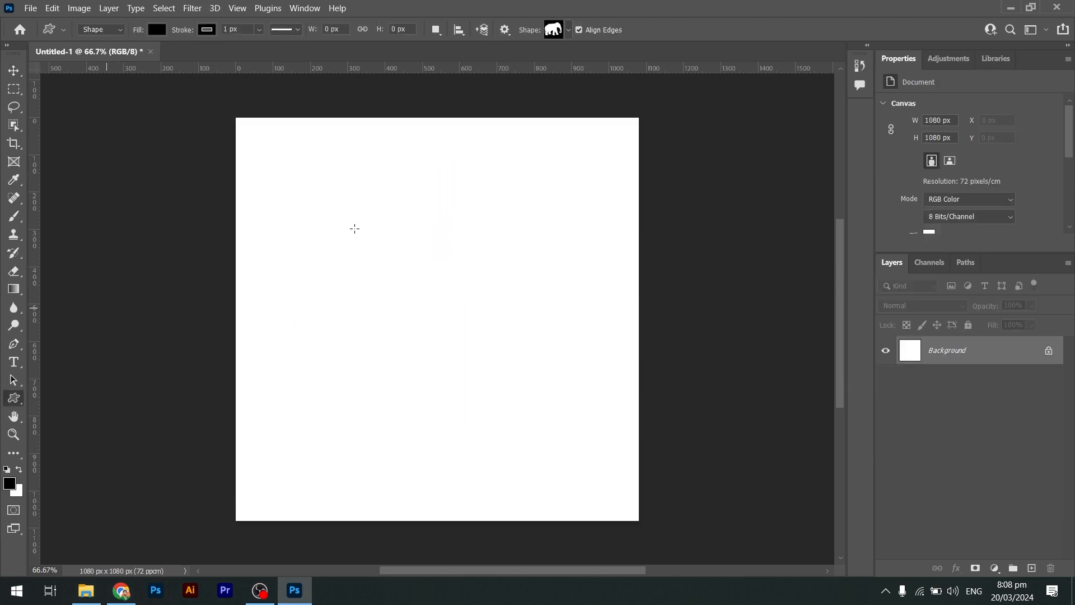
Open the custom shape picker, browse the Wild Animals set, and pick the fox shape.
{"action": "left_click", "coordinate": [568, 33]}
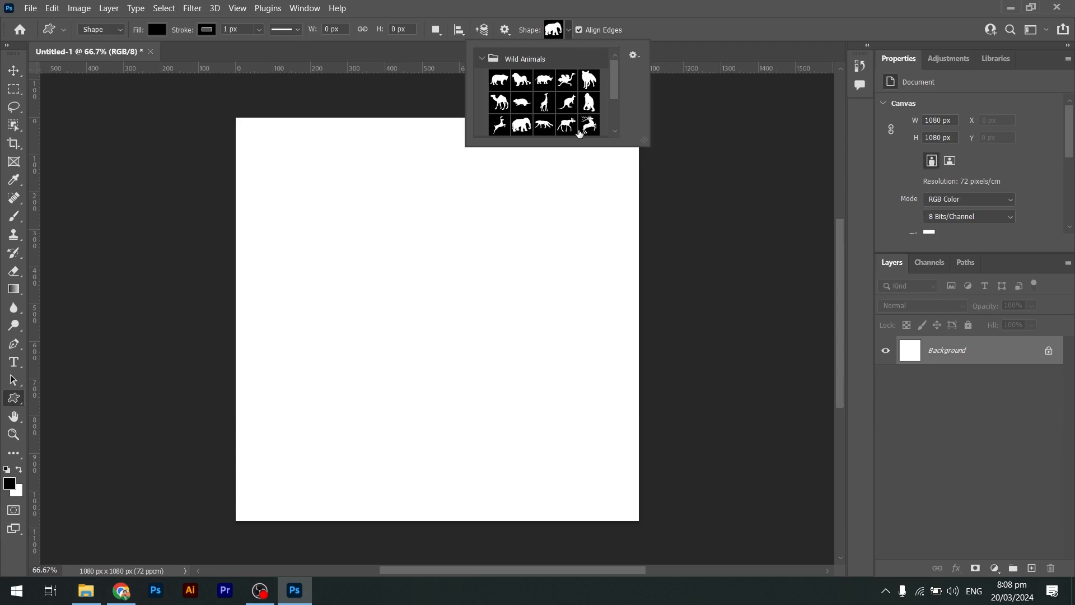
{"action": "scroll", "coordinate": [580, 132], "scroll_direction": "down", "scroll_amount": 2}
{"action": "scroll", "coordinate": [554, 115], "scroll_direction": "up", "scroll_amount": 2}
{"action": "scroll", "coordinate": [554, 112], "scroll_direction": "down", "scroll_amount": 1}
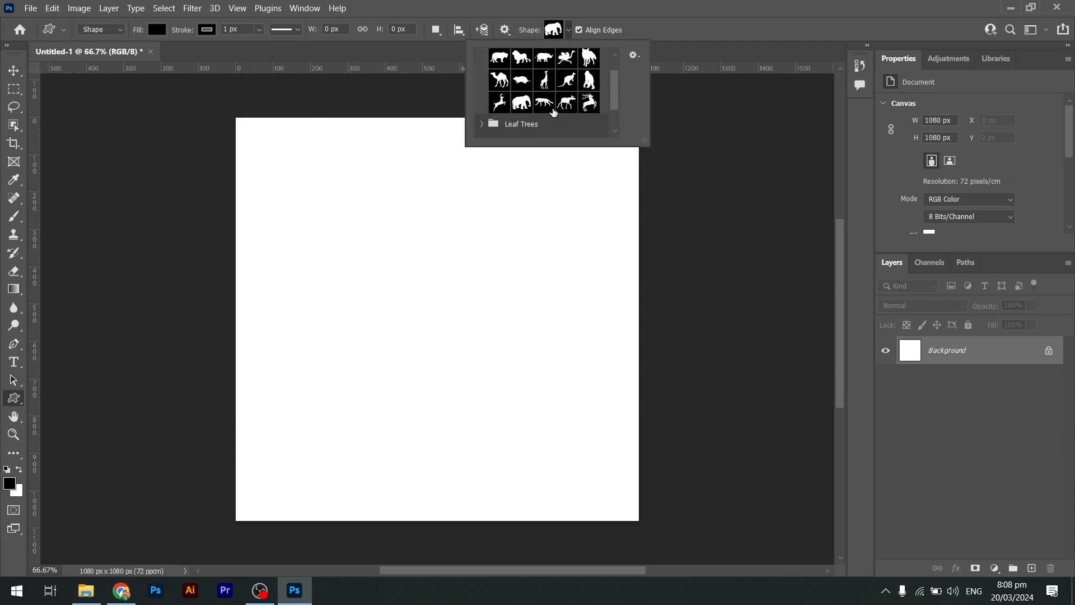
{"action": "scroll", "coordinate": [553, 112], "scroll_direction": "up", "scroll_amount": 1}
{"action": "left_click", "coordinate": [588, 68]}
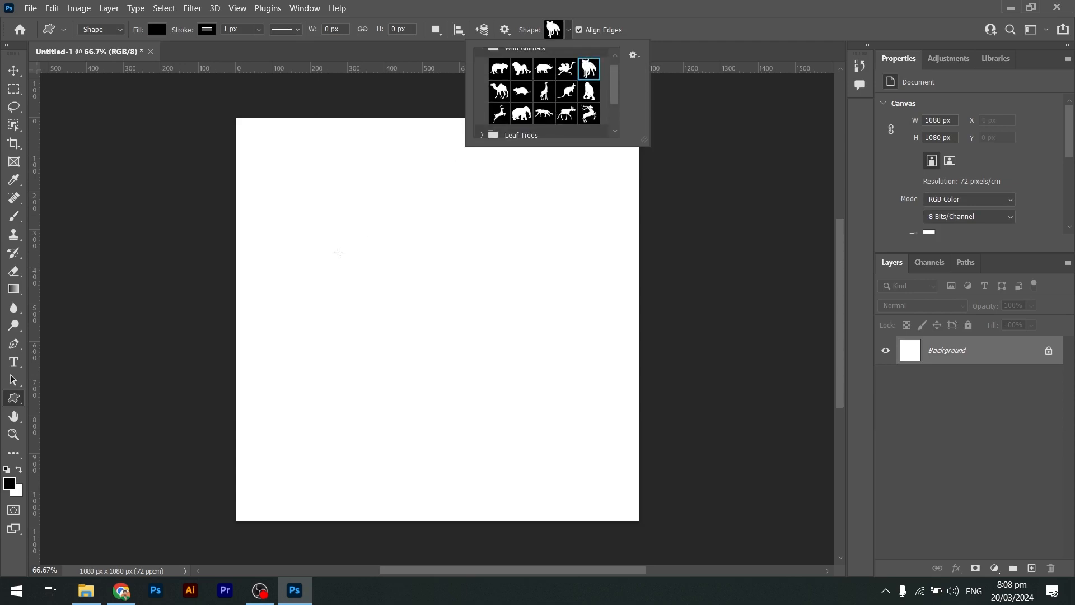
Draw three fox shapes of different sizes, the largest about 231 × 288 px.
{"action": "left_click_drag", "start_coordinate": [339, 252], "coordinate": [448, 287]}
{"action": "left_click_drag", "start_coordinate": [421, 202], "coordinate": [509, 242]}
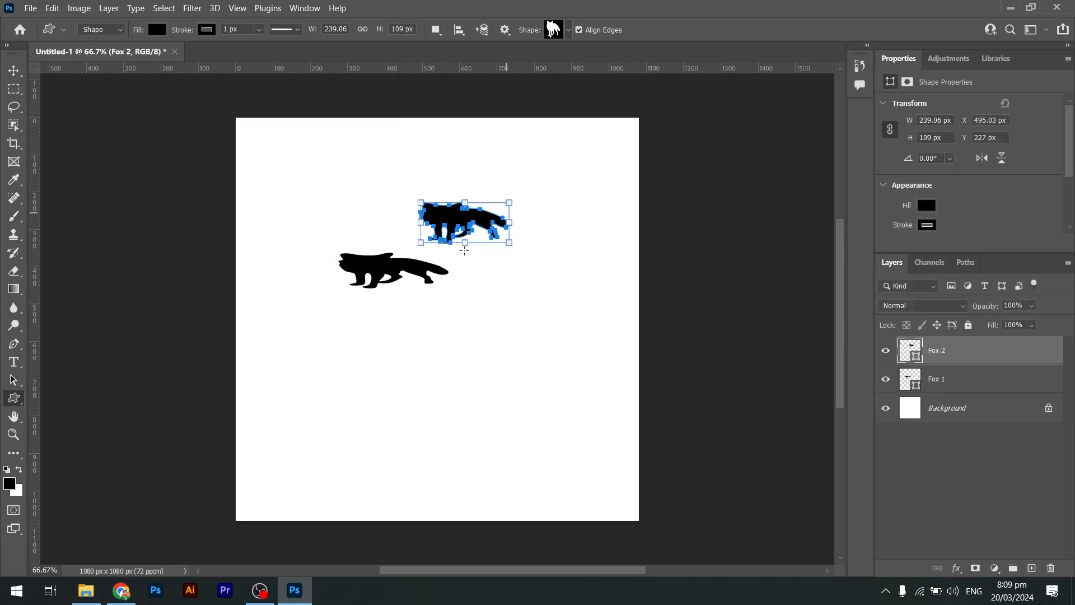
{"action": "left_click_drag", "start_coordinate": [343, 403], "coordinate": [493, 510]}
Move the largest fox higher with the Move tool, then delete all the fox layers.
{"action": "key", "text": "v"}
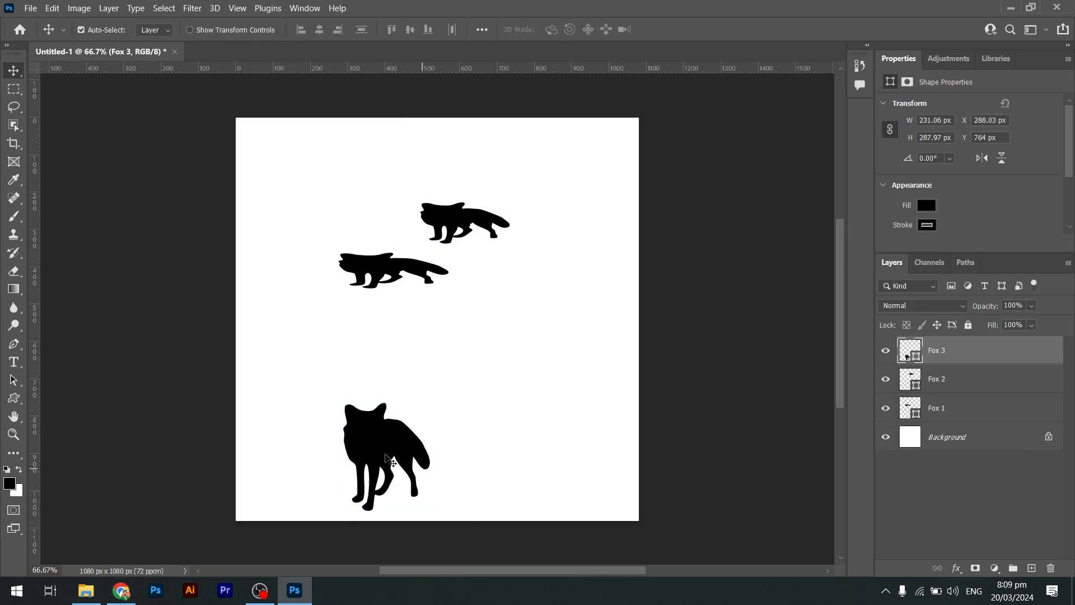
{"action": "left_click_drag", "start_coordinate": [388, 456], "coordinate": [424, 417]}
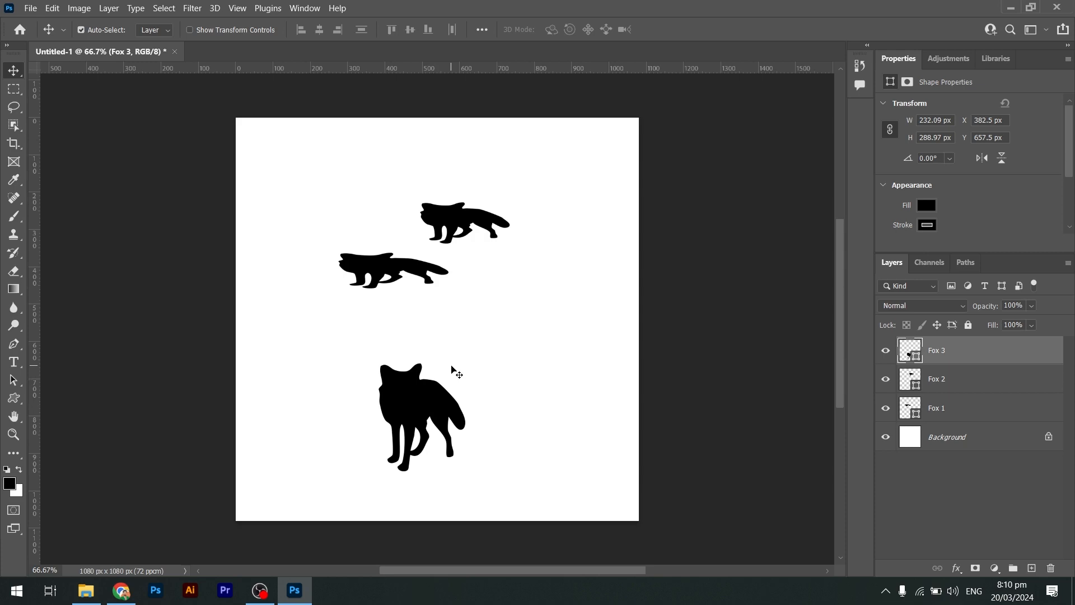
{"action": "key", "text": "Delete"}
{"action": "key", "text": "Delete"}
{"action": "key", "text": "Delete"}
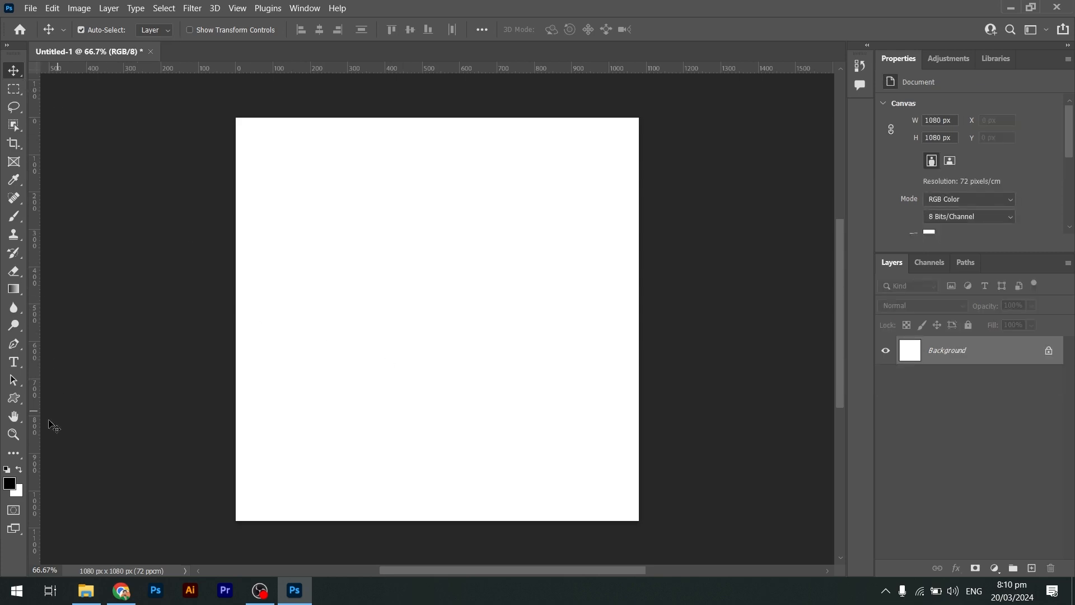
Use the Zoom tool to zoom in and out on the canvas.
{"action": "left_click", "coordinate": [13, 434]}
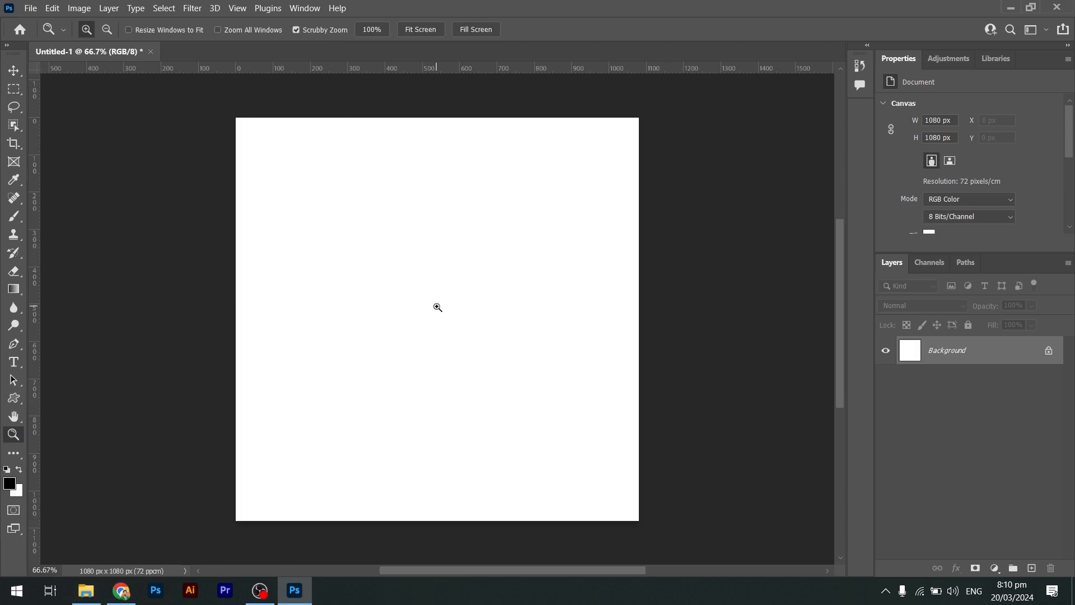
{"action": "left_click_drag", "start_coordinate": [421, 276], "coordinate": [421, 276]}
{"action": "key", "text": "alt"}
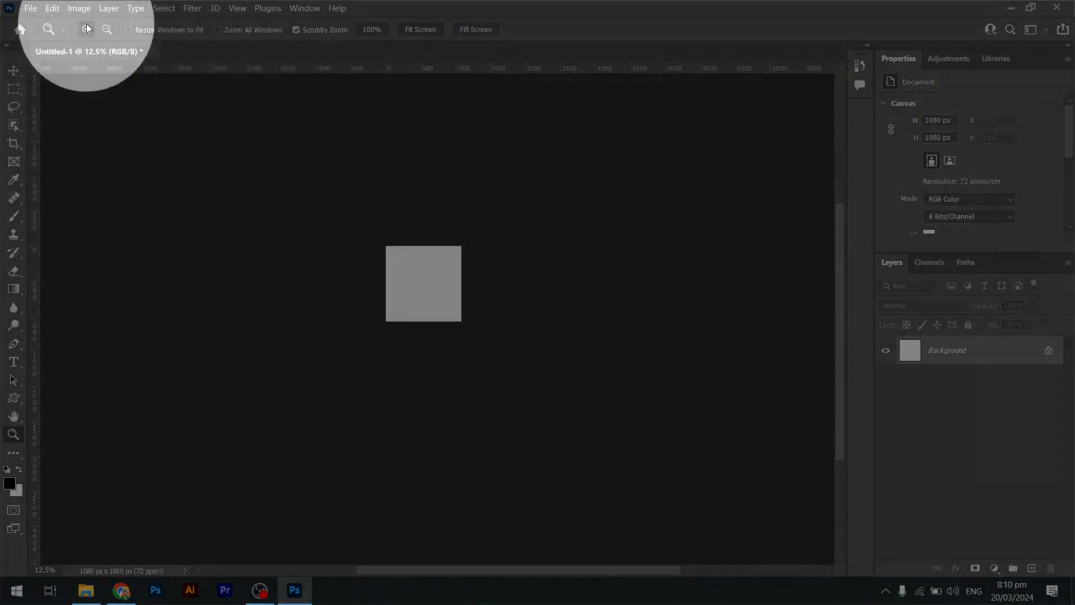
{"action": "left_click", "coordinate": [86, 29]}
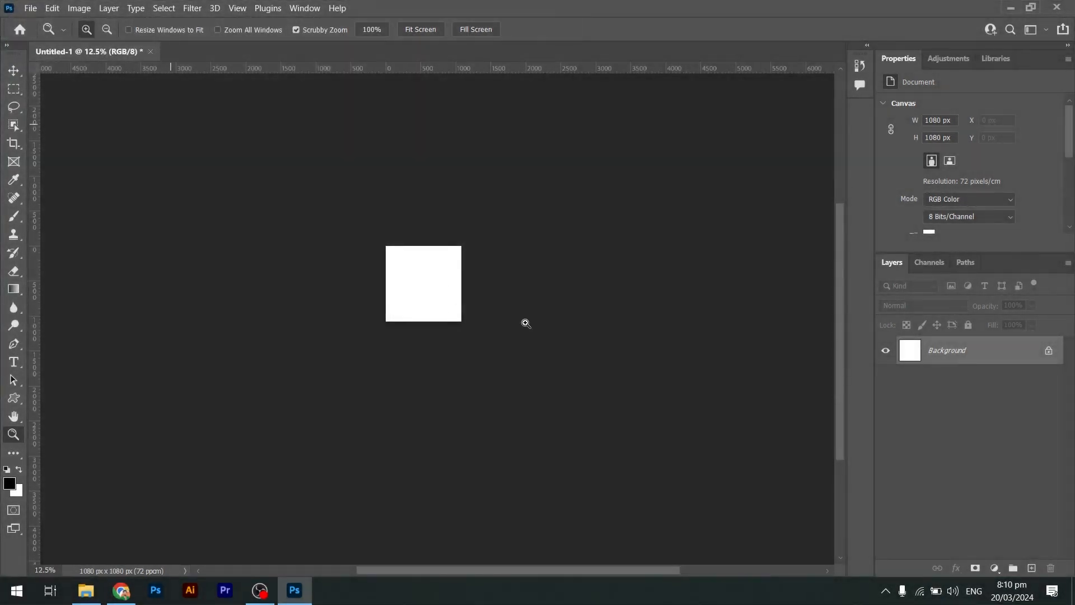
{"action": "left_click_drag", "start_coordinate": [452, 288], "coordinate": [405, 262]}
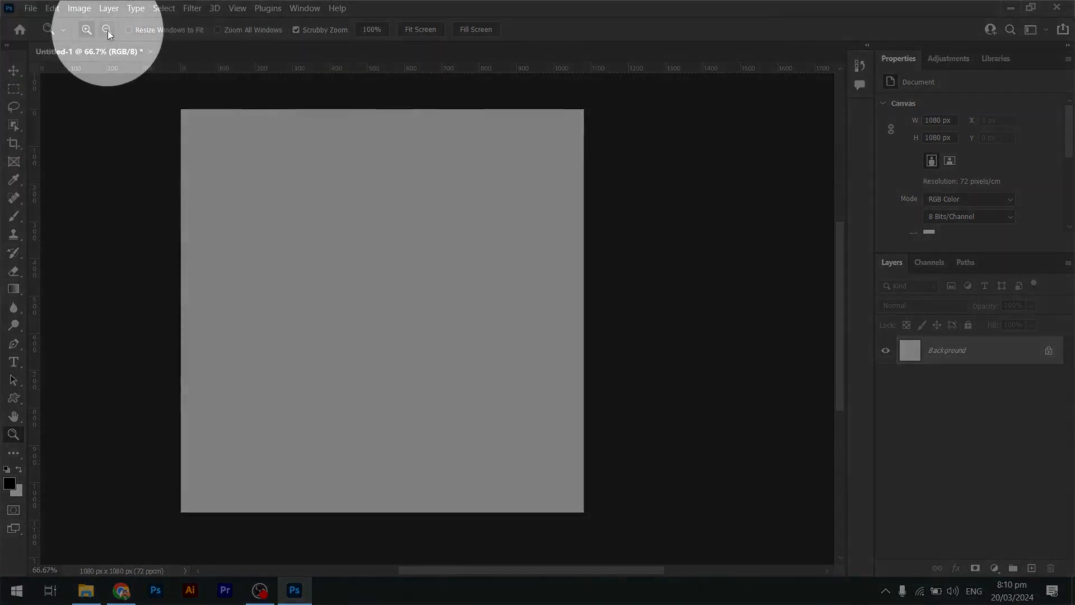
{"action": "left_click", "coordinate": [107, 30]}
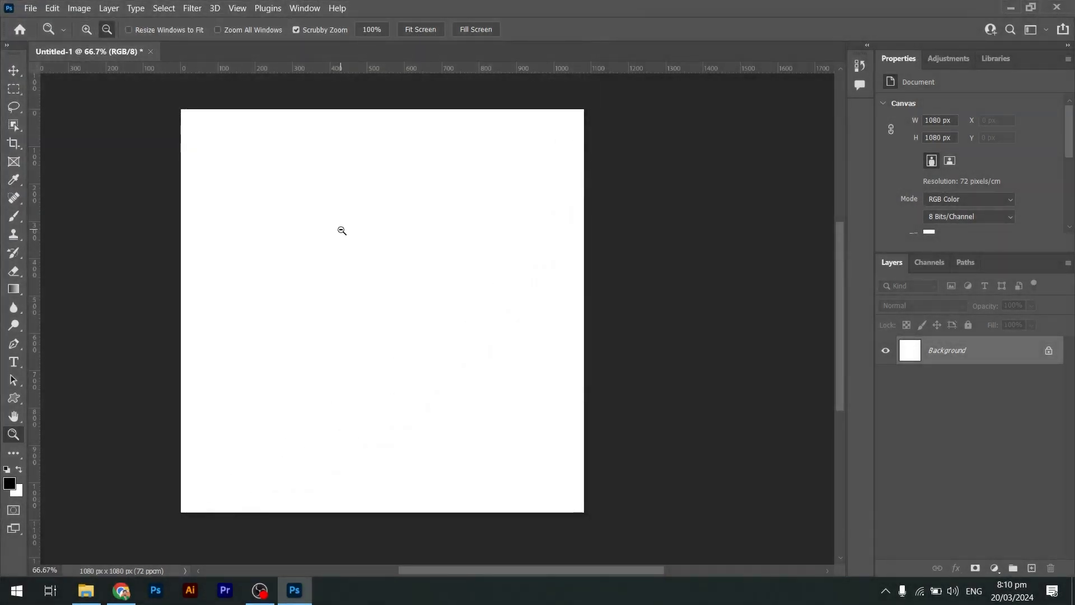
{"action": "left_click", "coordinate": [340, 230]}
{"action": "left_click", "coordinate": [441, 315]}
{"action": "left_click", "coordinate": [441, 315]}
{"action": "left_click", "coordinate": [441, 316]}
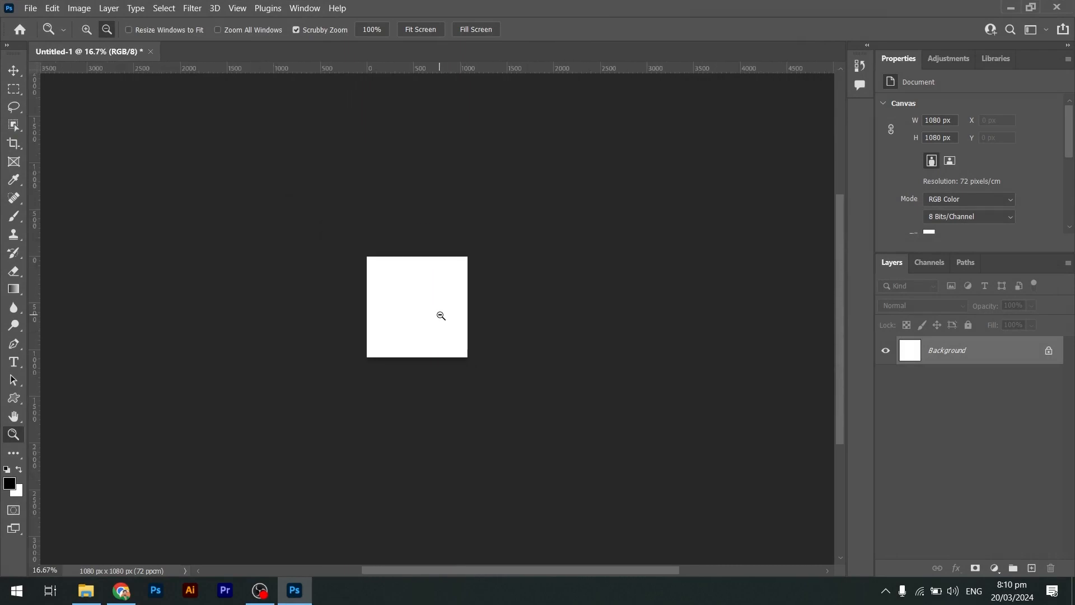
{"action": "left_click", "coordinate": [441, 315]}
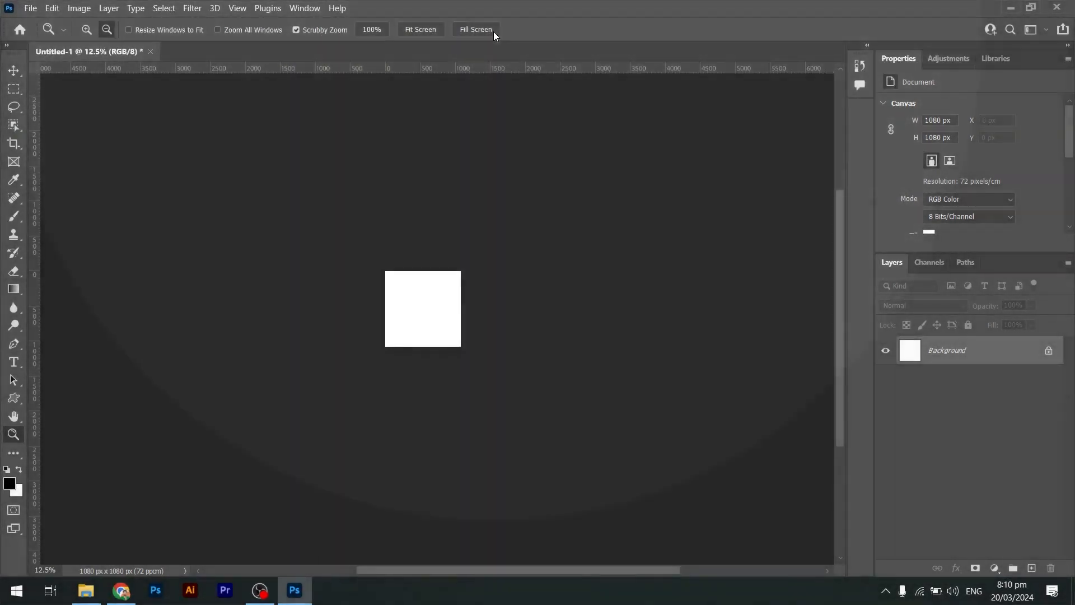
Try the Fill Screen, Fit Screen and 100% zoom options.
{"action": "left_click", "coordinate": [487, 31]}
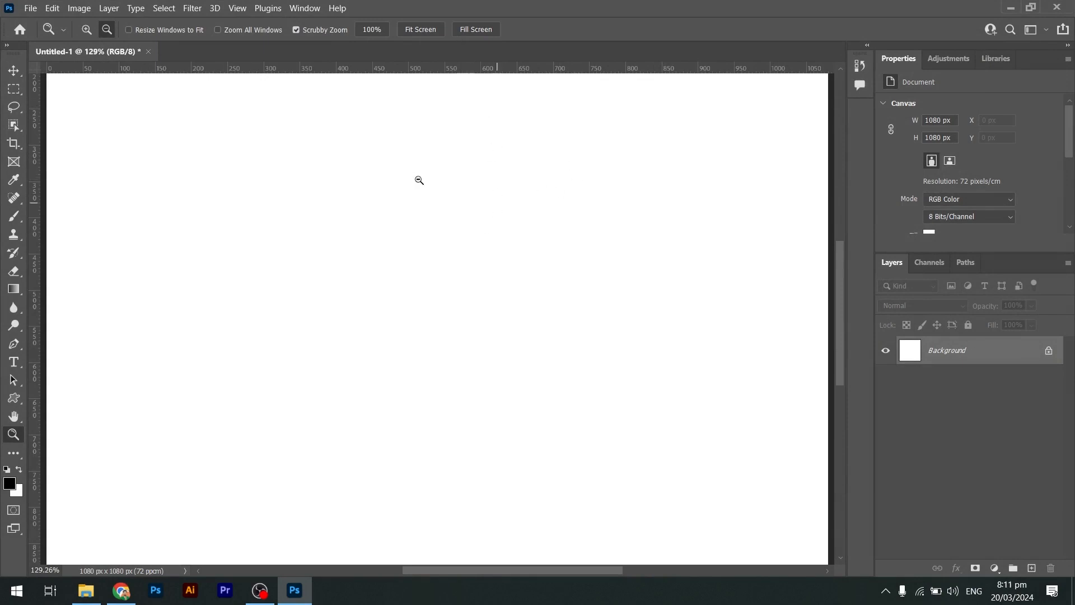
{"action": "left_click", "coordinate": [425, 31]}
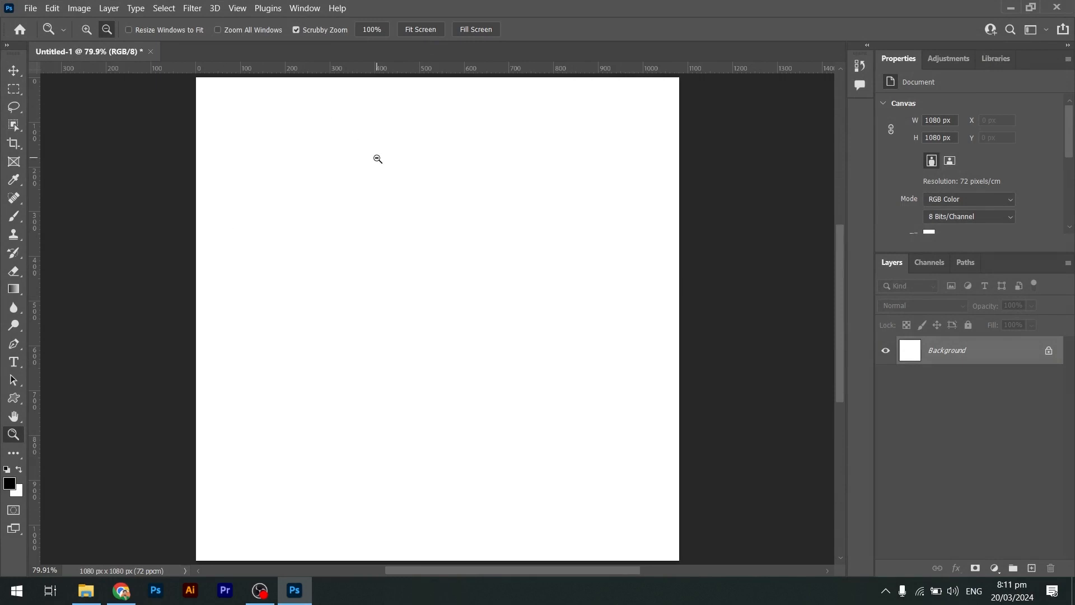
{"action": "left_click", "coordinate": [367, 34]}
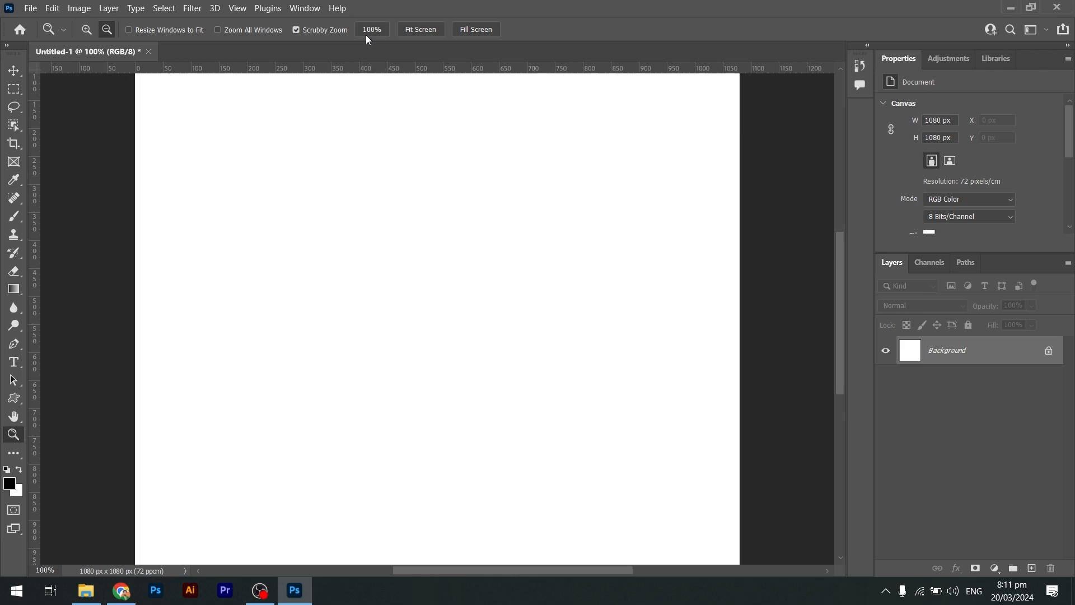
Switch back to the Custom Shape tool and draw one fox about 328 × 409 px in the canvas centre.
{"action": "left_click", "coordinate": [14, 398]}
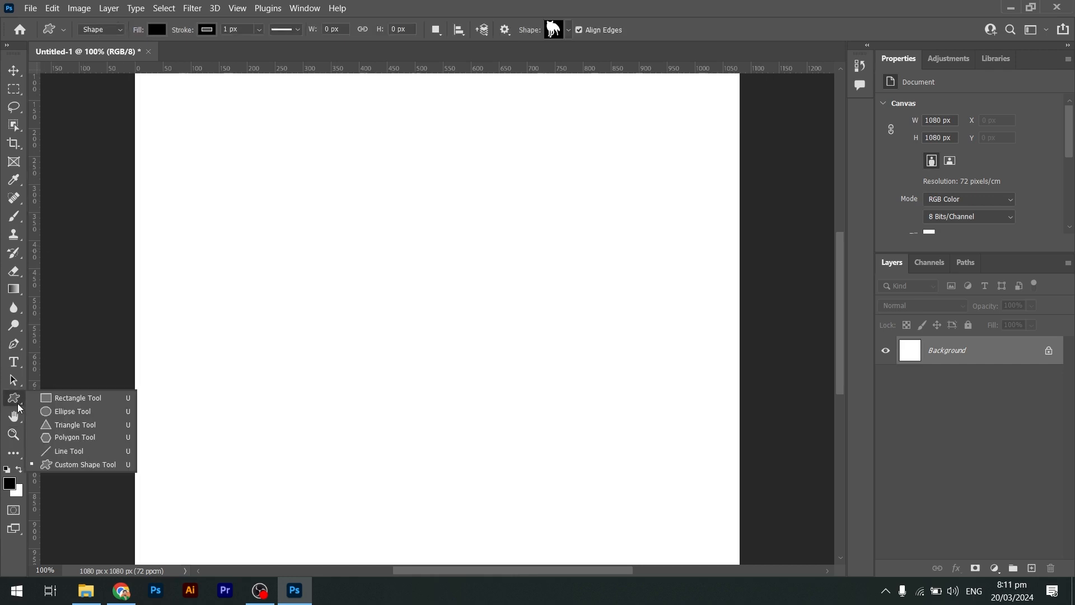
{"action": "left_click", "coordinate": [69, 417]}
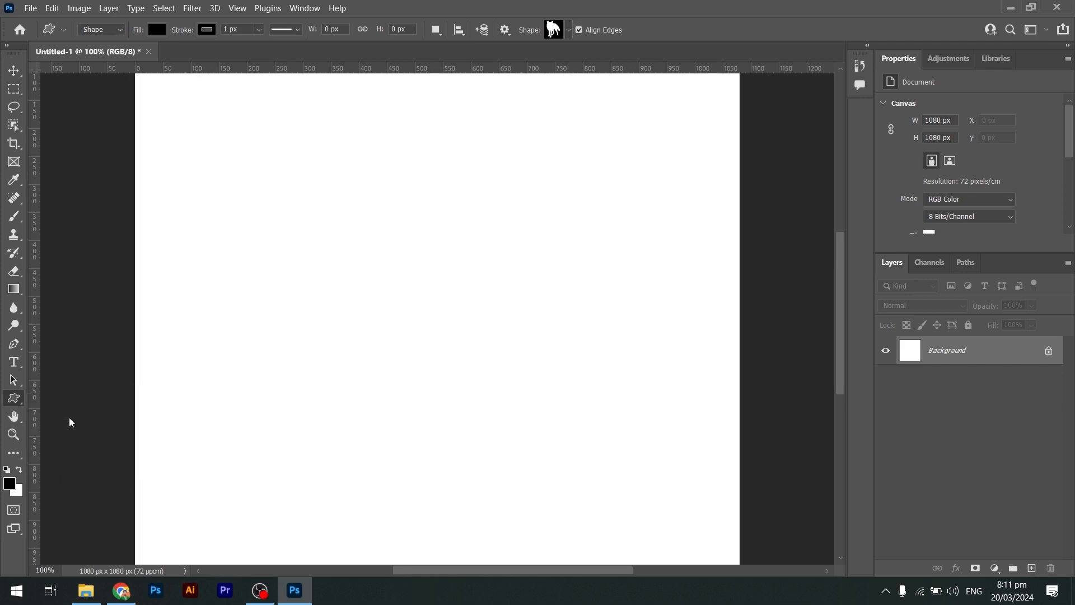
{"action": "right_click", "coordinate": [14, 399]}
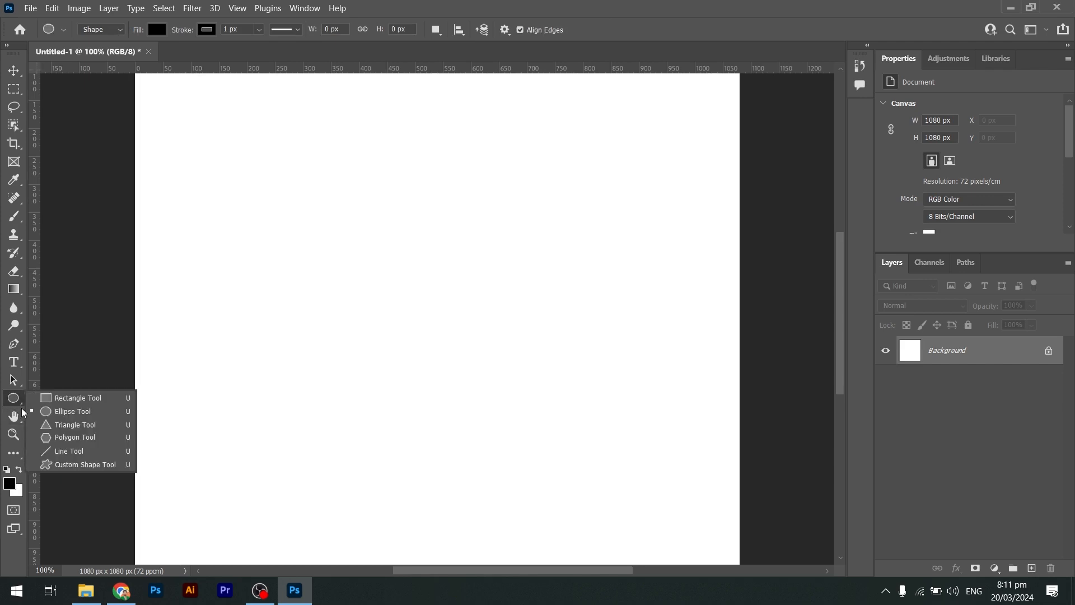
{"action": "left_click", "coordinate": [72, 463]}
{"action": "left_click_drag", "start_coordinate": [369, 265], "coordinate": [616, 490]}
{"action": "key", "text": "v"}
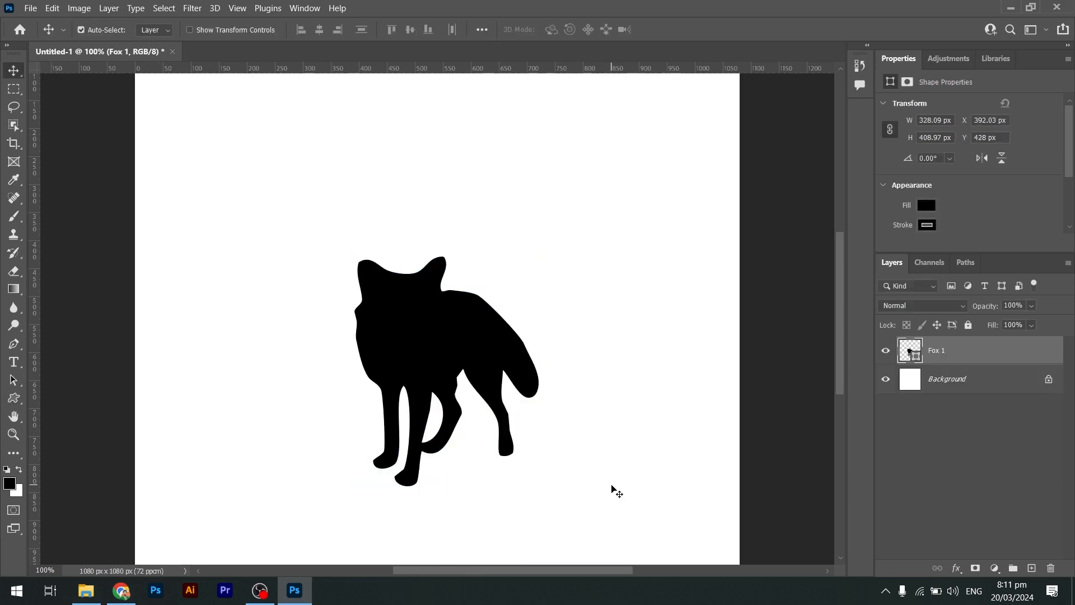
{"action": "left_click", "coordinate": [616, 490]}
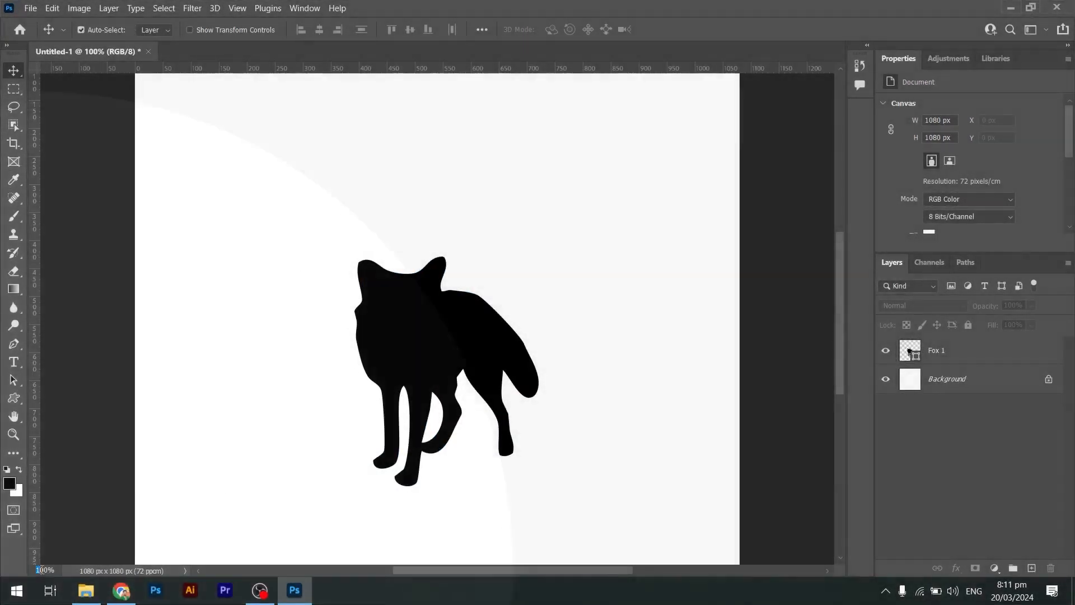
Zoom the view out to 25%, then return to 100% and fit the canvas on screen.
{"action": "left_click", "coordinate": [58, 569]}
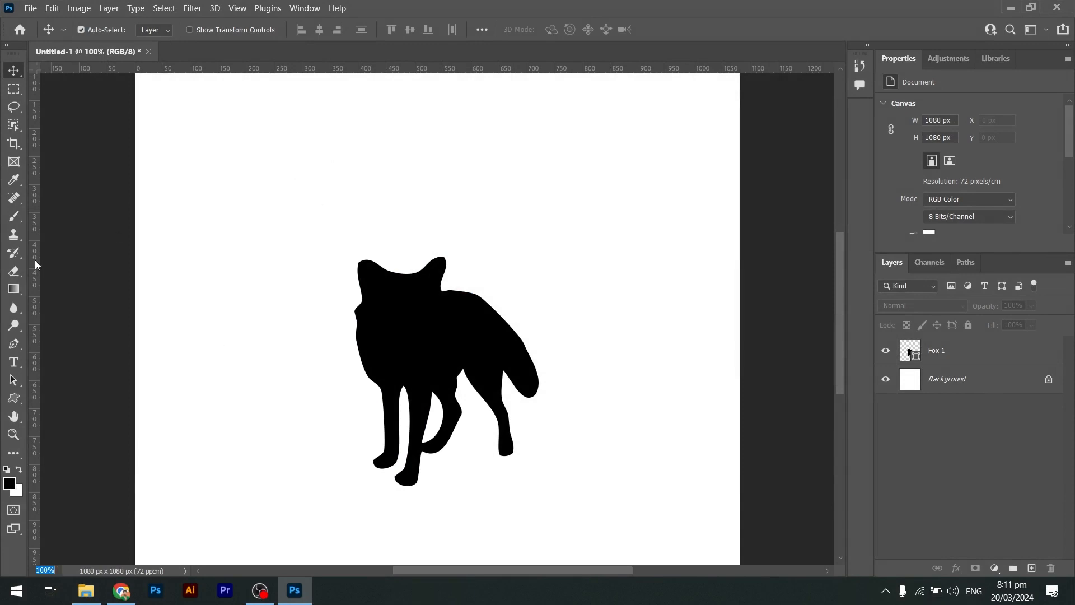
{"action": "left_click", "coordinate": [14, 434]}
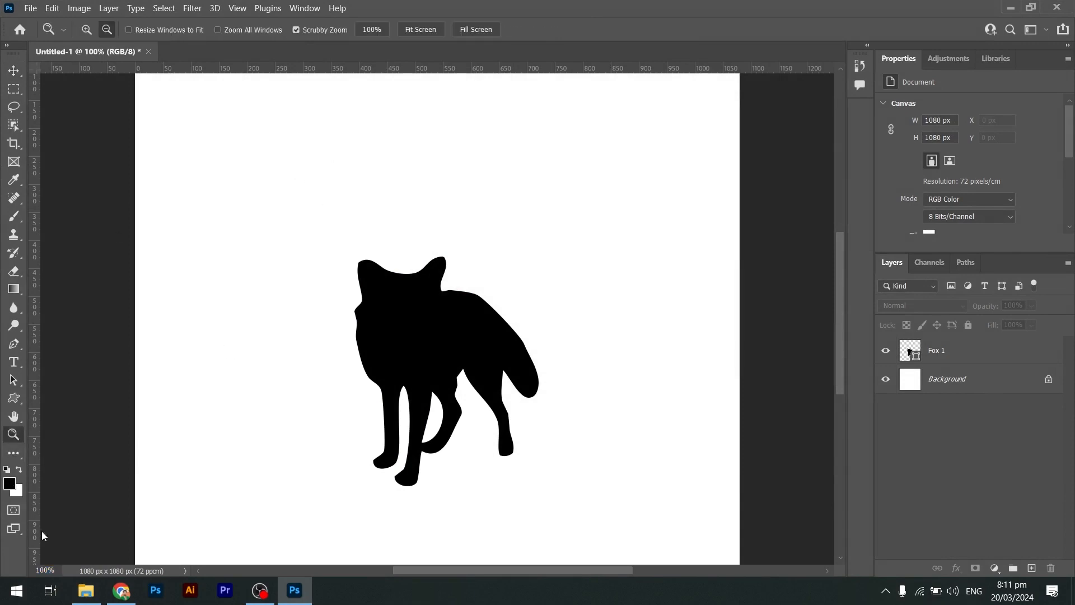
{"action": "key", "text": "ctrl+minus"}
{"action": "key", "text": "ctrl+minus"}
{"action": "key", "text": "ctrl+minus"}
{"action": "key", "text": "ctrl+minus"}
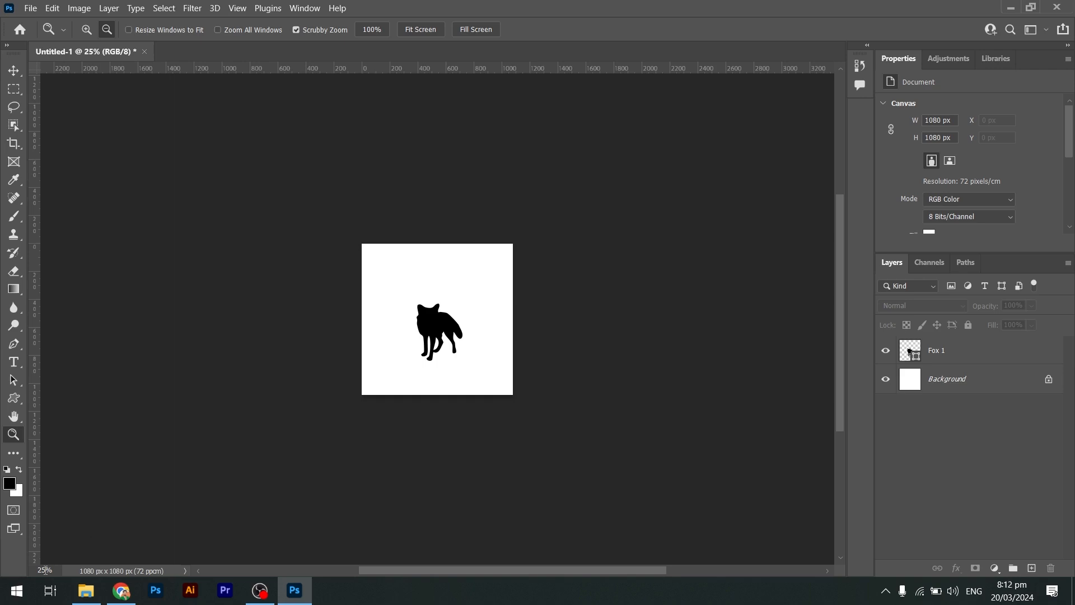
{"action": "left_click_drag", "start_coordinate": [57, 571], "coordinate": [2, 572]}
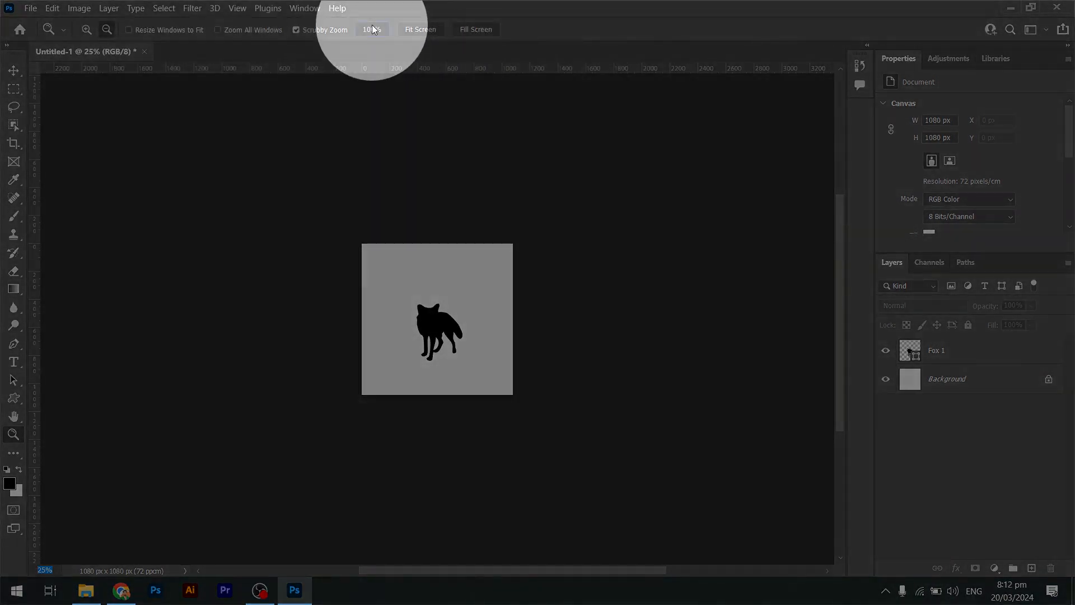
{"action": "left_click", "coordinate": [372, 28]}
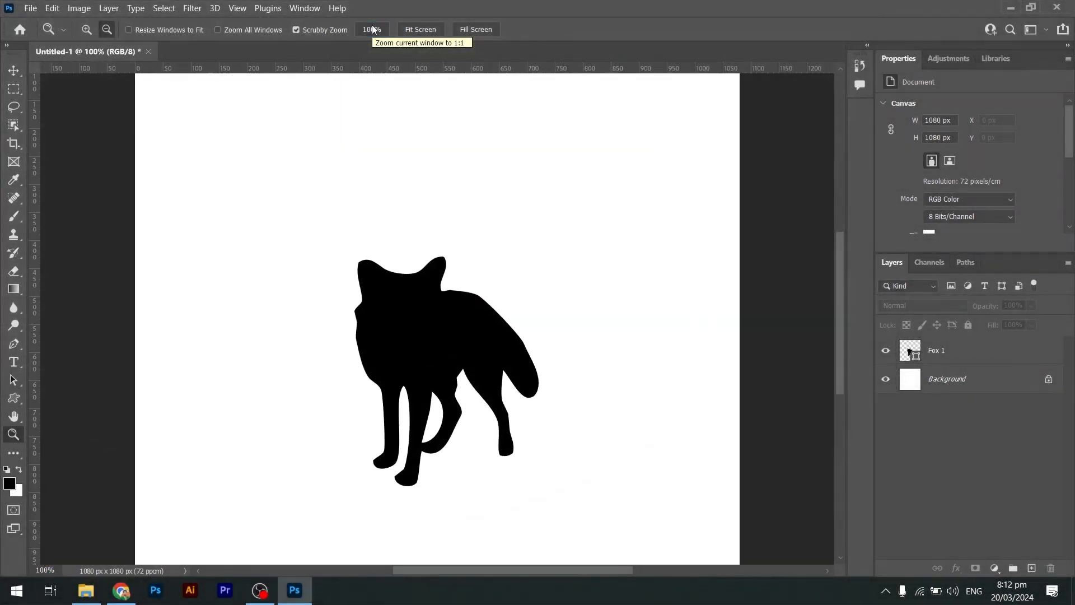
{"action": "key", "text": "ctrl+0"}
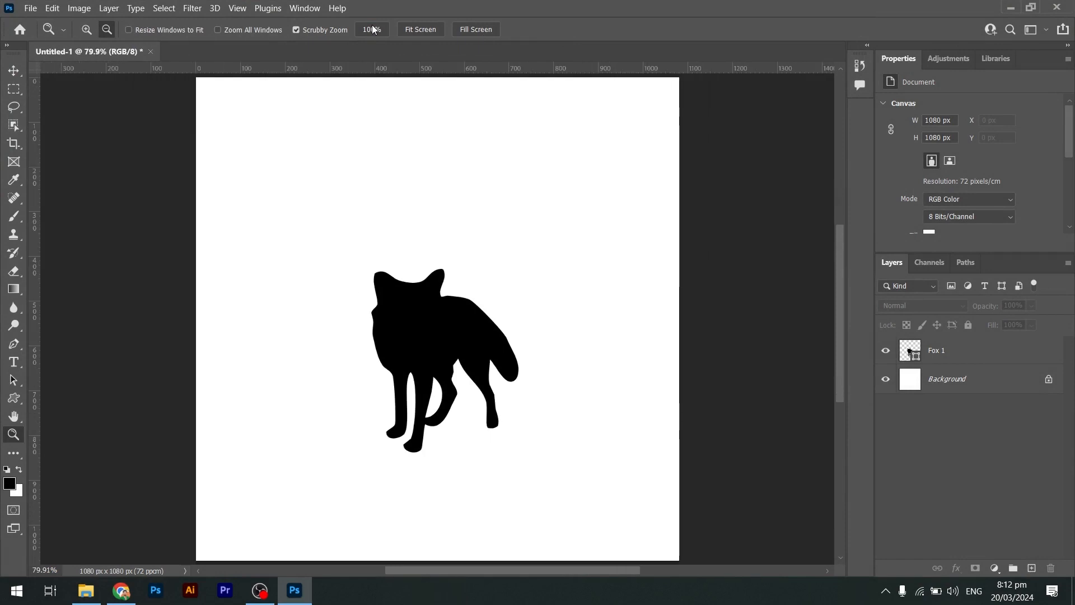
{"action": "left_click", "coordinate": [374, 29]}
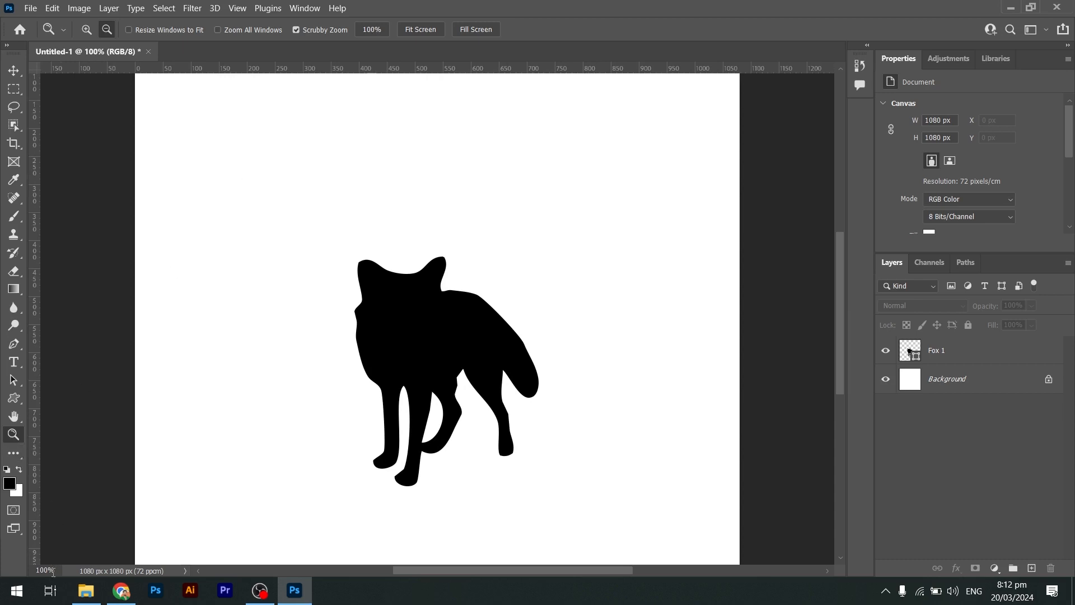
Try adjusting the zoom percentage field and dismiss the invalid-entry error dialog.
{"action": "left_click_drag", "start_coordinate": [51, 574], "coordinate": [47, 574]}
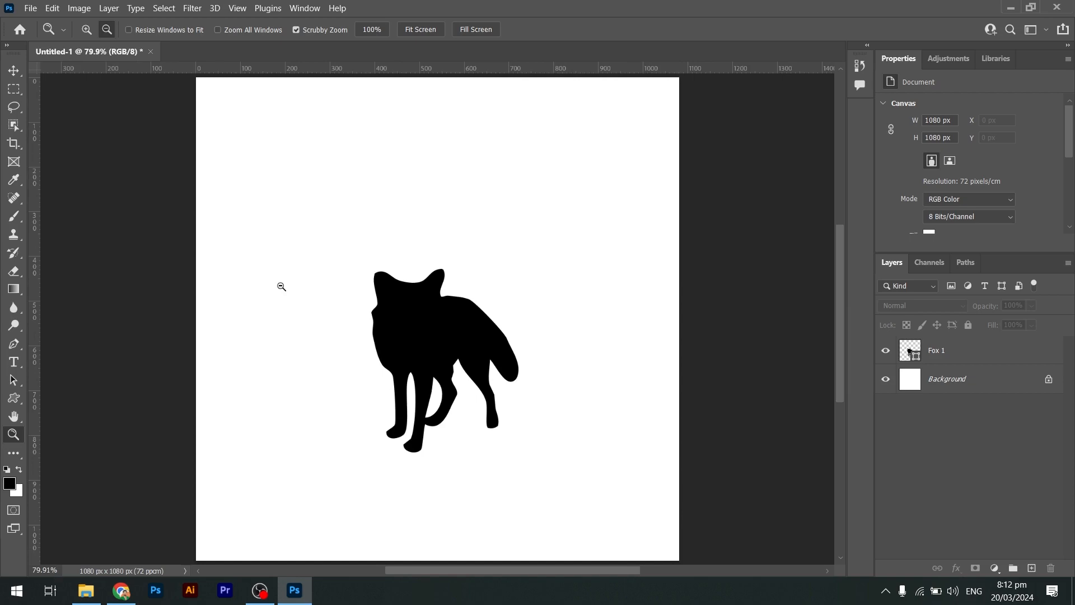
{"action": "left_click", "coordinate": [411, 29]}
{"action": "left_click", "coordinate": [412, 151]}
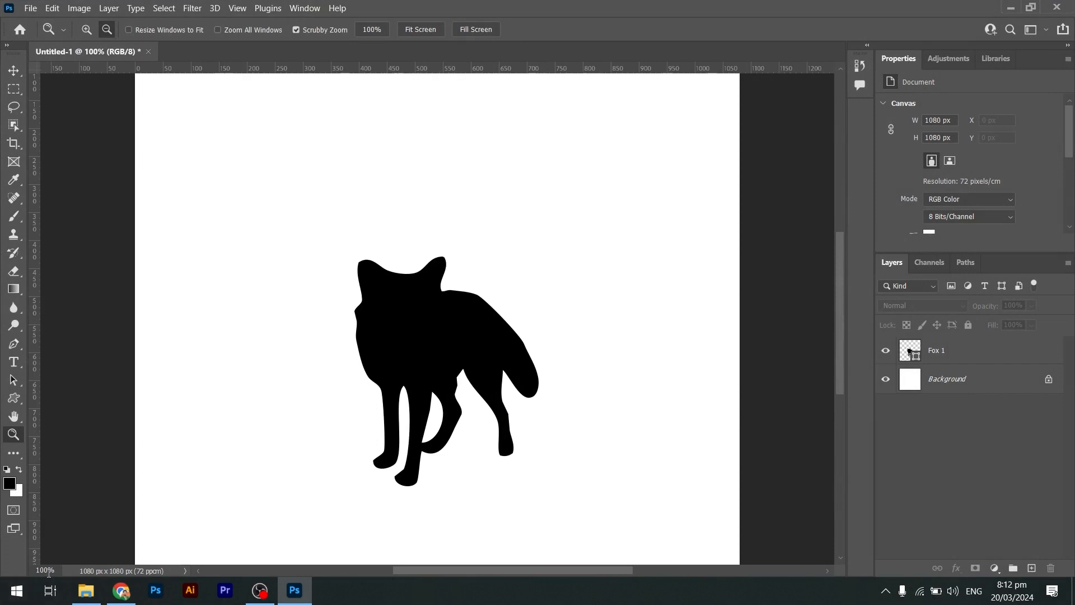
{"action": "double_click", "coordinate": [49, 571]}
{"action": "left_click_drag", "start_coordinate": [54, 570], "coordinate": [5, 574]}
{"action": "left_click", "coordinate": [56, 571]}
{"action": "left_click", "coordinate": [963, 364]}
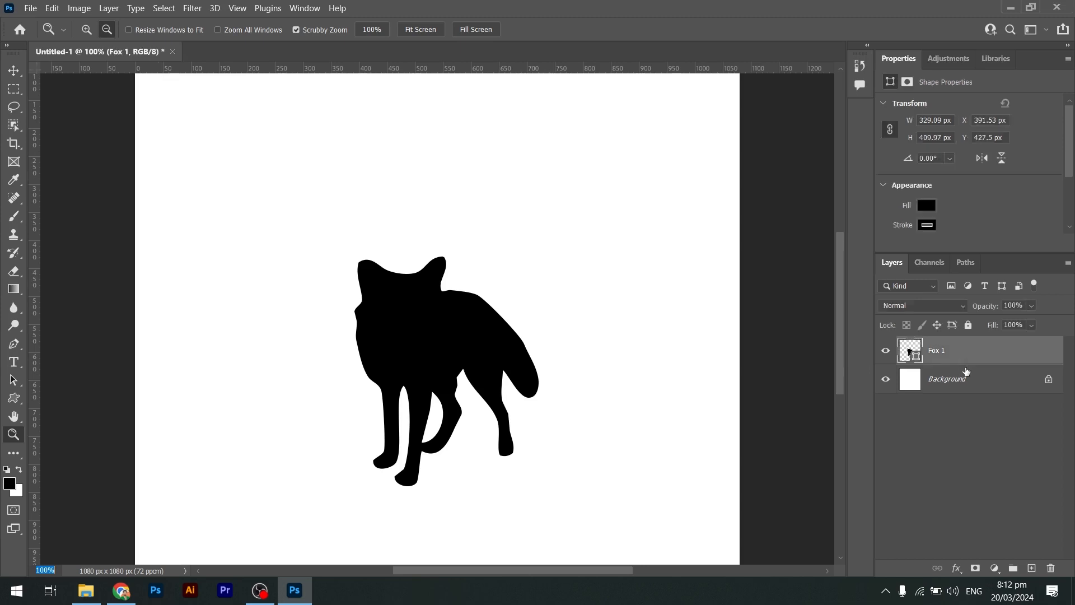
{"action": "type", "text": "vv"}
{"action": "left_click", "coordinate": [8, 75]}
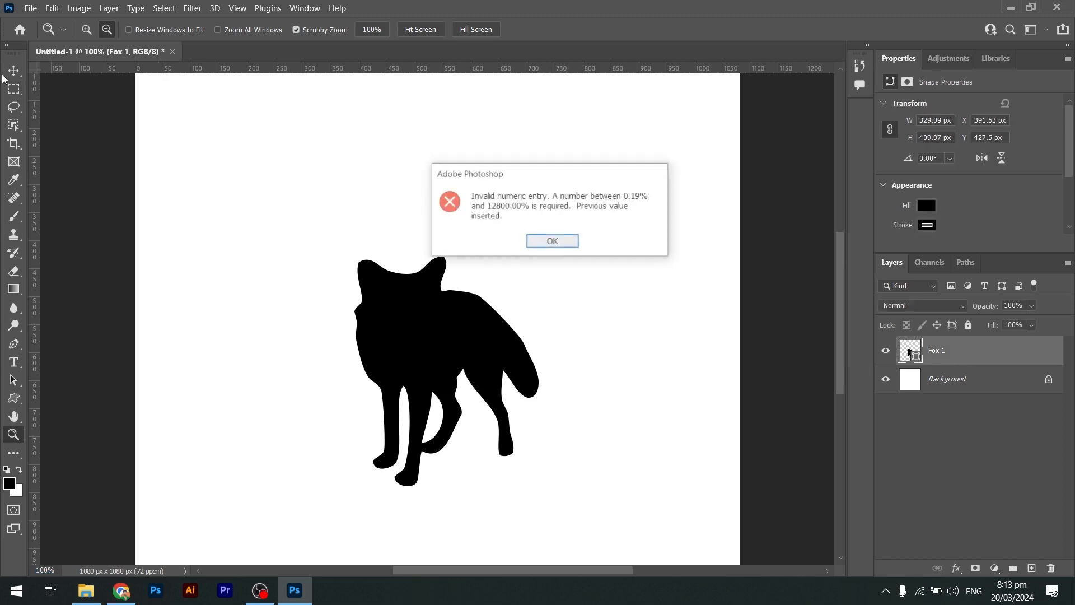
{"action": "key", "text": "Return"}
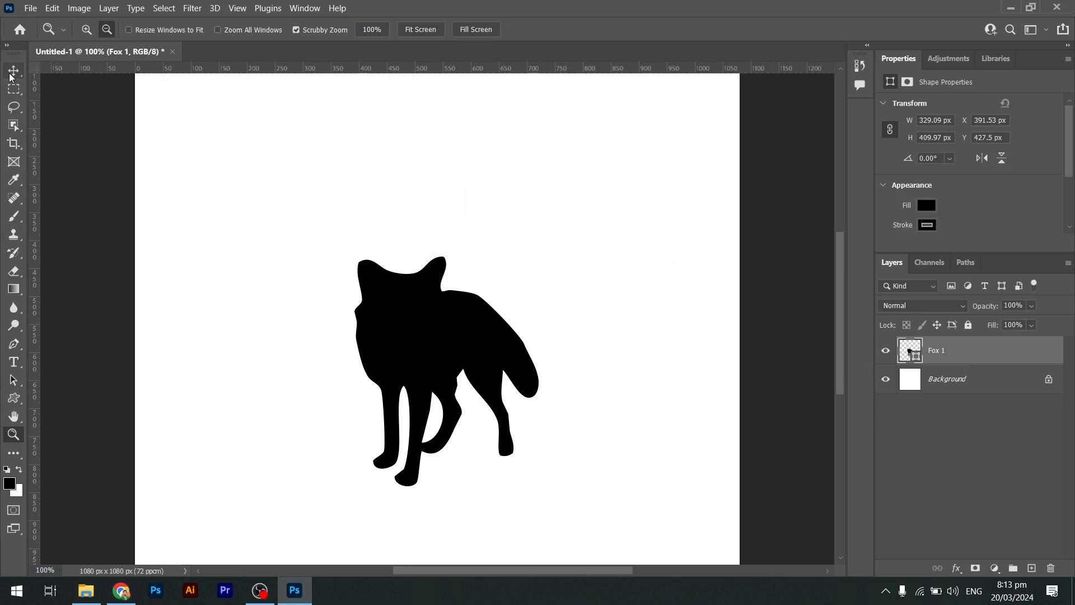
Move the fox to the left side and drag a duplicate copy to the right.
{"action": "left_click", "coordinate": [11, 74]}
{"action": "left_click_drag", "start_coordinate": [380, 317], "coordinate": [163, 337]}
{"action": "left_click_drag", "start_coordinate": [233, 338], "coordinate": [541, 338], "text": "alt"}
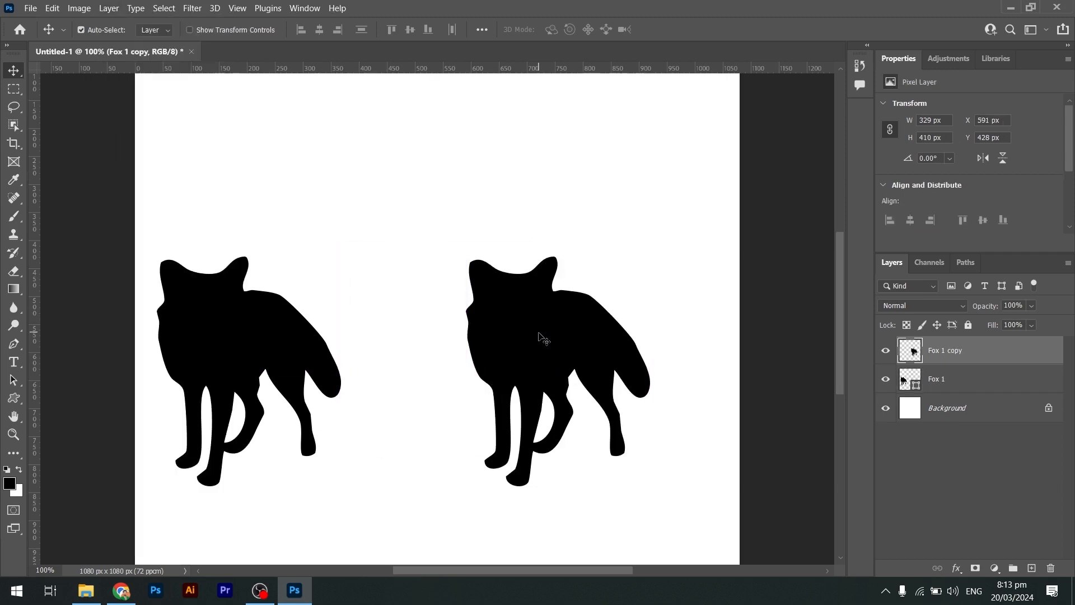
Enlarge the fox copy with Free Transform to about 411 × 514 px.
{"action": "key", "text": "ctrl+t"}
{"action": "left_click_drag", "start_coordinate": [648, 258], "coordinate": [688, 238], "text": "alt"}
{"action": "key", "text": "Return"}
{"action": "key", "text": "ctrl+t"}
{"action": "key", "text": "Return"}
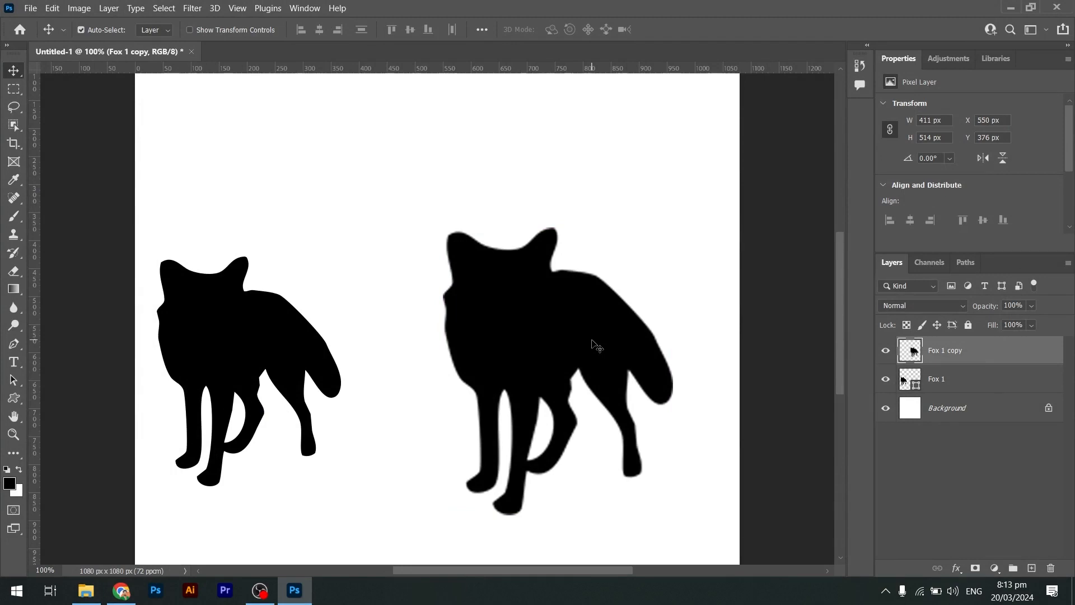
Delete the fox copy layer and move the original fox toward the centre of the canvas.
{"action": "key", "text": "Delete"}
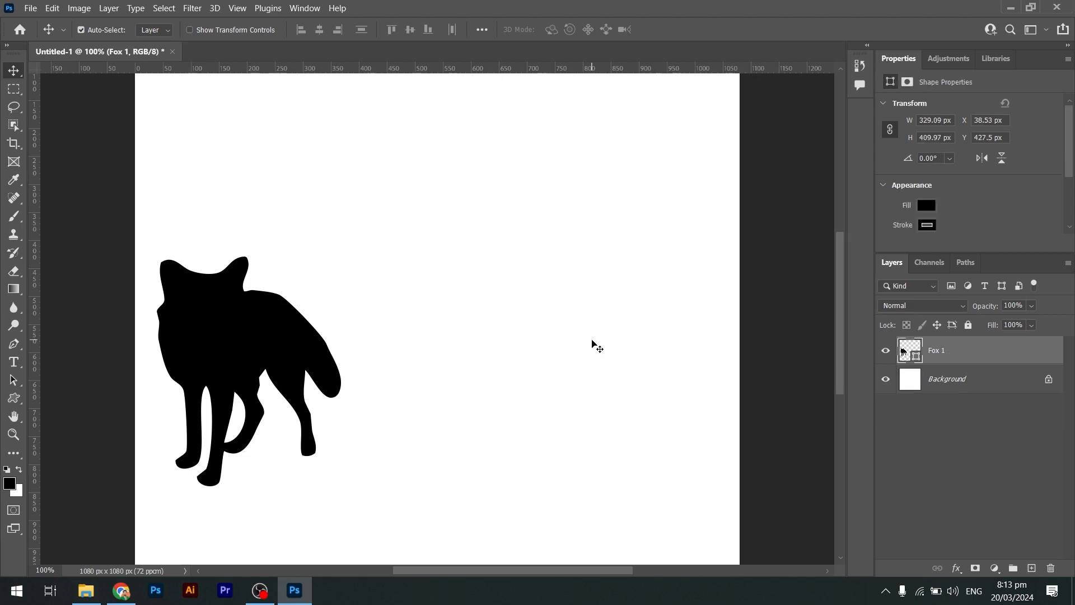
{"action": "left_click_drag", "start_coordinate": [241, 298], "coordinate": [384, 308]}
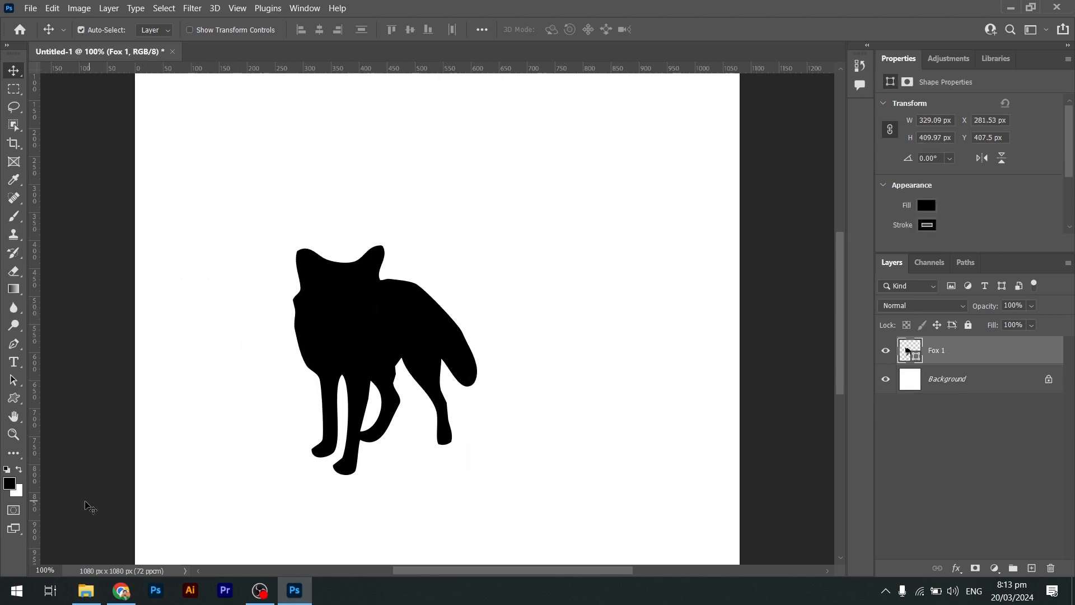
Zoom in closely on the fox's edges with the Zoom tool, then return to 100% and fit the canvas on screen.
{"action": "left_click", "coordinate": [46, 571]}
{"action": "left_click", "coordinate": [9, 437]}
{"action": "left_click_drag", "start_coordinate": [364, 231], "coordinate": [383, 261]}
{"action": "left_click_drag", "start_coordinate": [507, 381], "coordinate": [506, 413]}
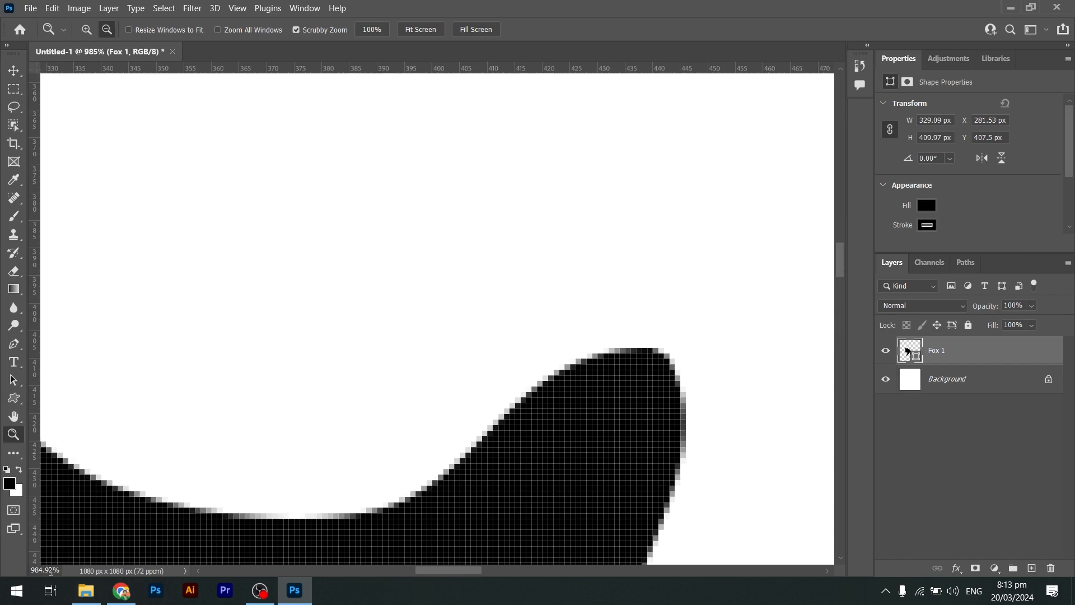
{"action": "left_click_drag", "start_coordinate": [53, 570], "coordinate": [31, 572]}
{"action": "left_click", "coordinate": [379, 32]}
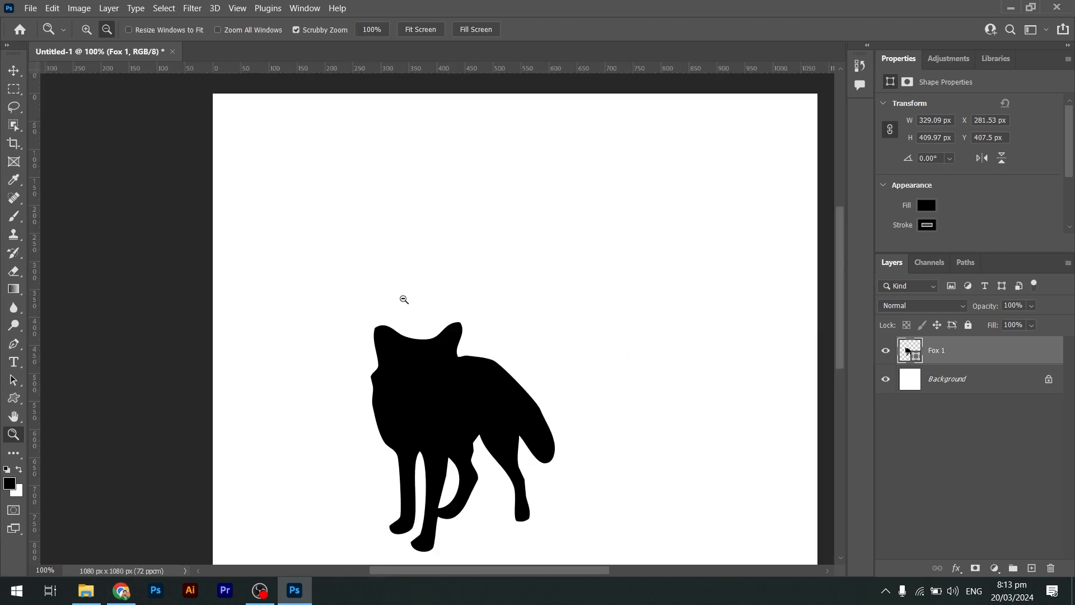
{"action": "scroll", "coordinate": [404, 299], "scroll_direction": "down", "scroll_amount": 2}
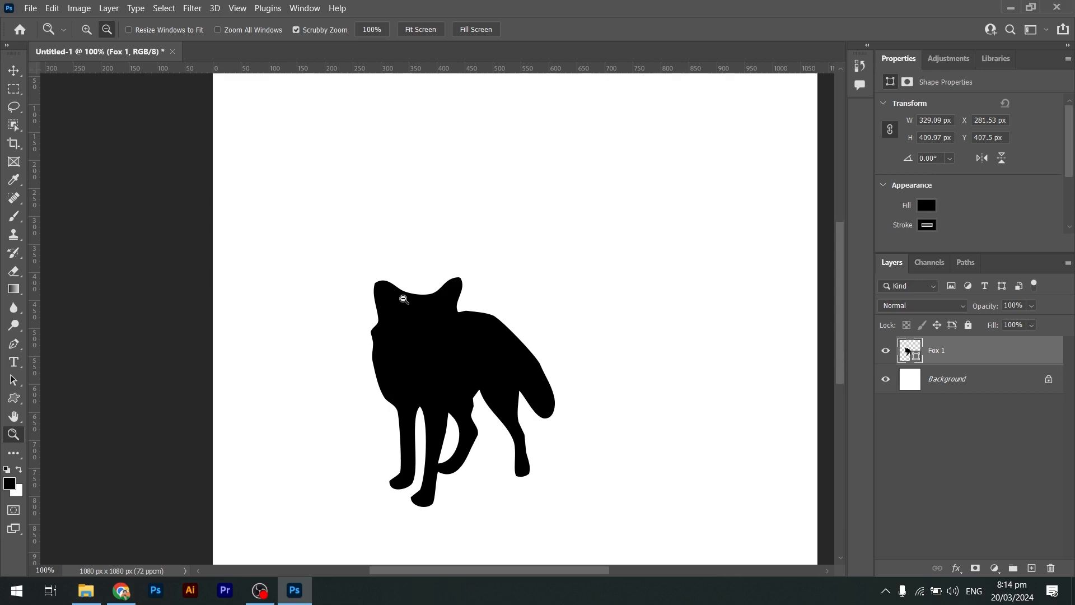
{"action": "key", "text": "ctrl+0"}
{"action": "left_click", "coordinate": [403, 301], "text": "alt"}
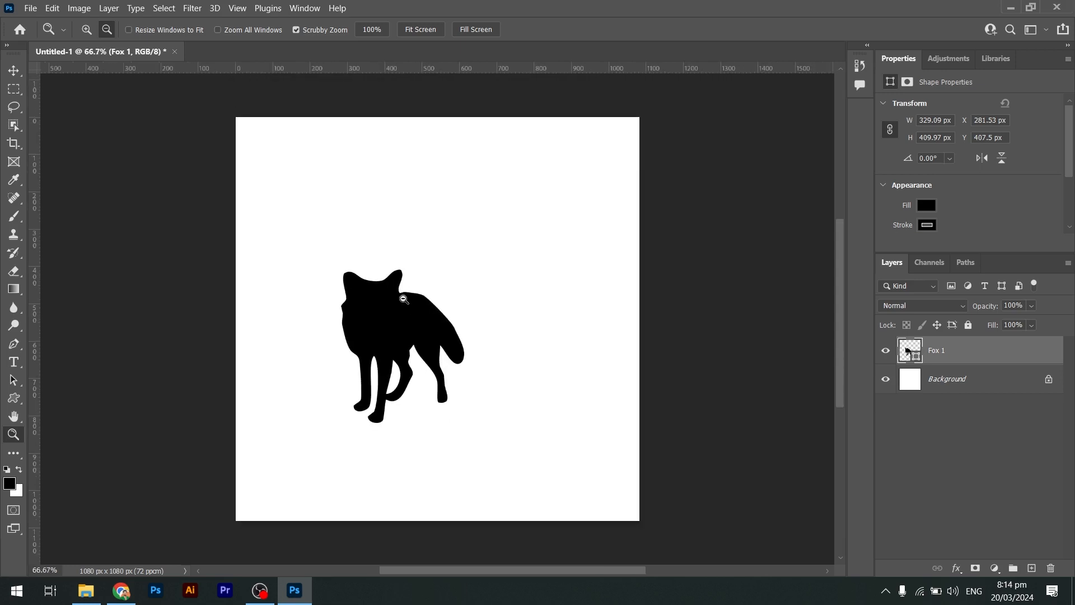
Save the document on the computer's Desktop as Class 02 in Photoshop format with Maximize Compatibility on.
{"action": "left_click", "coordinate": [30, 8]}
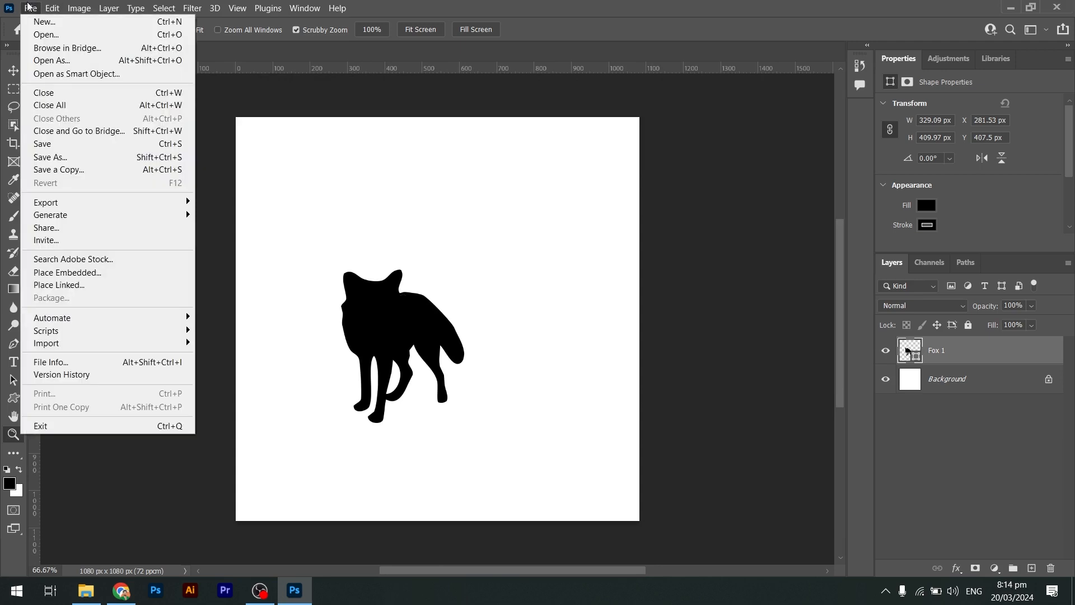
{"action": "left_click", "coordinate": [66, 144]}
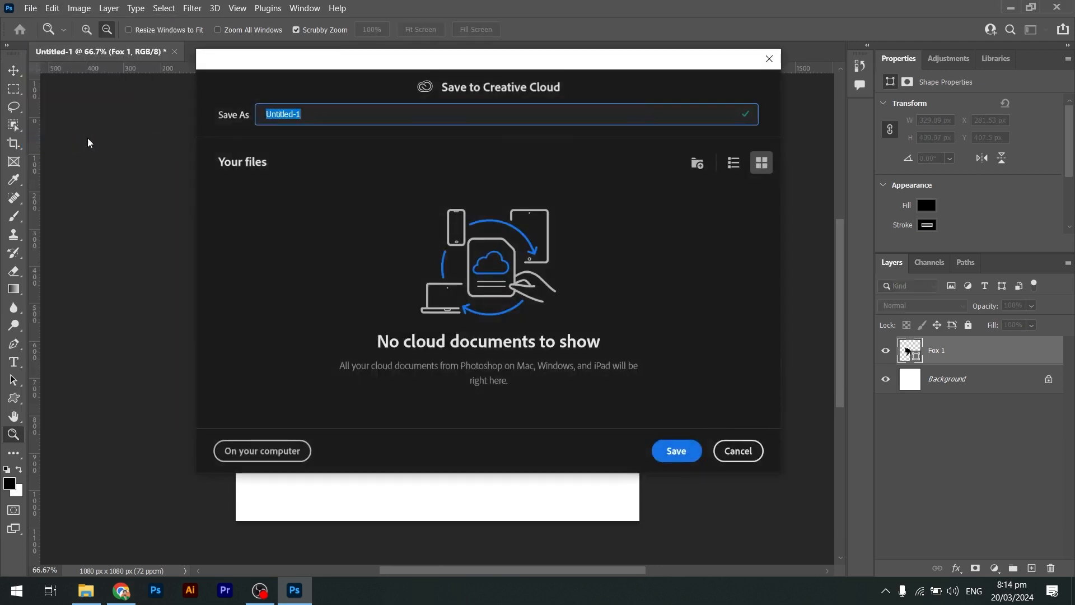
{"action": "left_click", "coordinate": [291, 446]}
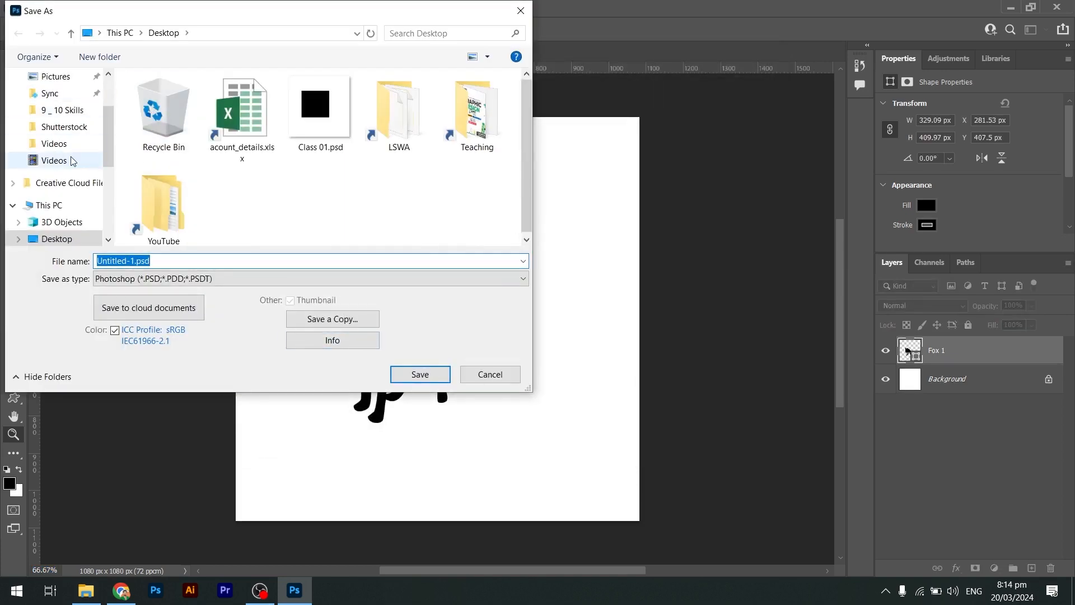
{"action": "scroll", "coordinate": [72, 161], "scroll_direction": "down", "scroll_amount": 1}
{"action": "left_click", "coordinate": [60, 174]}
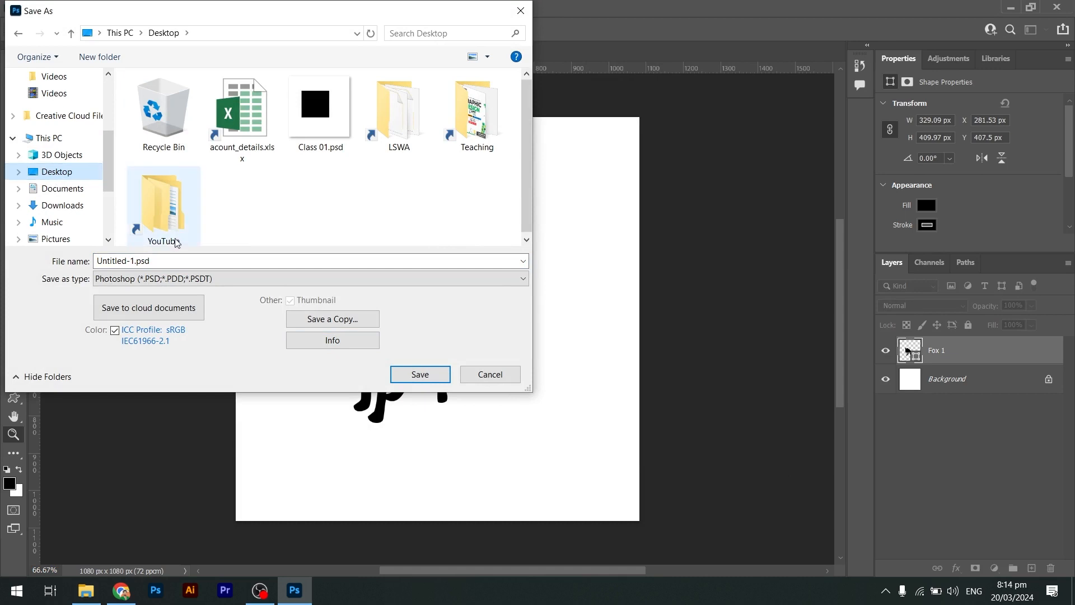
{"action": "double_click", "coordinate": [205, 261]}
{"action": "type", "text": "Class 02"}
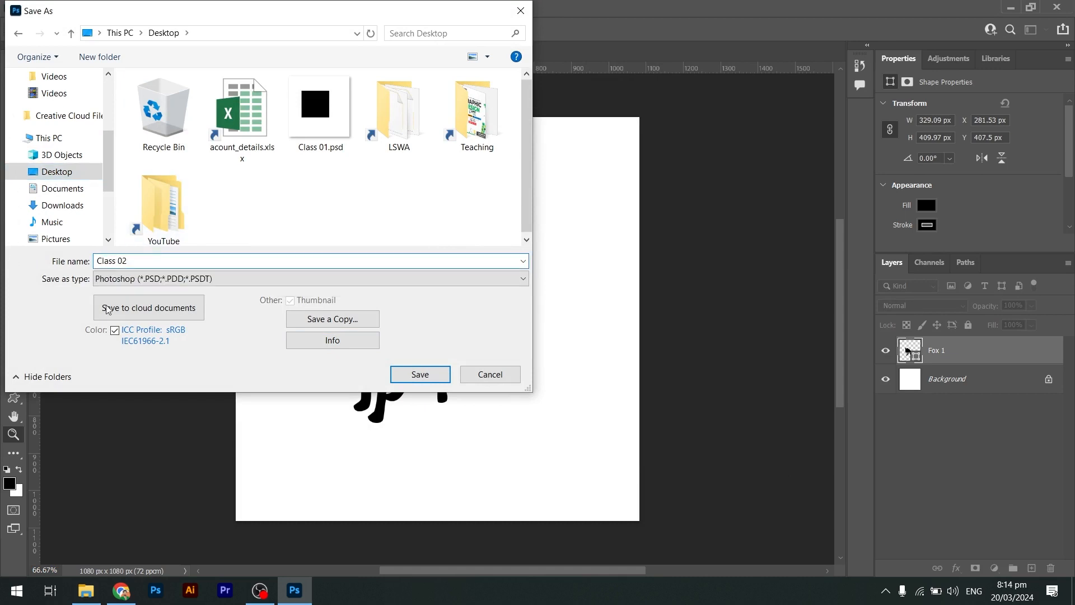
{"action": "left_click", "coordinate": [414, 375]}
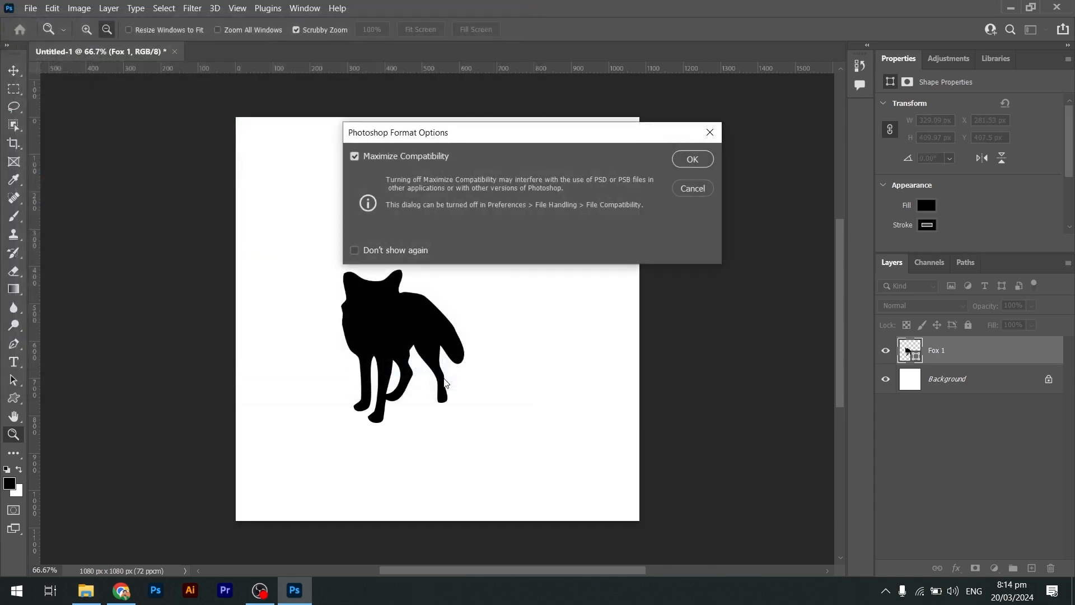
{"action": "left_click", "coordinate": [691, 160]}
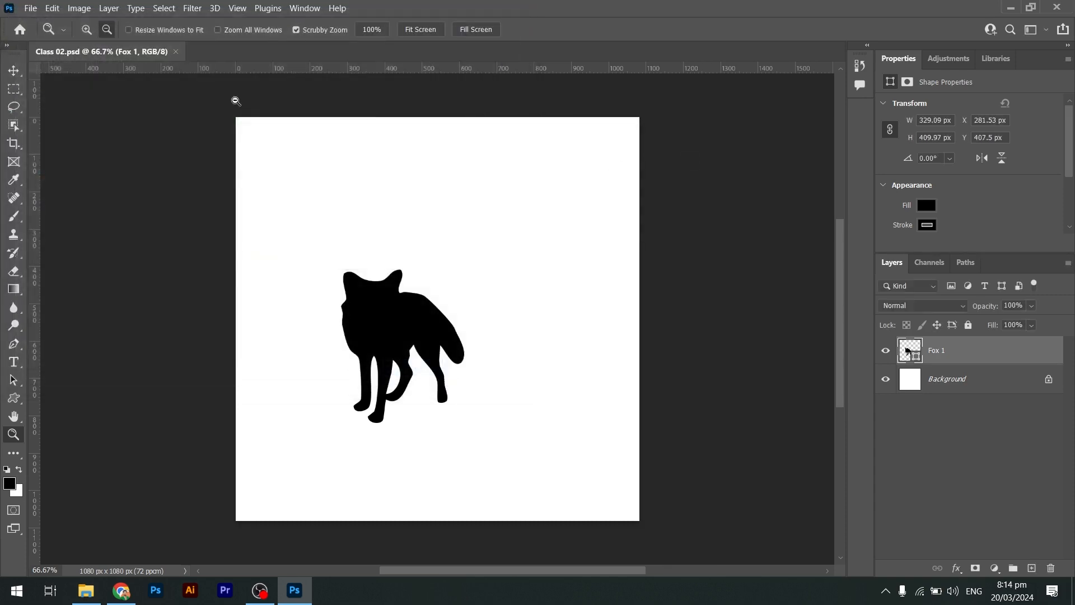
Close the document and reopen Class 02.psd from the desktop.
{"action": "left_click", "coordinate": [175, 51]}
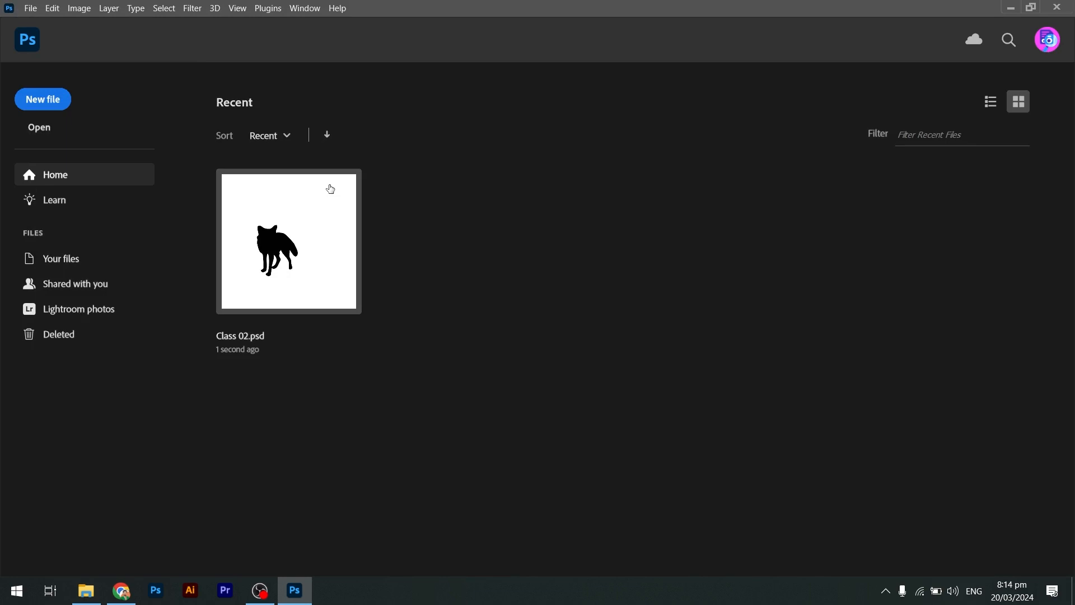
{"action": "key", "text": "super+d"}
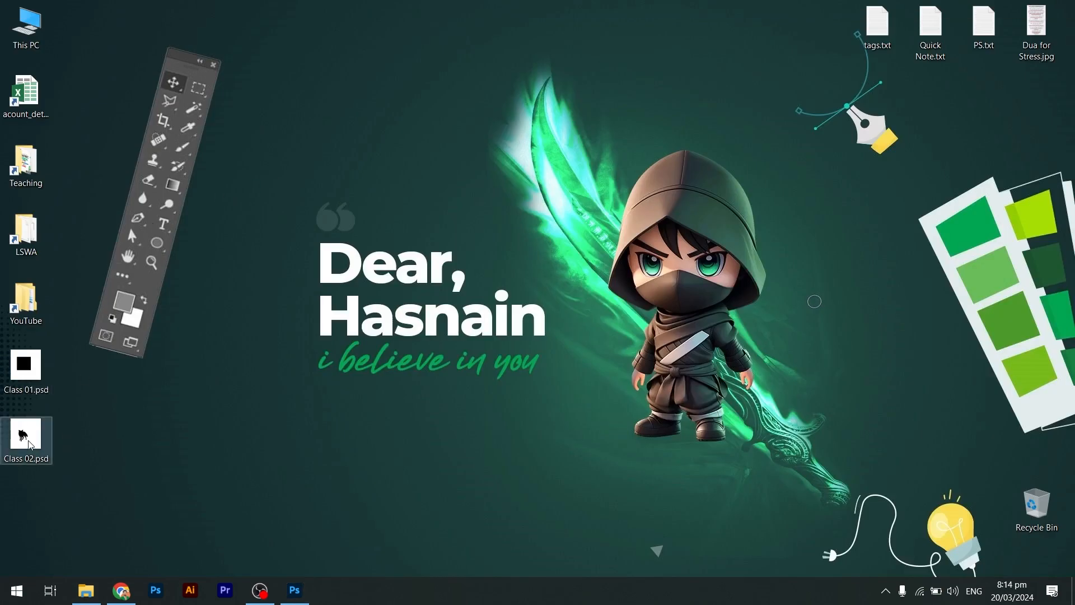
{"action": "mouse_move", "coordinate": [32, 444]}
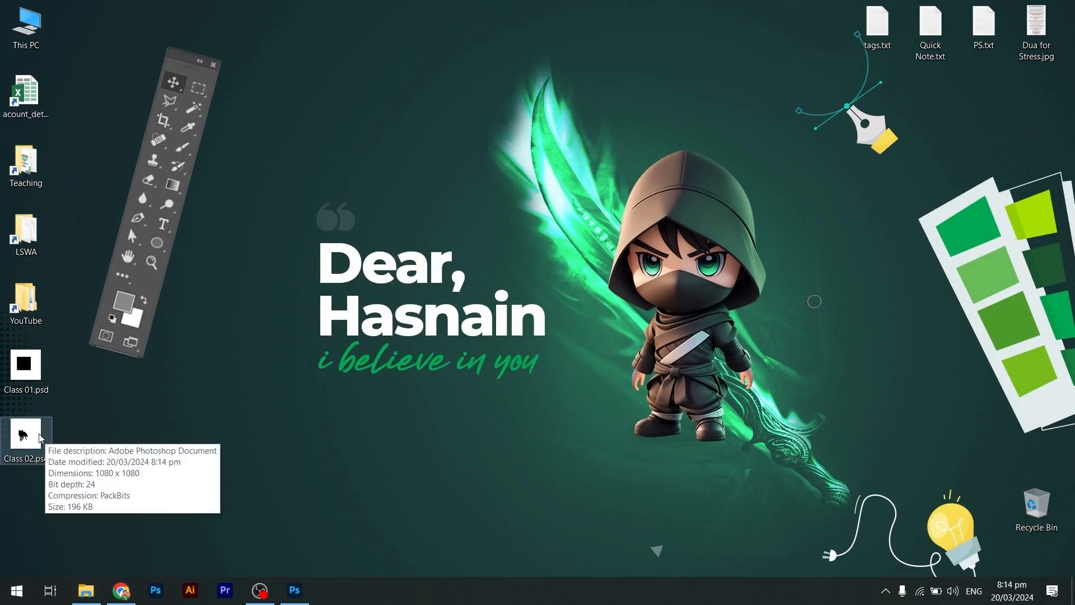
{"action": "left_click", "coordinate": [40, 438]}
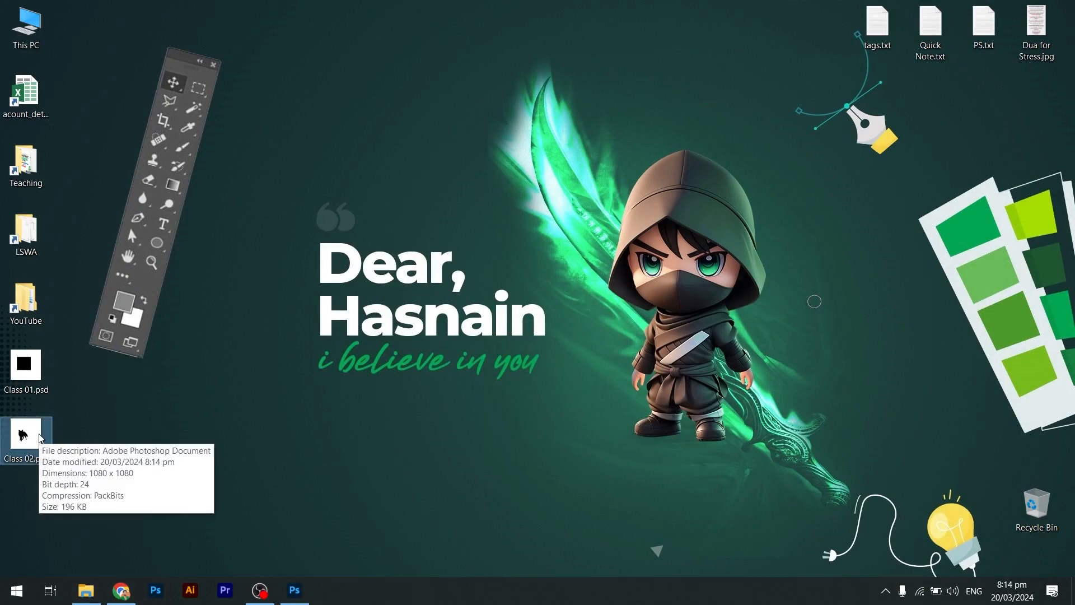
{"action": "right_click", "coordinate": [41, 438]}
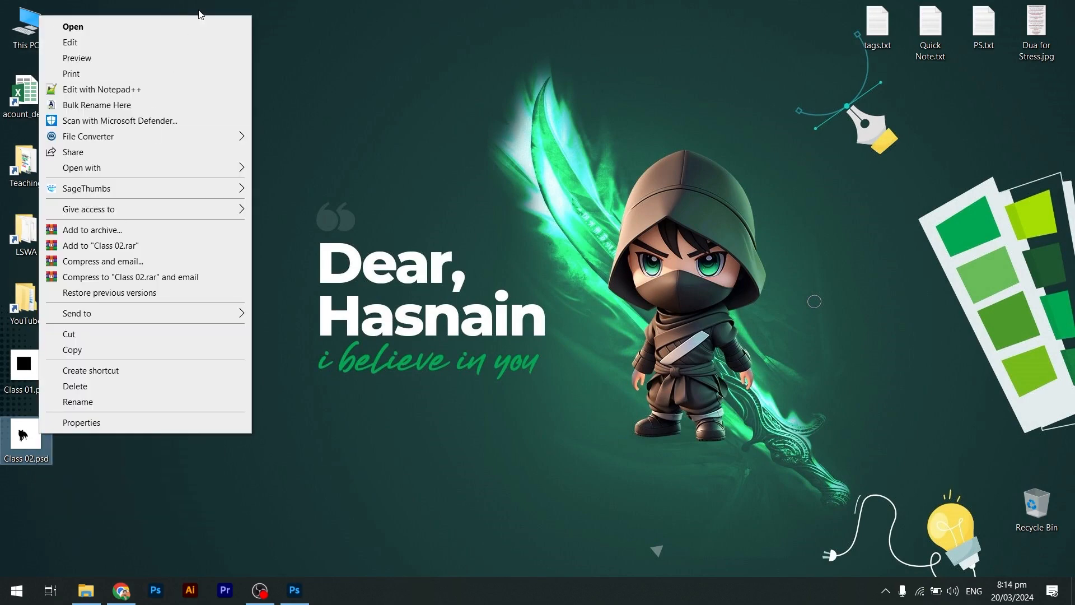
{"action": "left_click", "coordinate": [197, 27]}
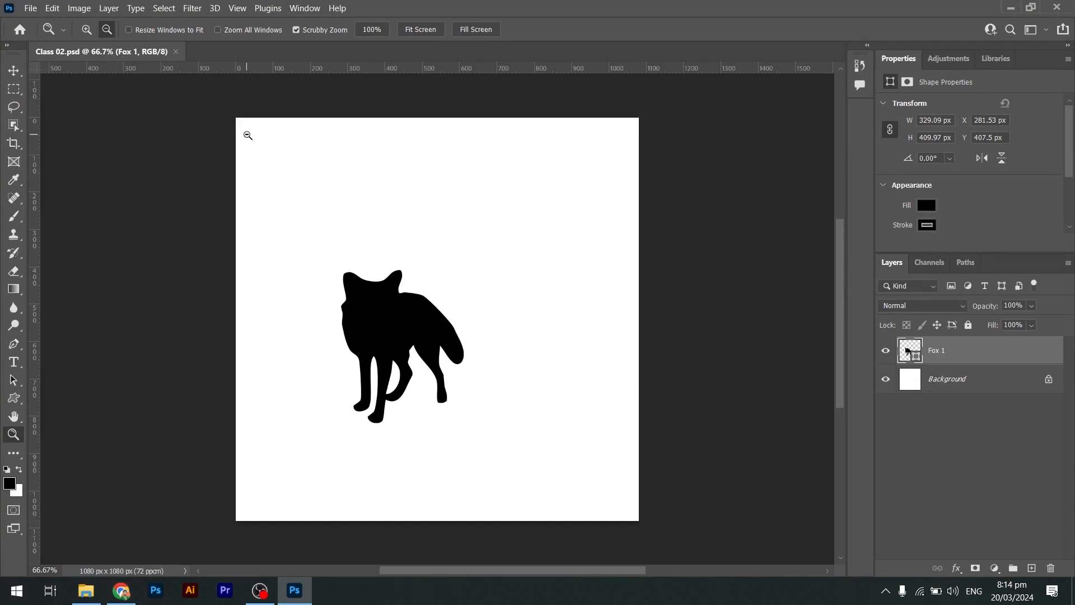
Export the document as a JPG with Good quality, saving it to the Desktop as Class 02.jpg.
{"action": "left_click", "coordinate": [30, 8]}
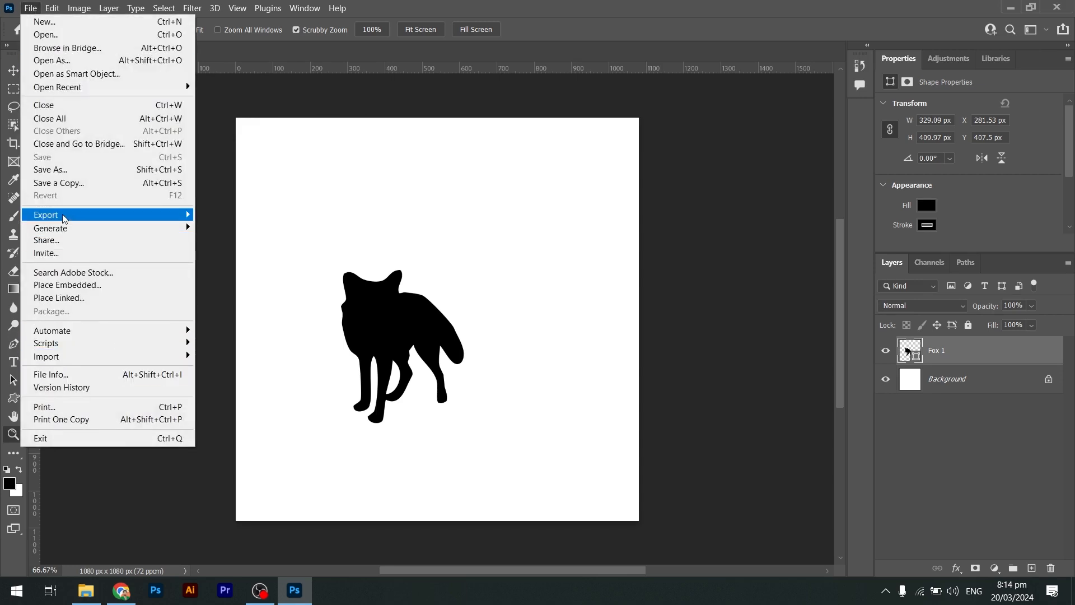
{"action": "mouse_move", "coordinate": [102, 211]}
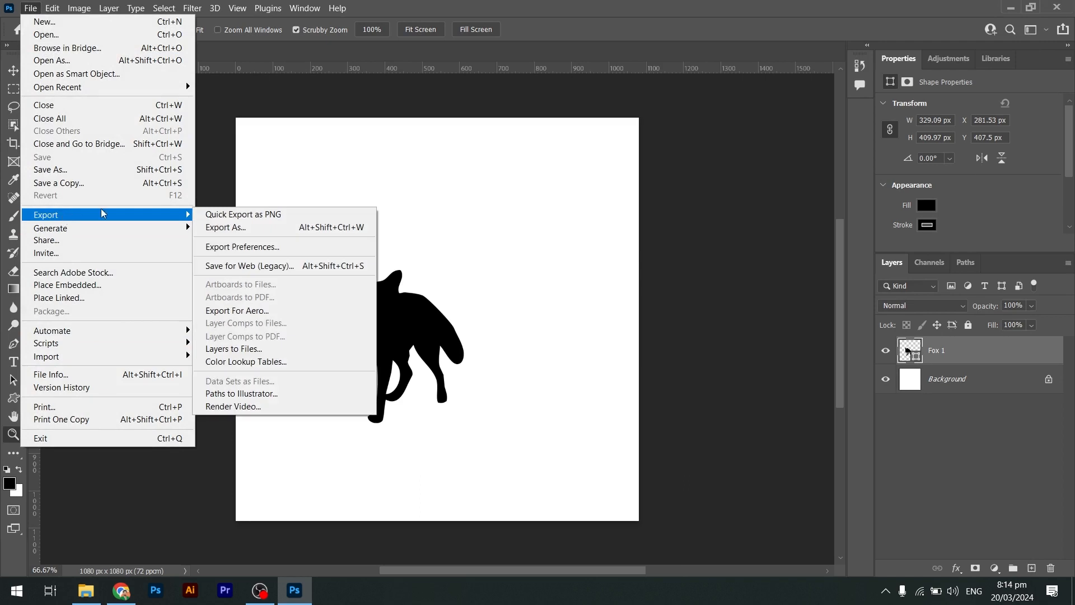
{"action": "left_click", "coordinate": [242, 226]}
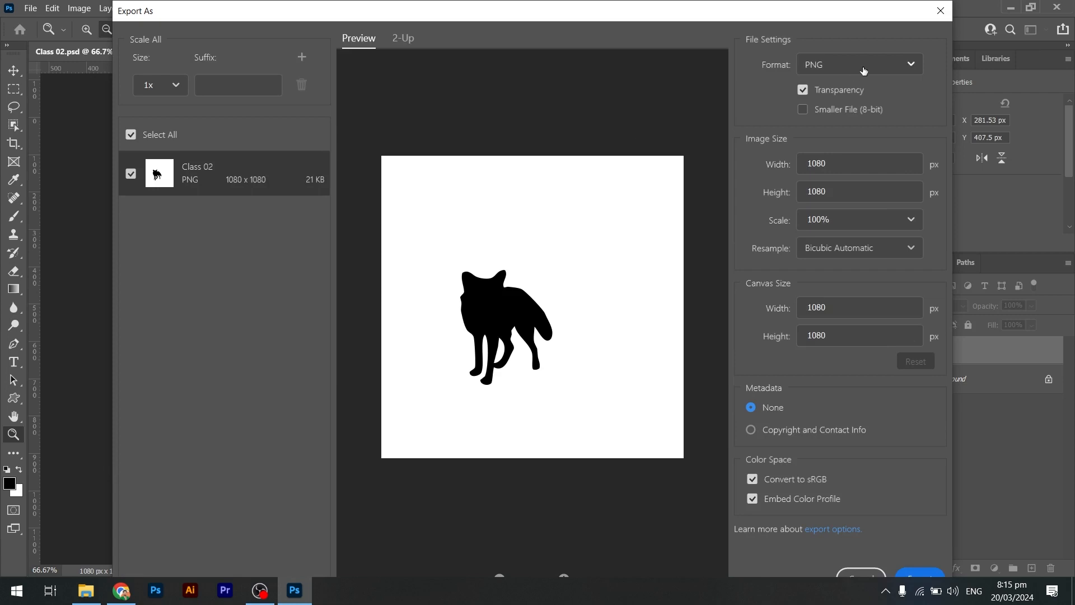
{"action": "left_click", "coordinate": [863, 67]}
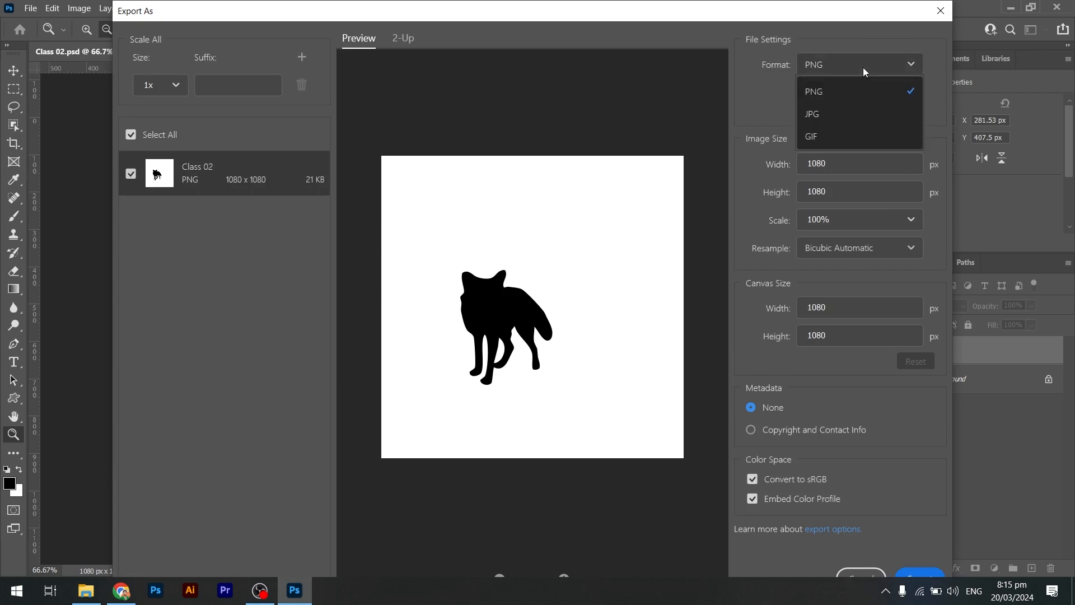
{"action": "left_click", "coordinate": [819, 116]}
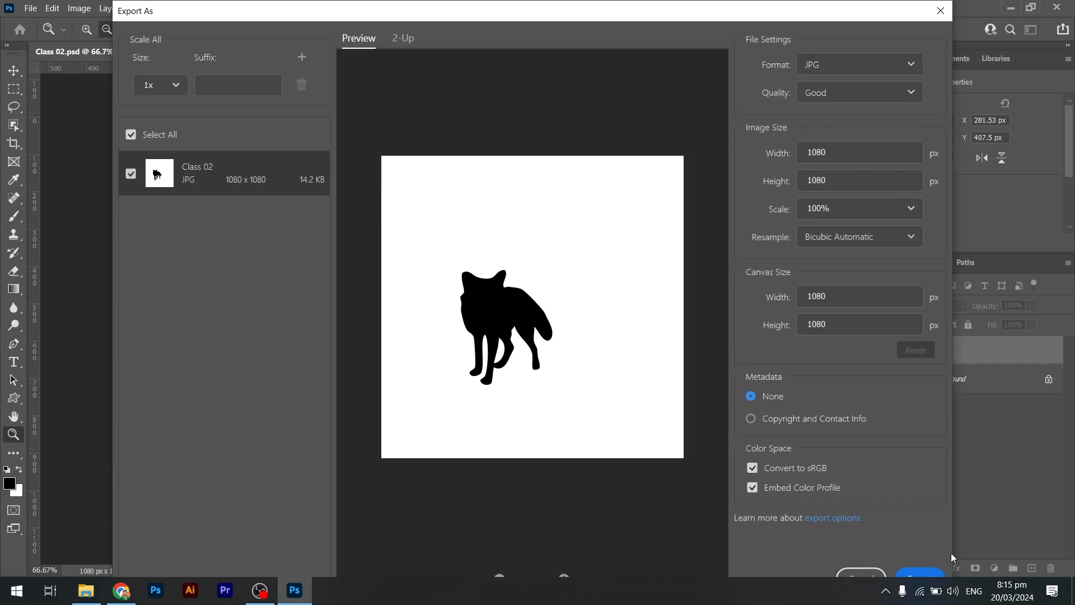
{"action": "left_click", "coordinate": [919, 574]}
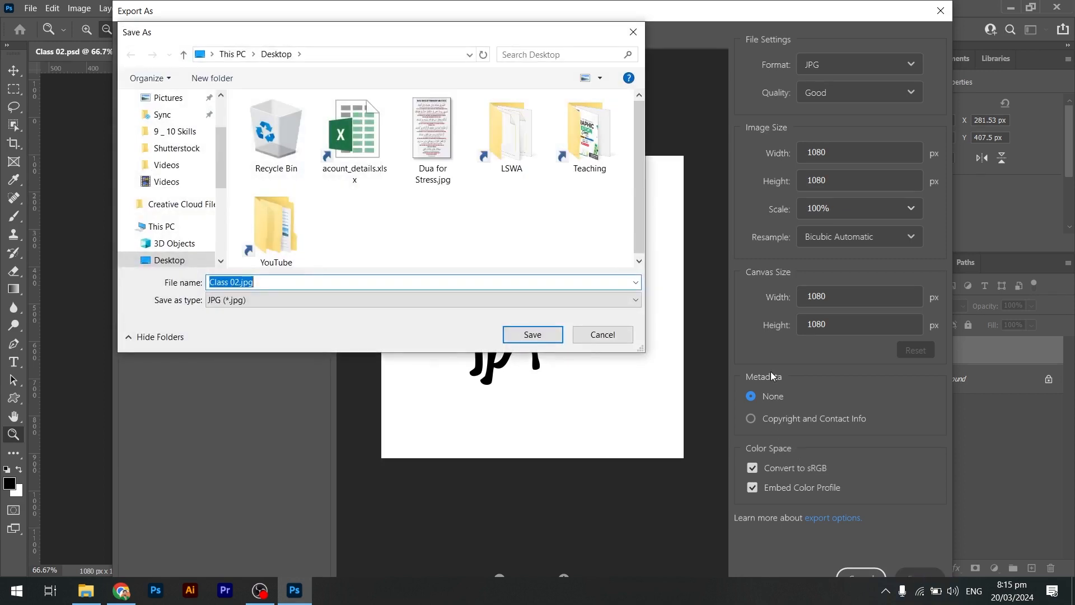
{"action": "key", "text": "Escape"}
{"action": "left_click_drag", "start_coordinate": [700, 15], "coordinate": [677, 62]}
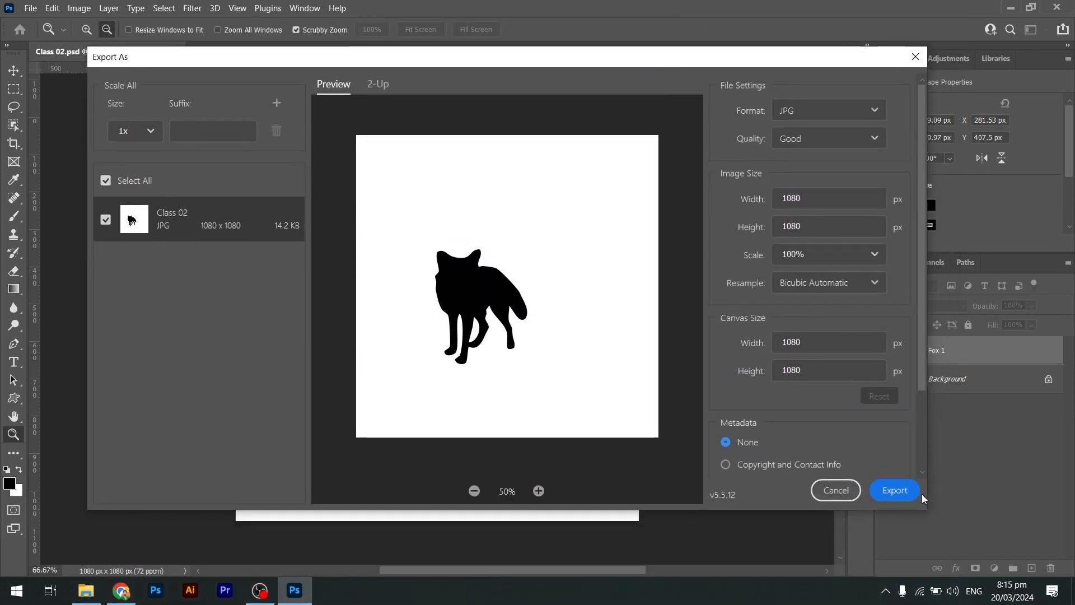
{"action": "left_click", "coordinate": [907, 498]}
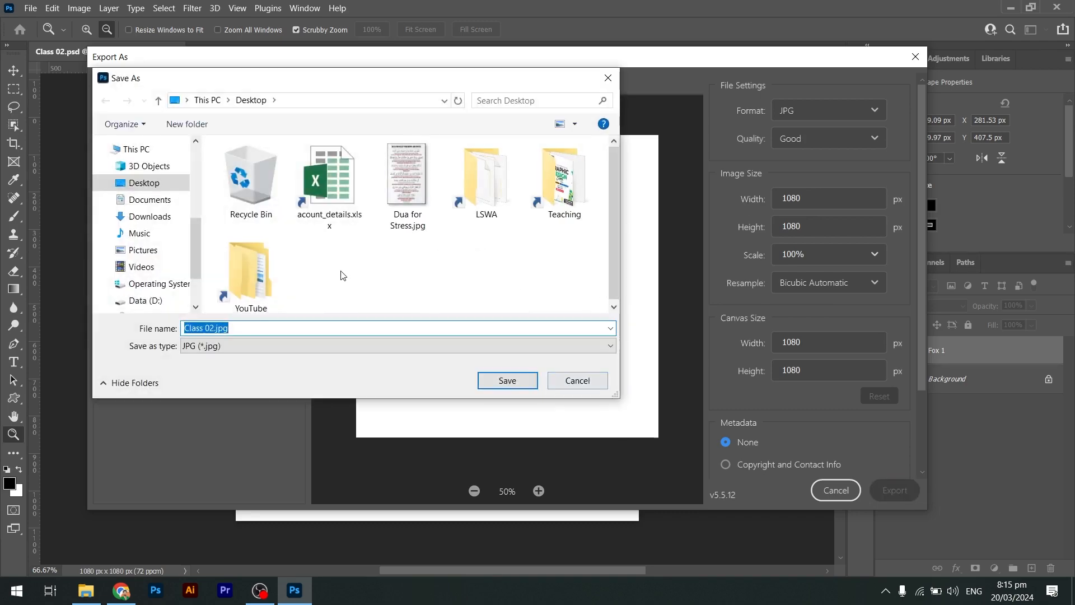
{"action": "left_click", "coordinate": [508, 380]}
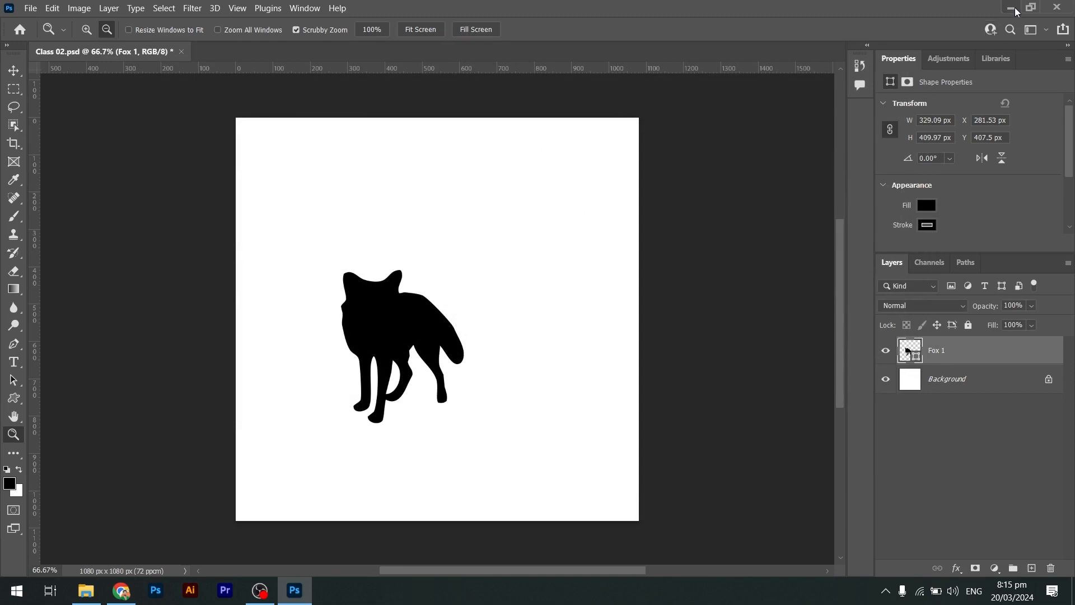
Open the exported Class 02.jpg from the desktop in the image viewer to check it, then close the viewer.
{"action": "left_click", "coordinate": [1014, 7]}
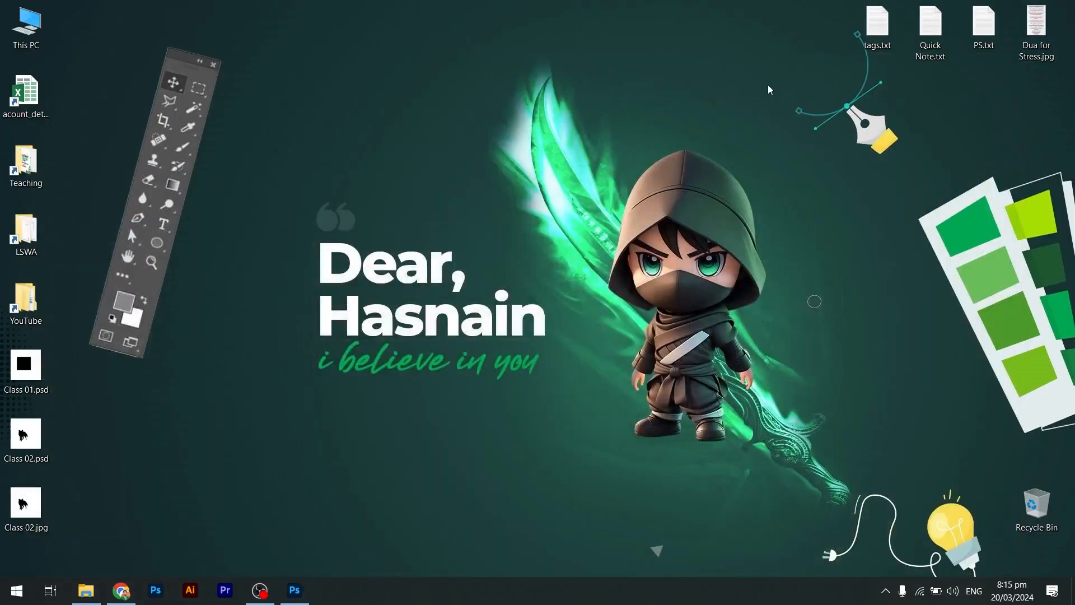
{"action": "left_click", "coordinate": [32, 513]}
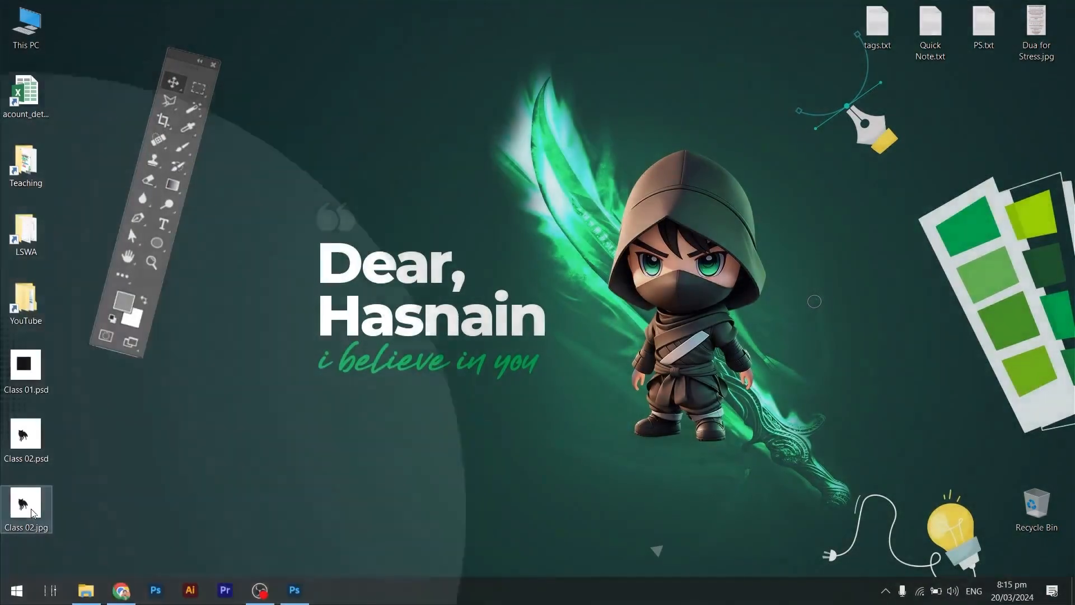
{"action": "mouse_move", "coordinate": [32, 509]}
{"action": "left_mouse_down"}
{"action": "mouse_move", "coordinate": [145, 476]}
{"action": "mouse_move", "coordinate": [45, 509]}
{"action": "left_mouse_up"}
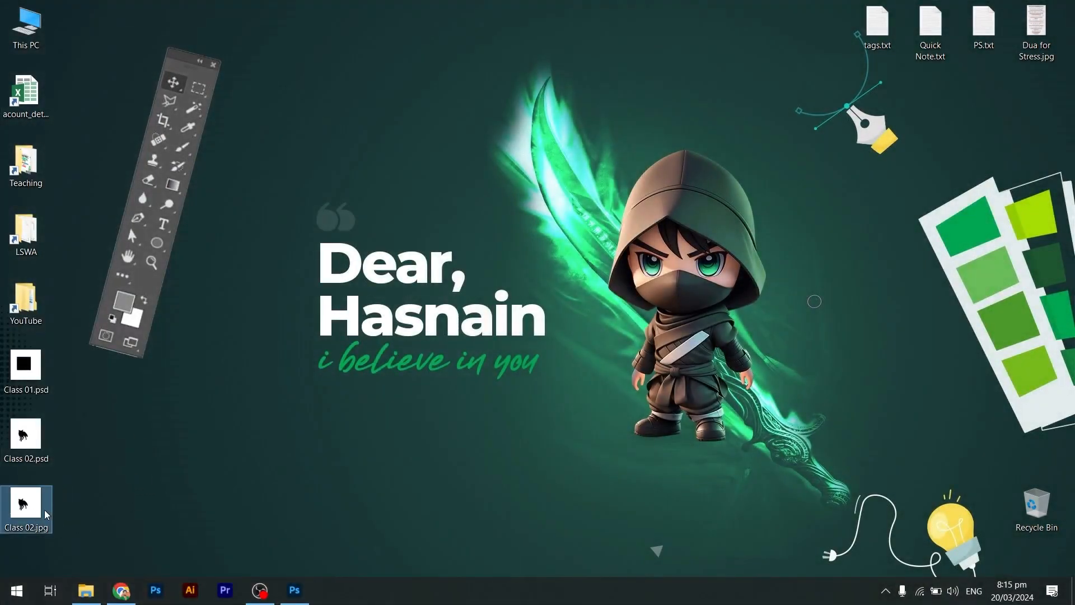
{"action": "double_click", "coordinate": [43, 510]}
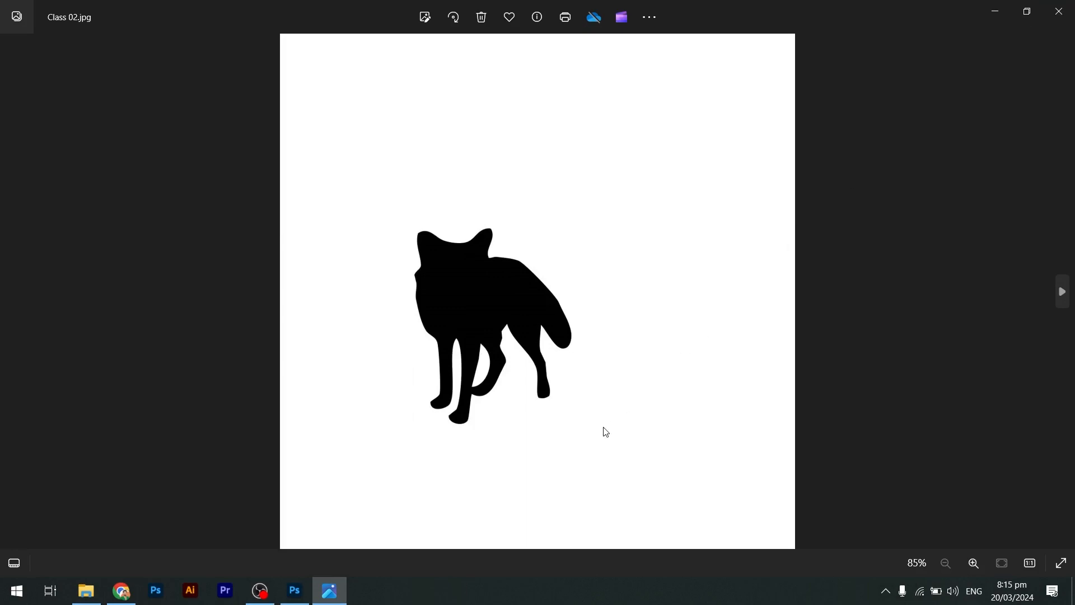
{"action": "left_click", "coordinate": [1059, 11]}
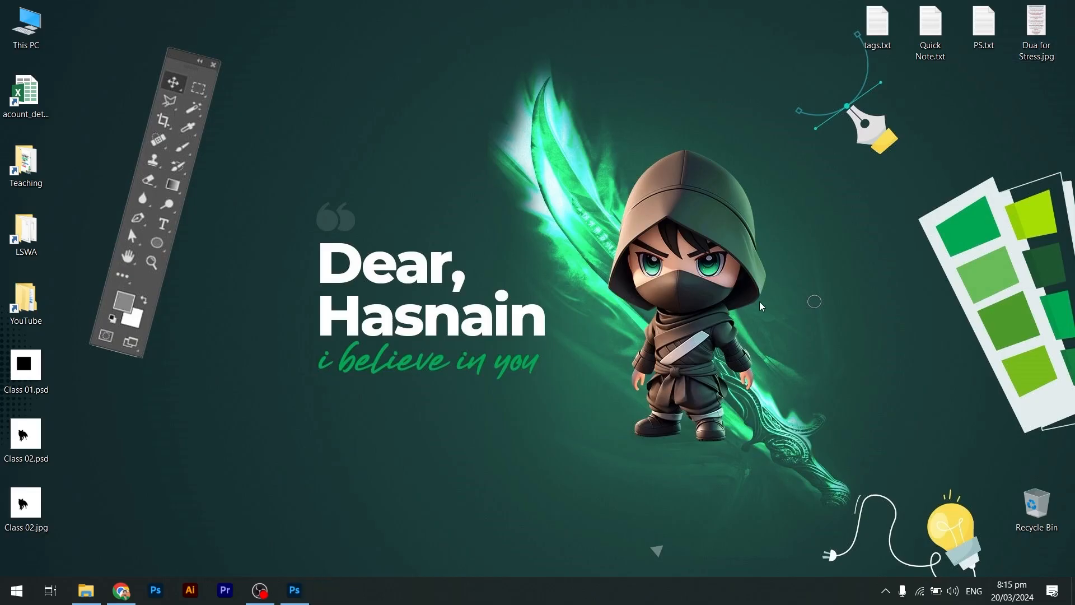